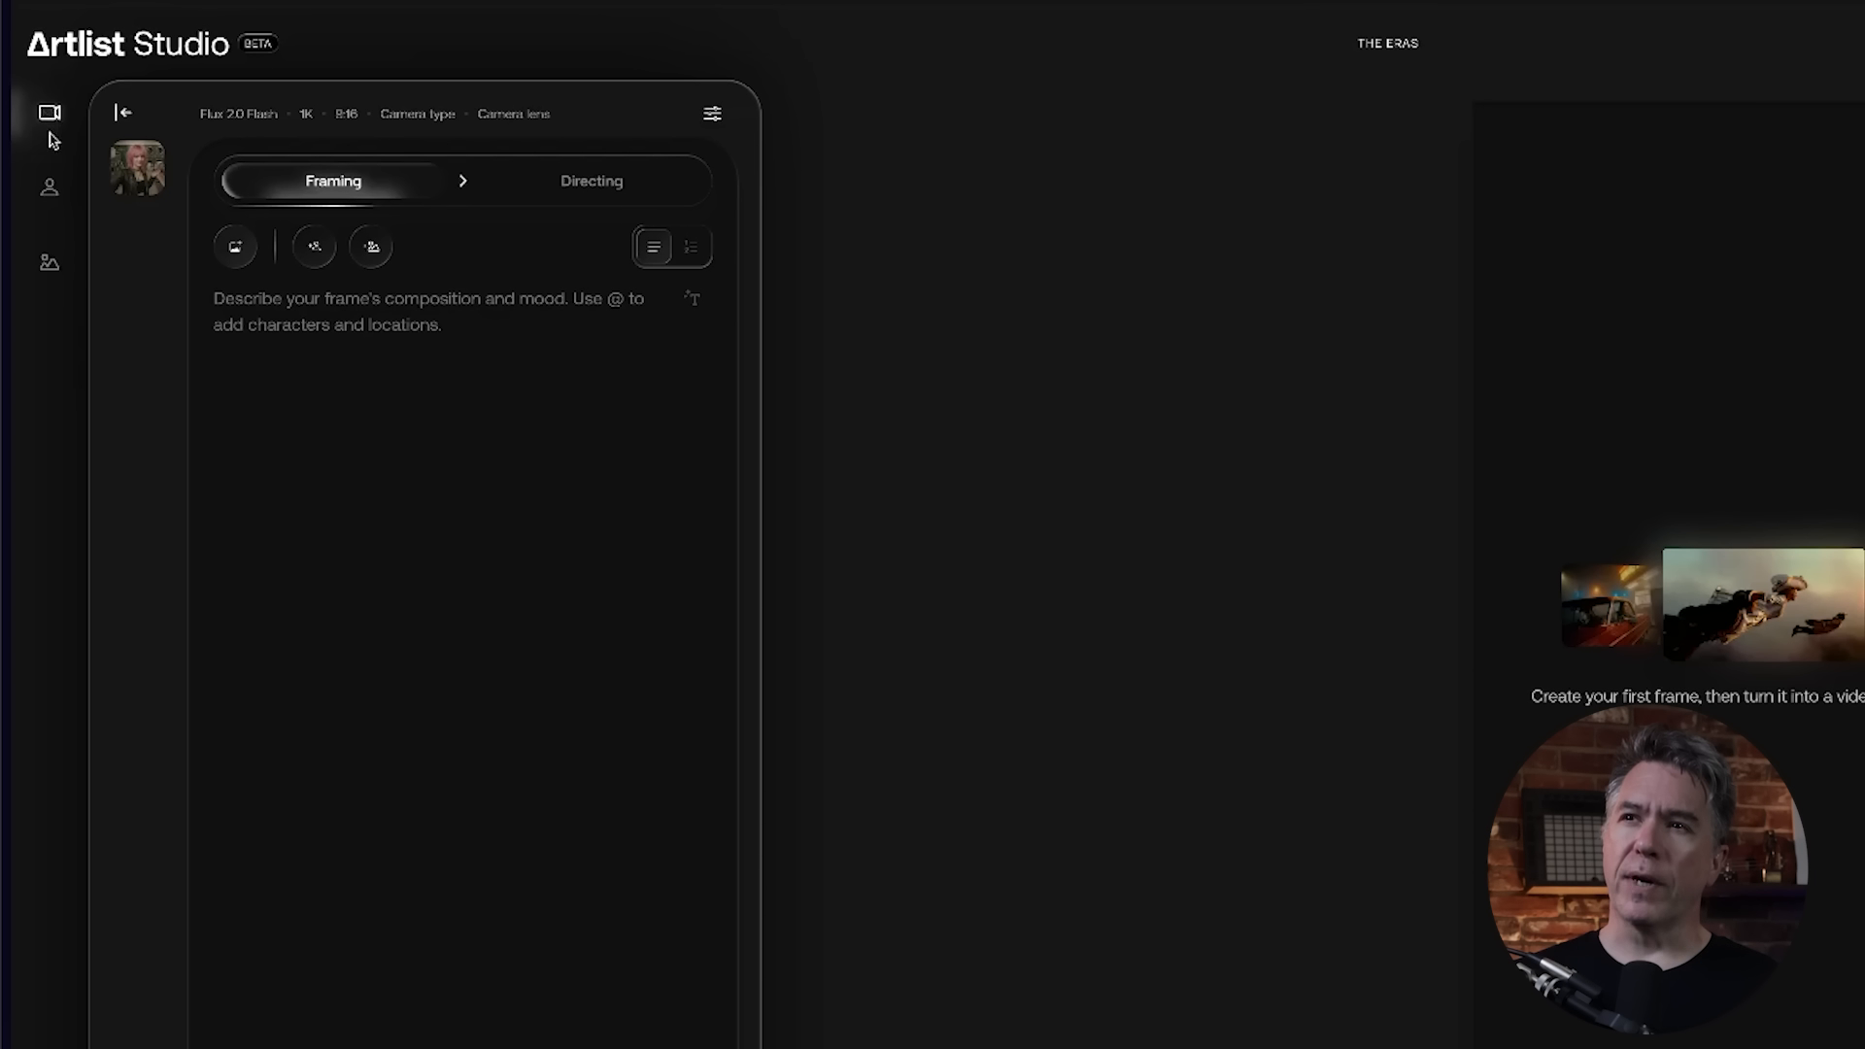
# Open the character library and examine the range of ready-made Artlist characters
pyautogui.click(50, 193)
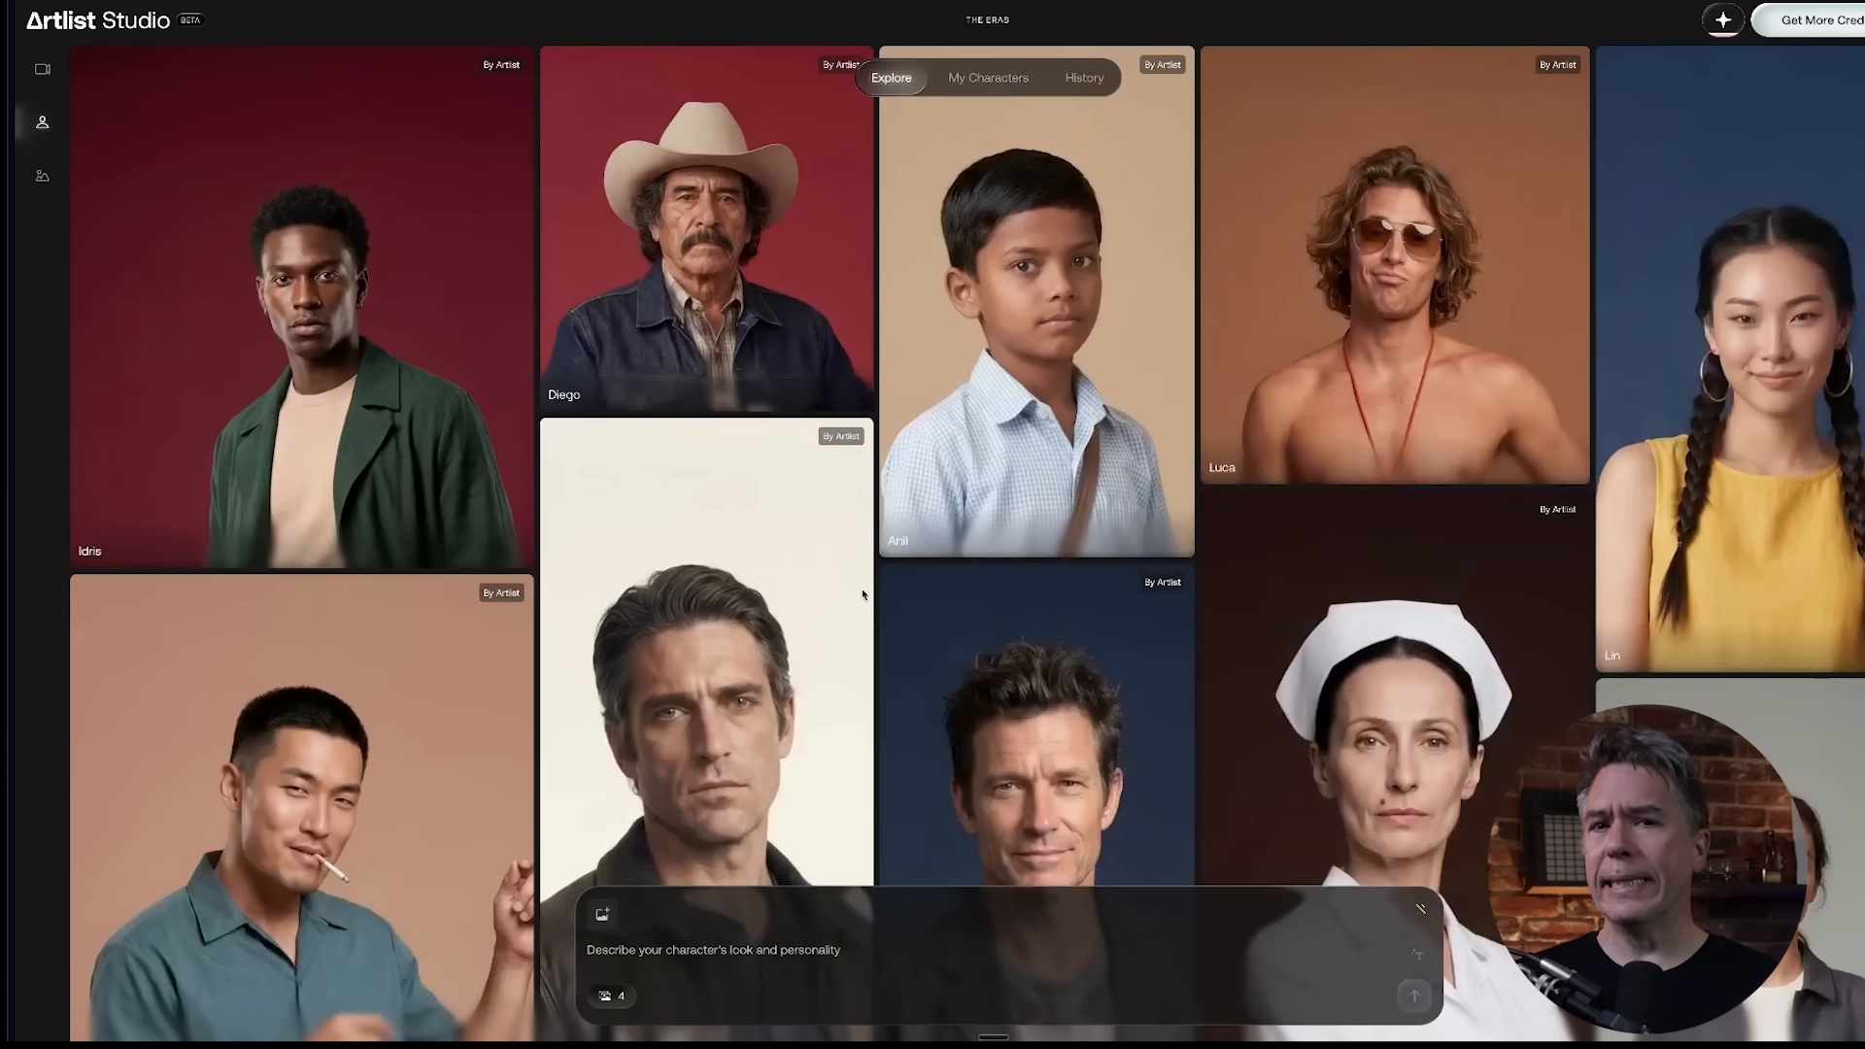
pyautogui.scroll(-2, 862, 595)
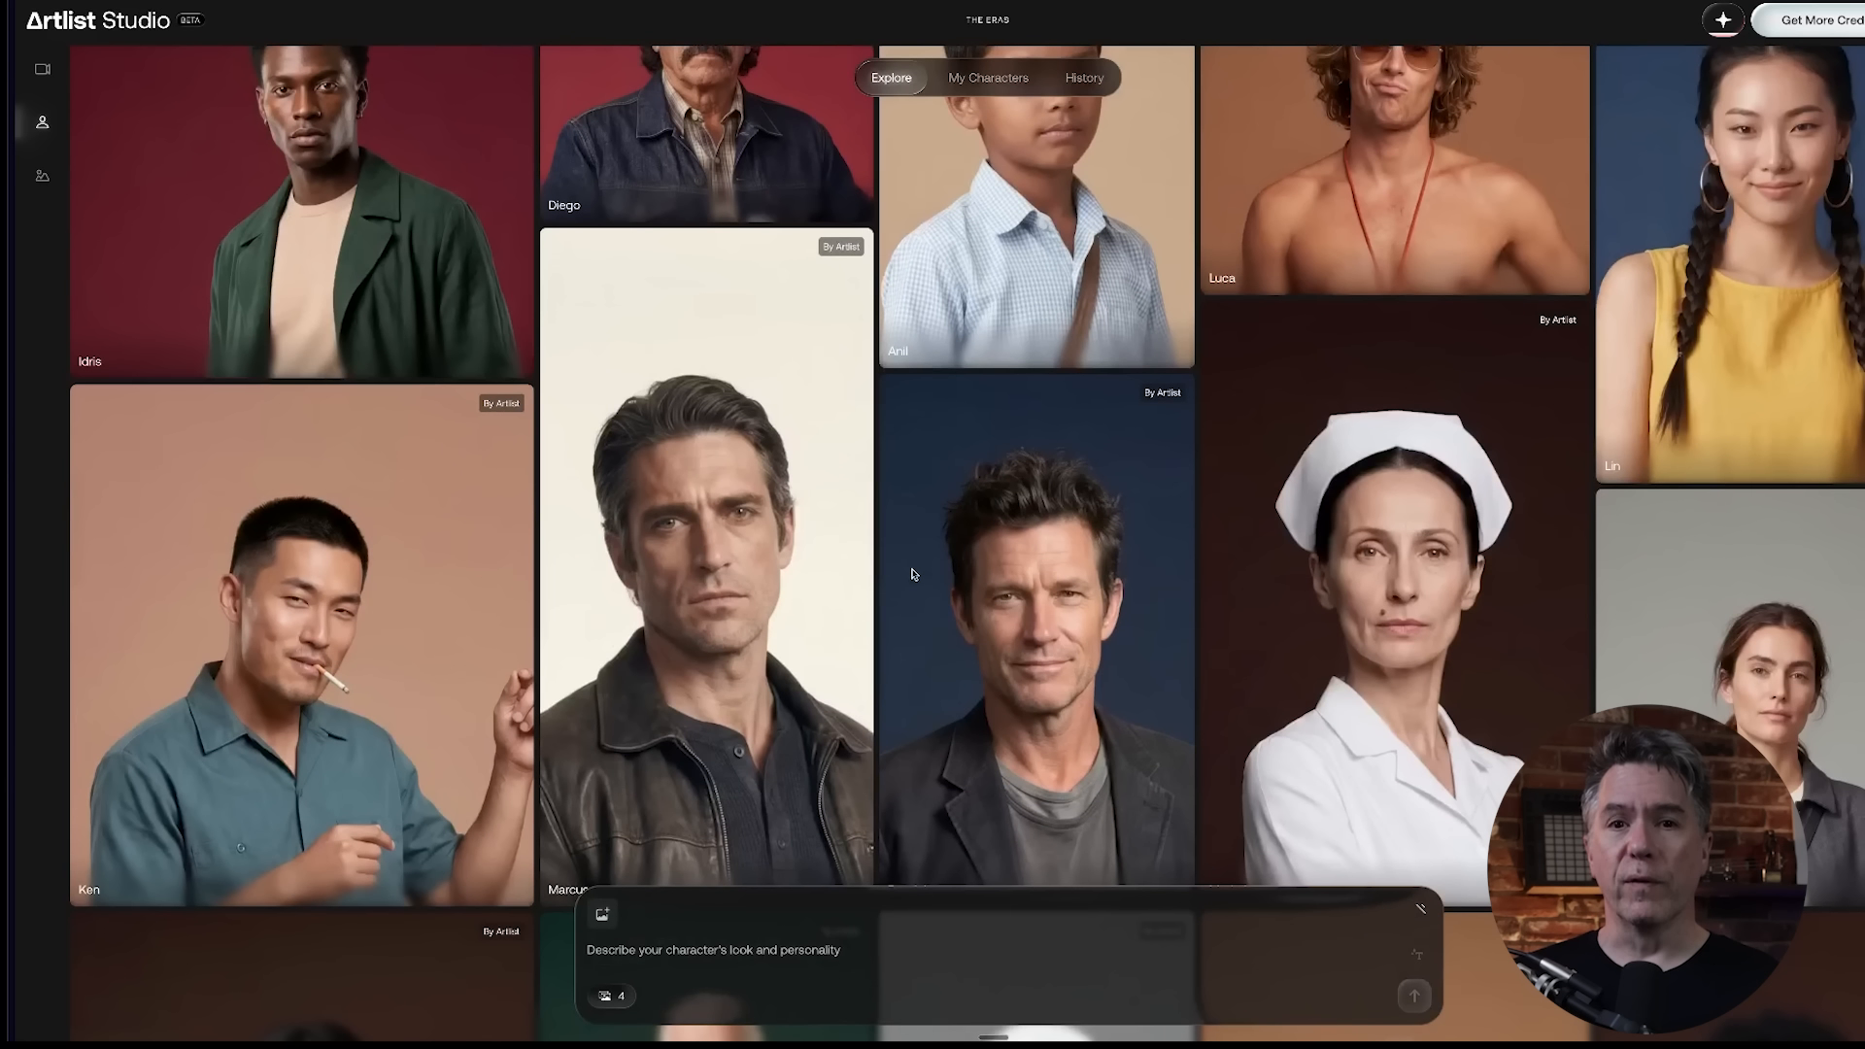
pyautogui.scroll(-2, 912, 575)
pyautogui.scroll(-7, 832, 583)
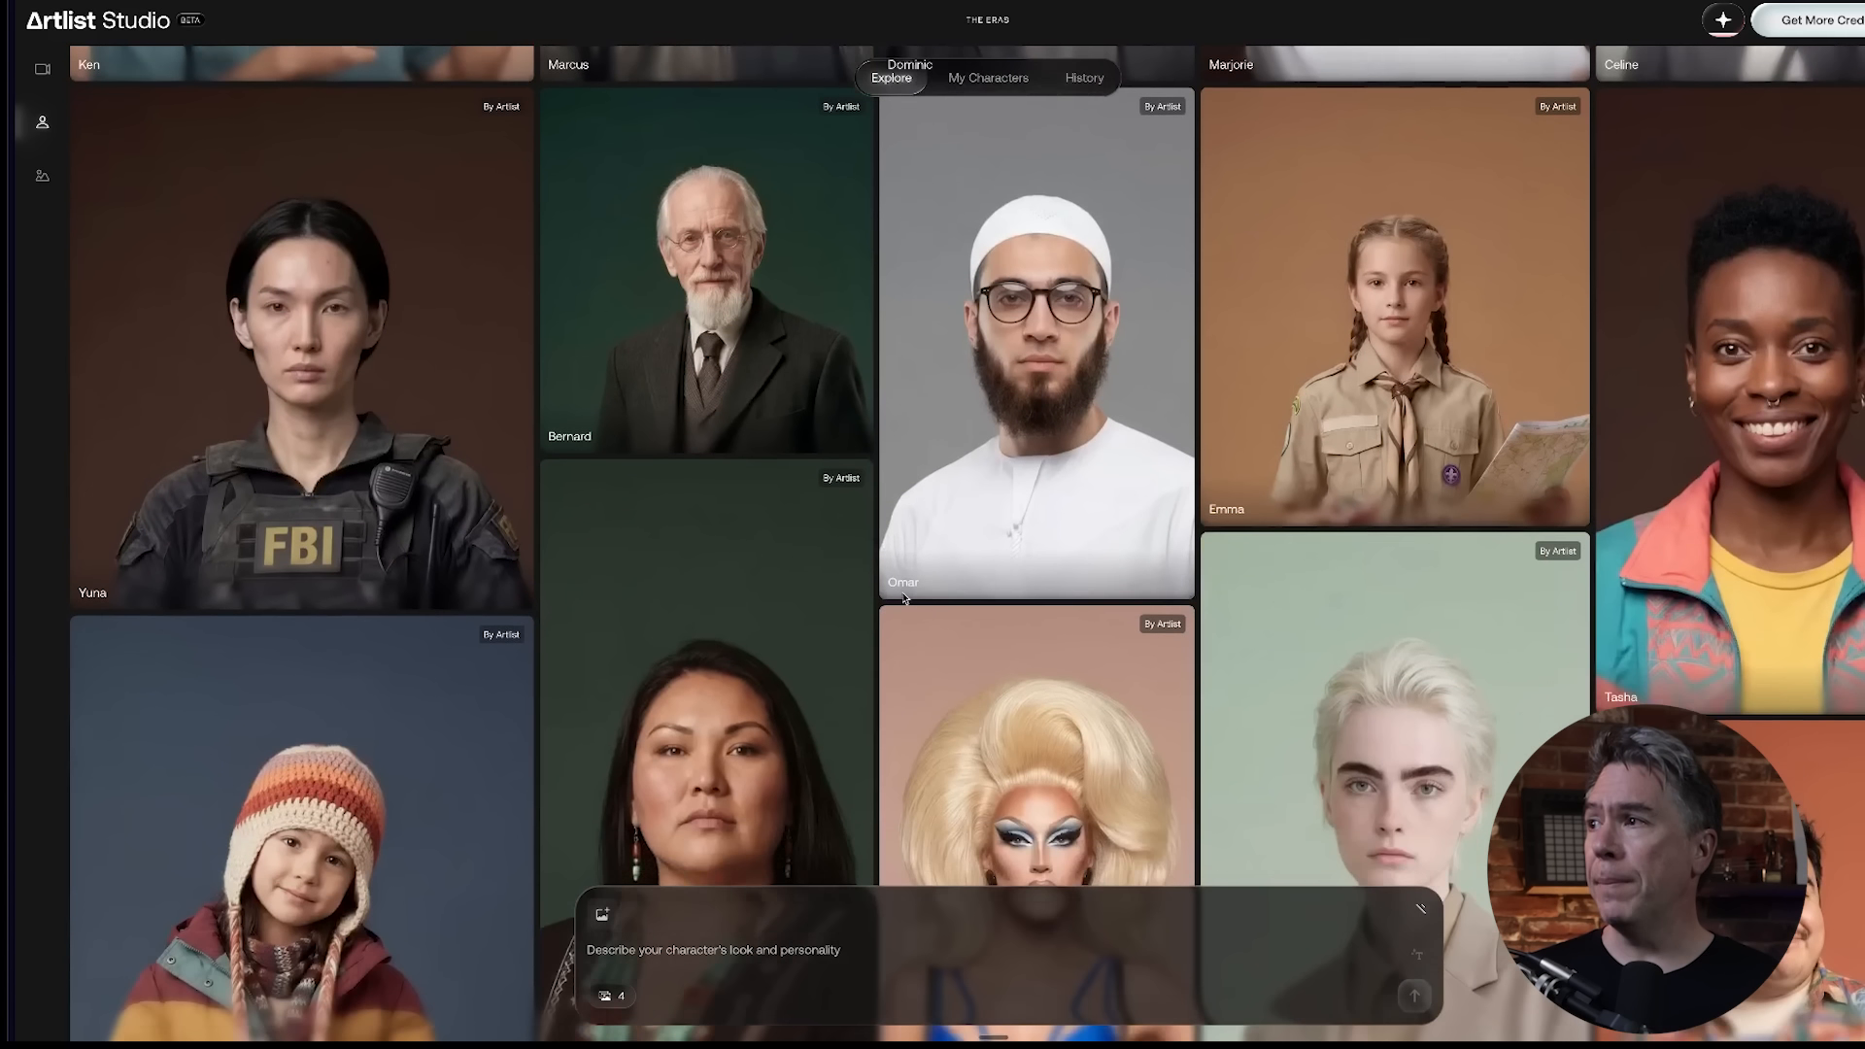
pyautogui.scroll(-11, 903, 598)
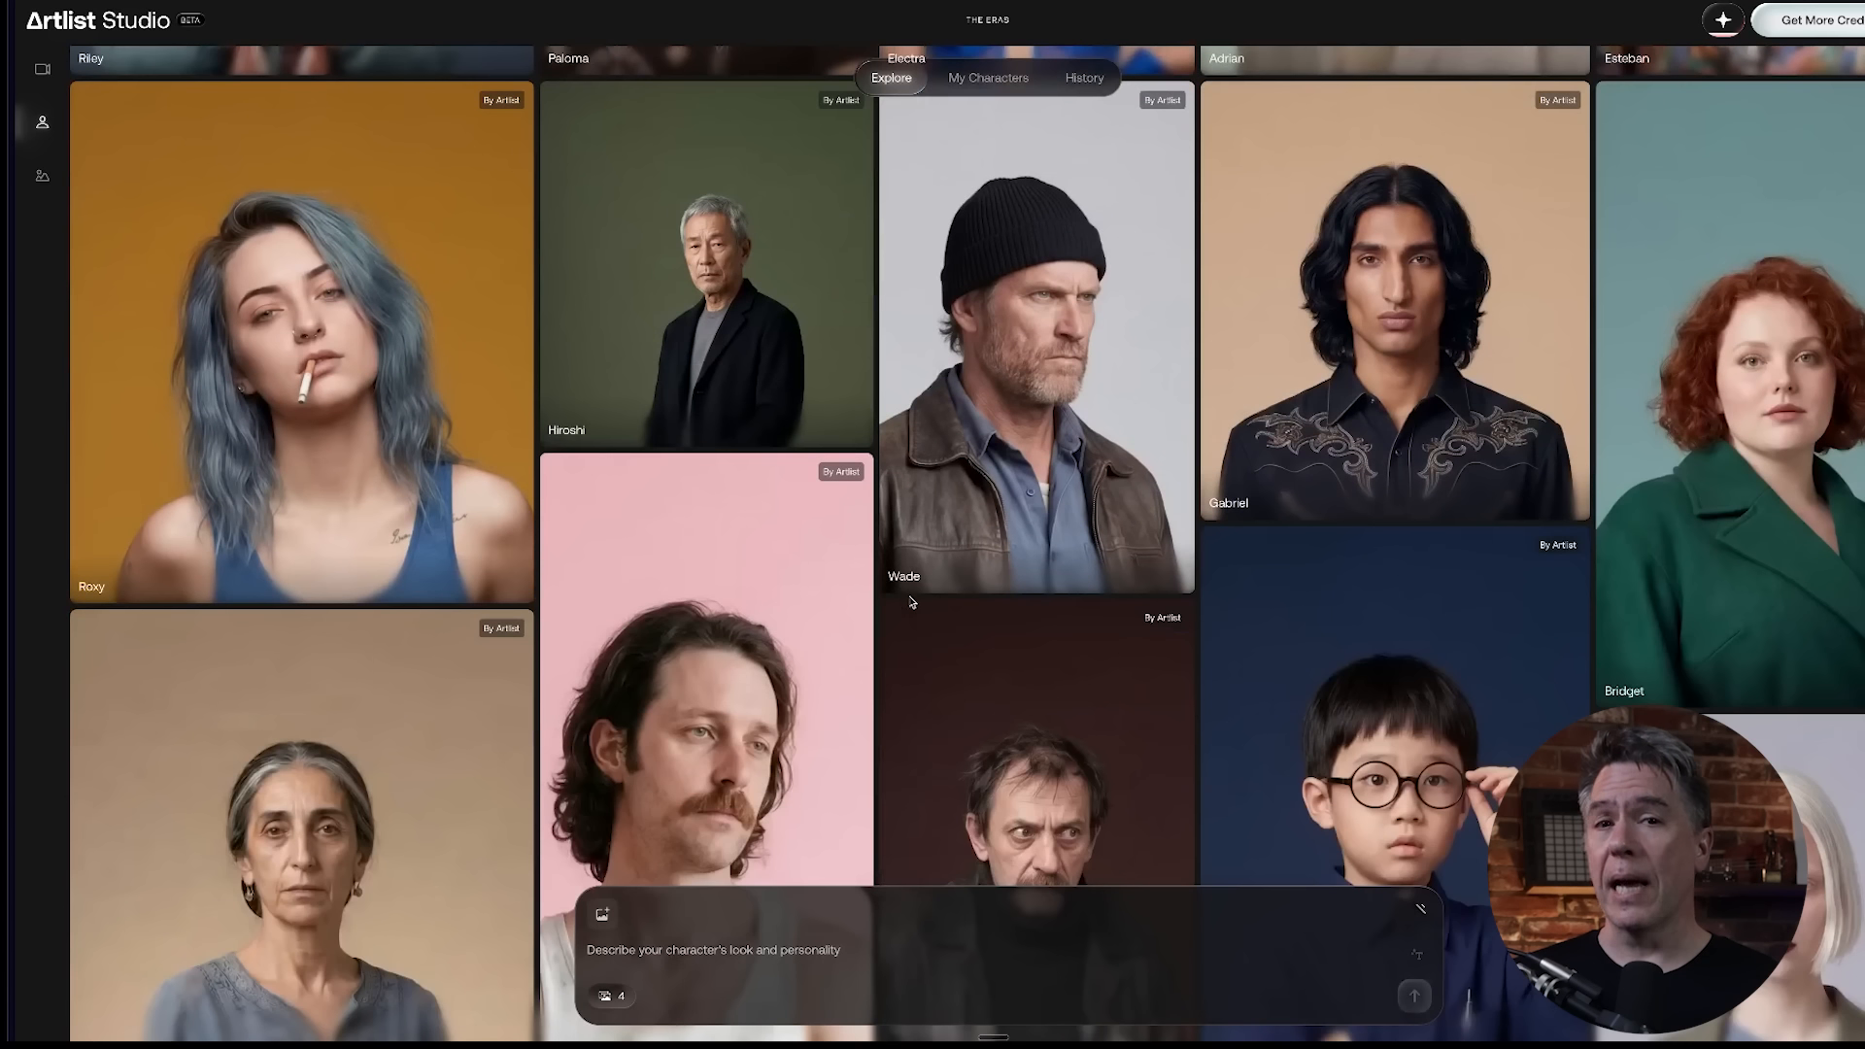
pyautogui.scroll(-4, 912, 604)
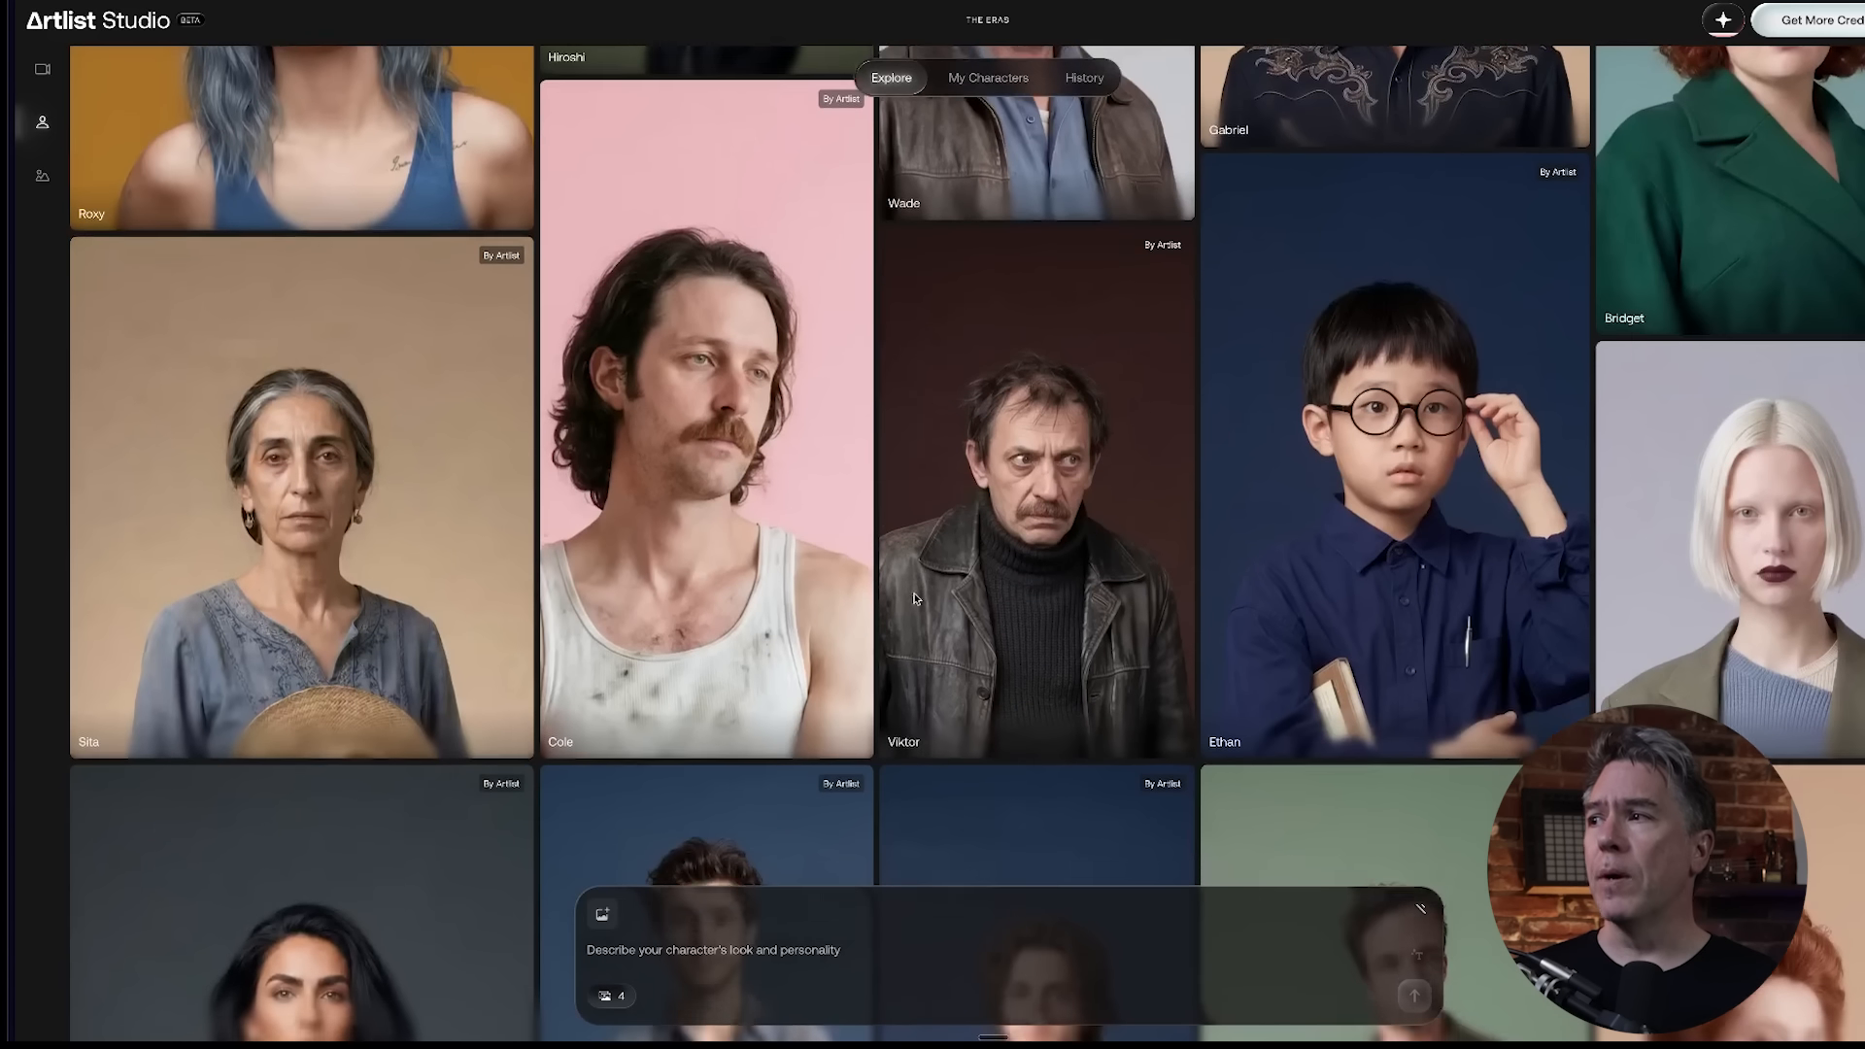
pyautogui.scroll(-3, 914, 598)
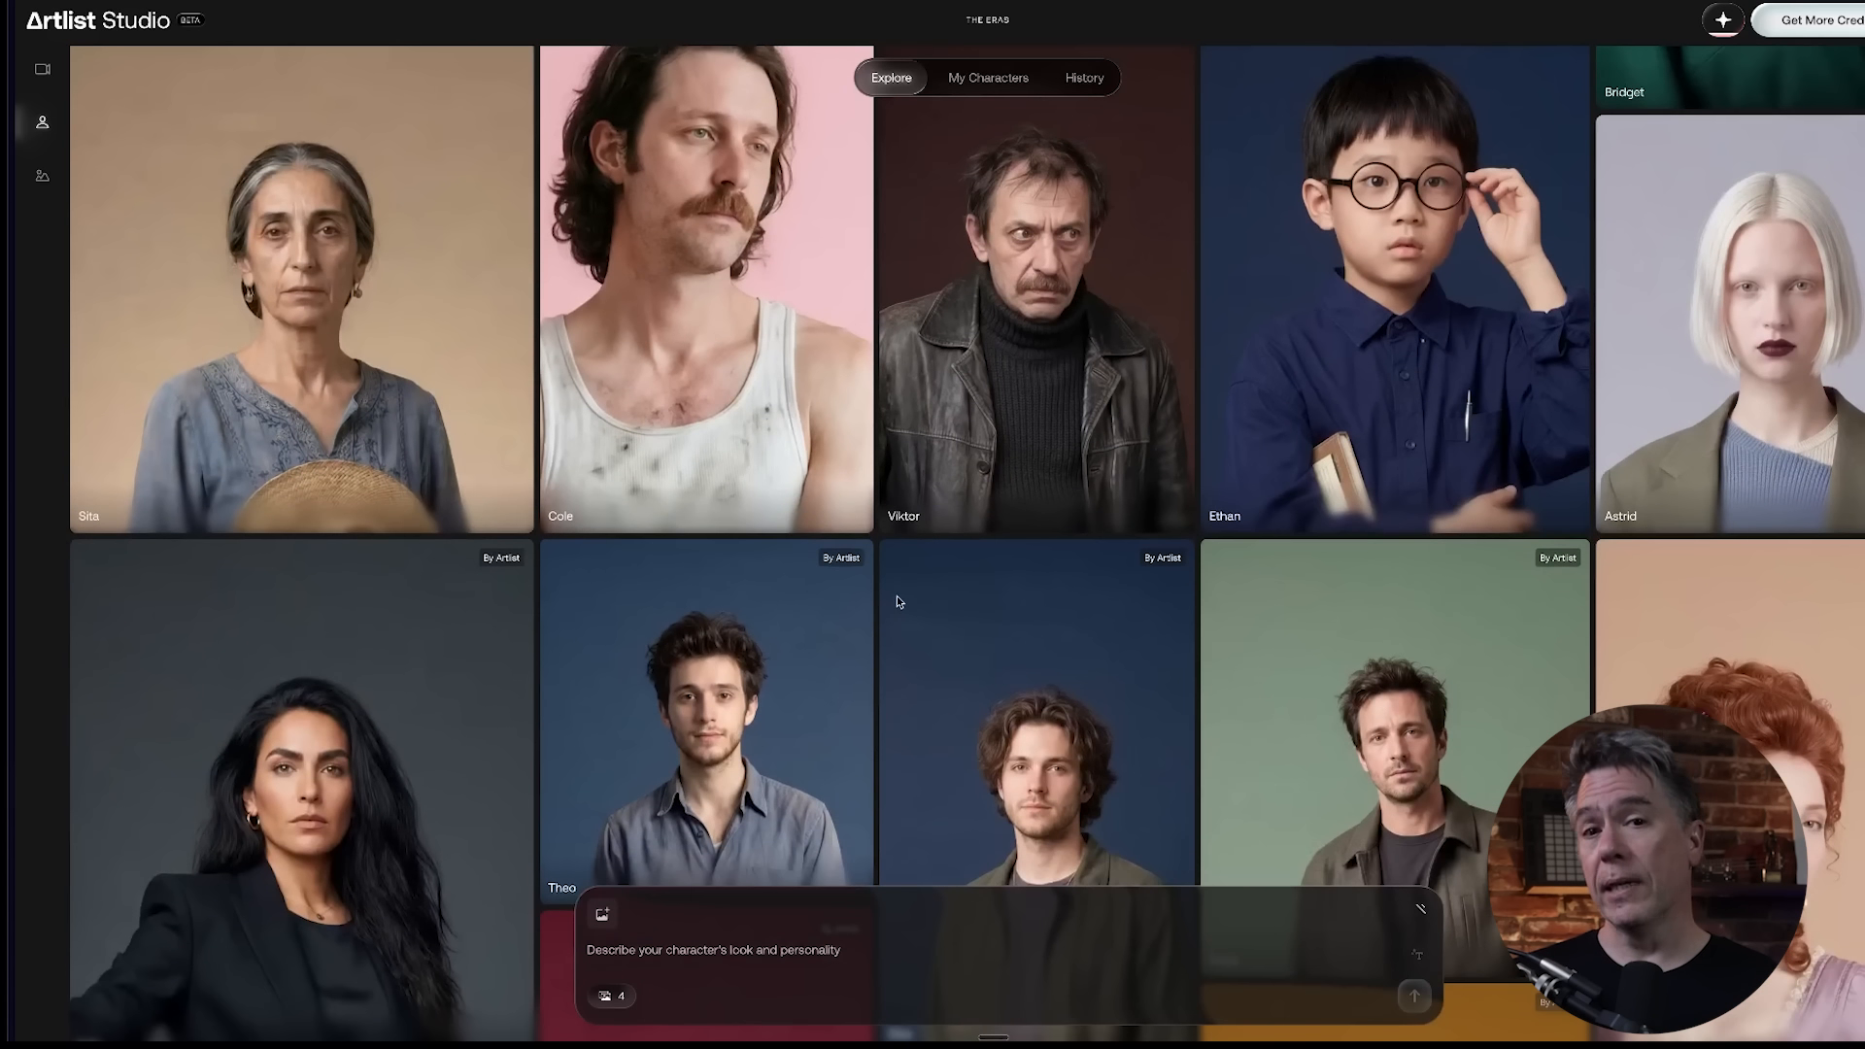
pyautogui.scroll(-2, 893, 591)
pyautogui.scroll(-2, 894, 591)
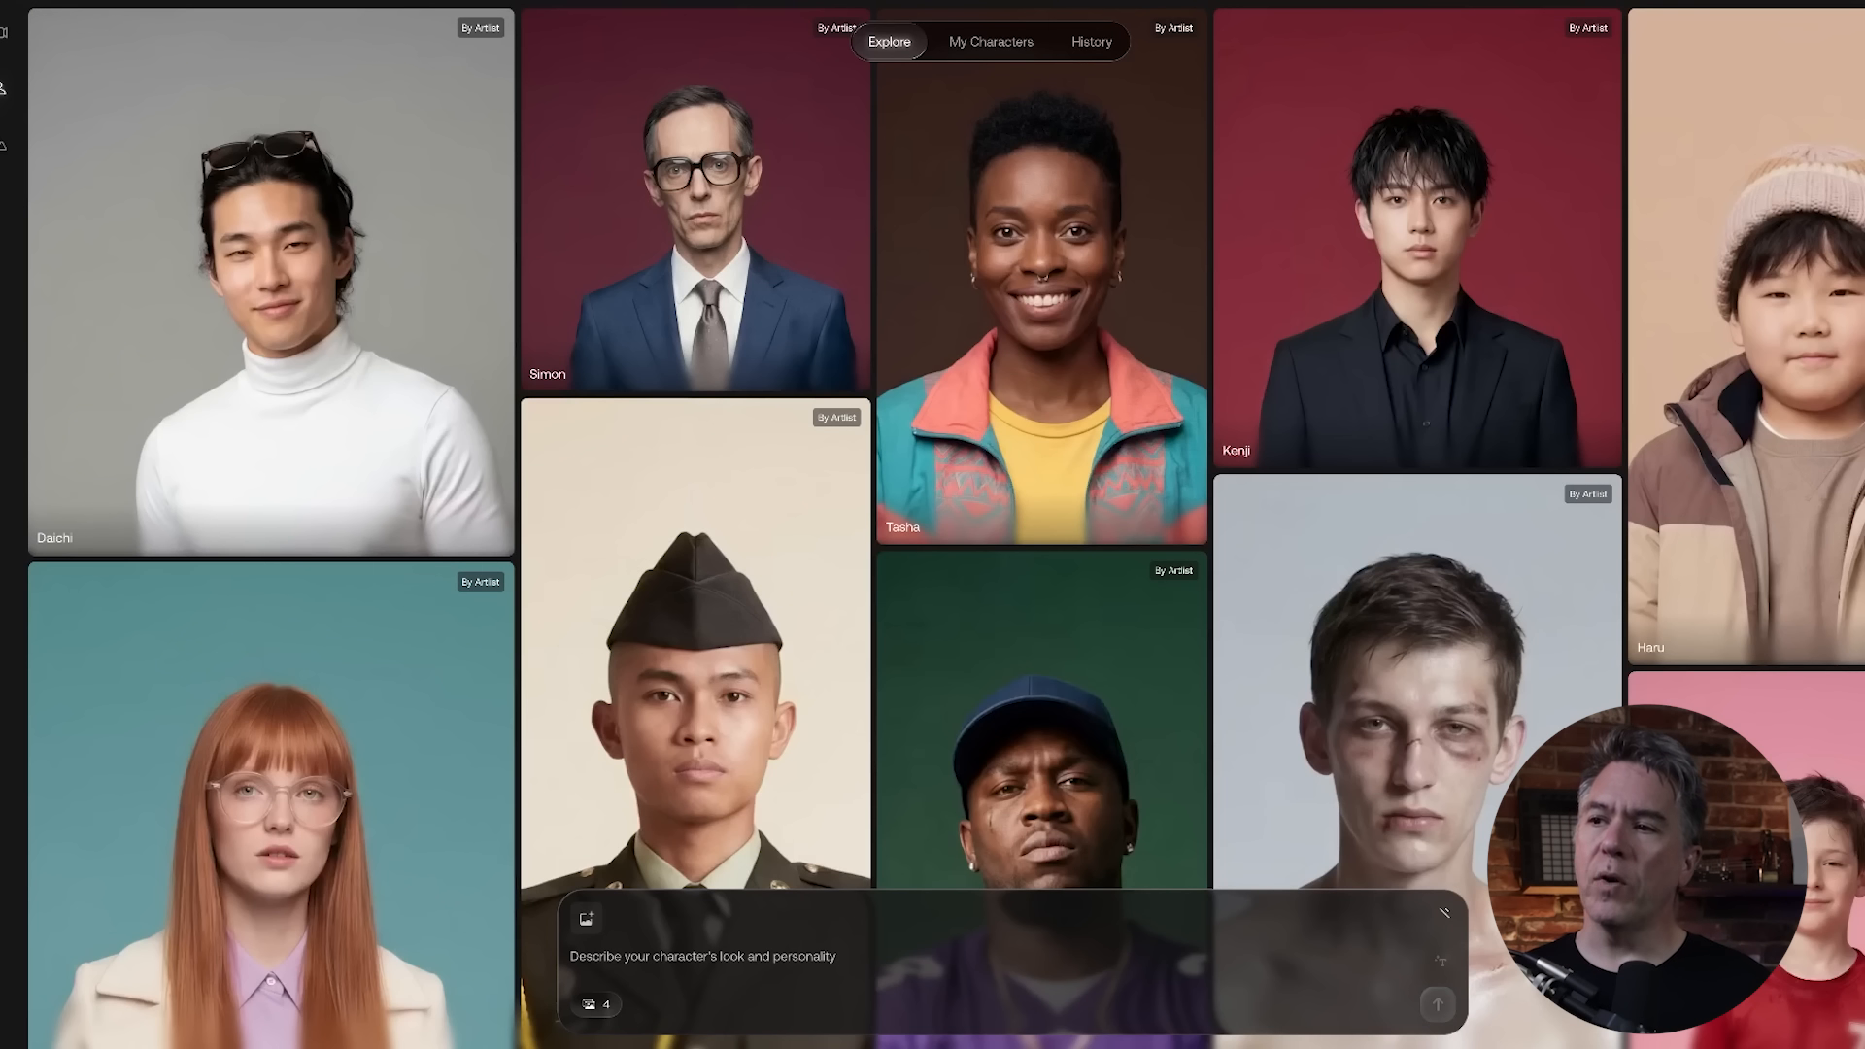
# Add the JPG portrait as a "Match exactly" reference for the new character and set the number of images to 4
pyautogui.moveTo(583, 1045); pyautogui.dragTo(831, 942)
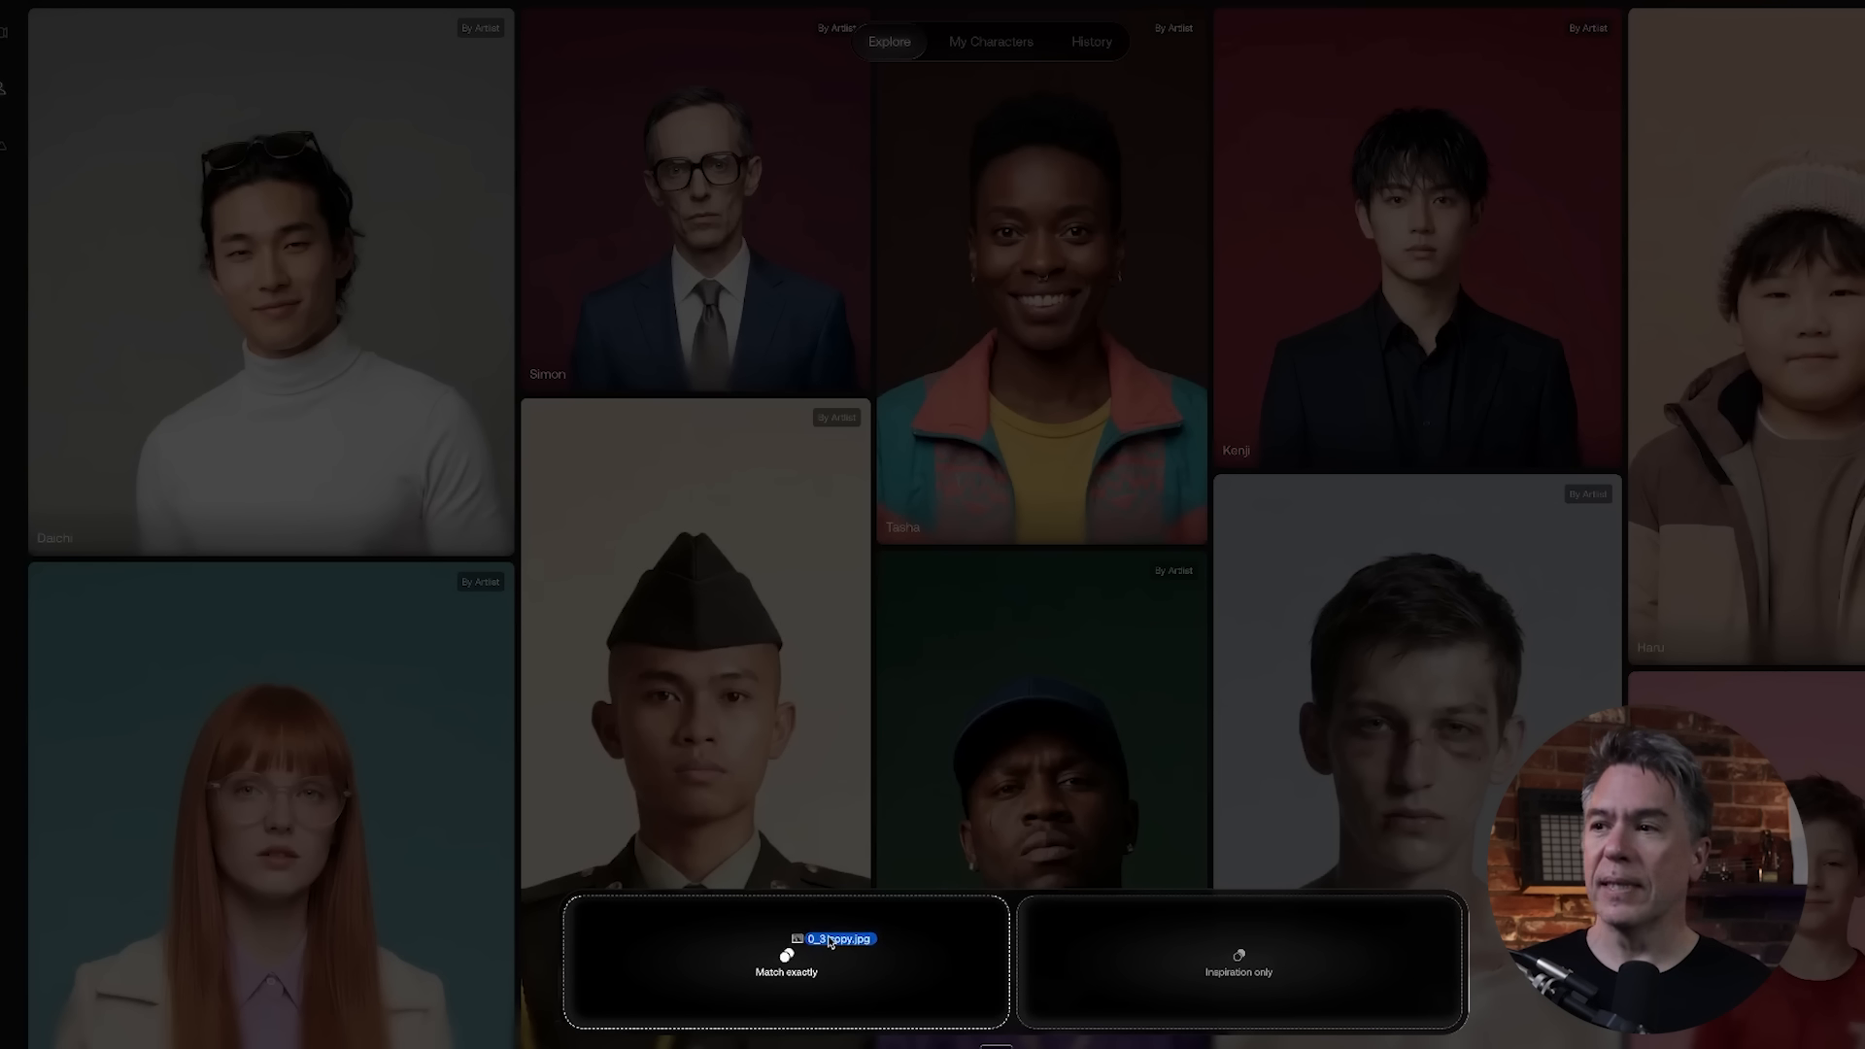
pyautogui.moveTo(831, 941); pyautogui.dragTo(830, 940)
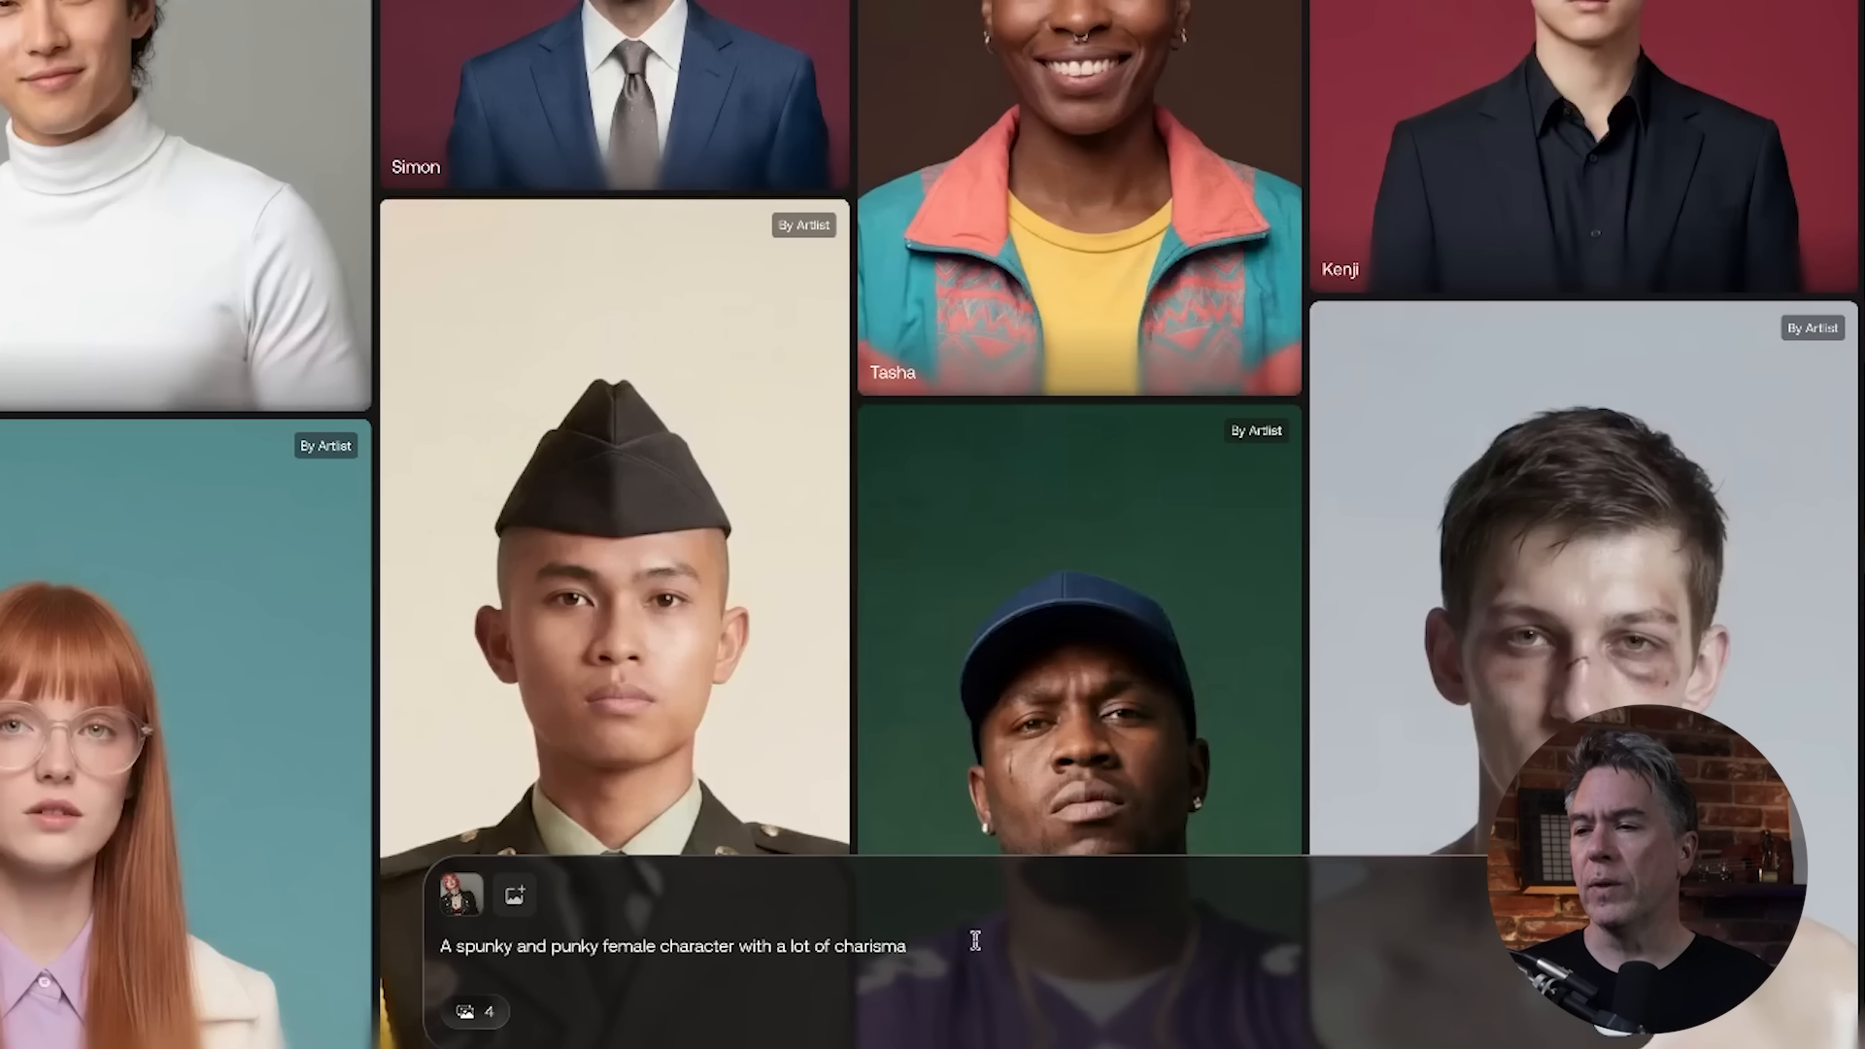
pyautogui.click(476, 1012)
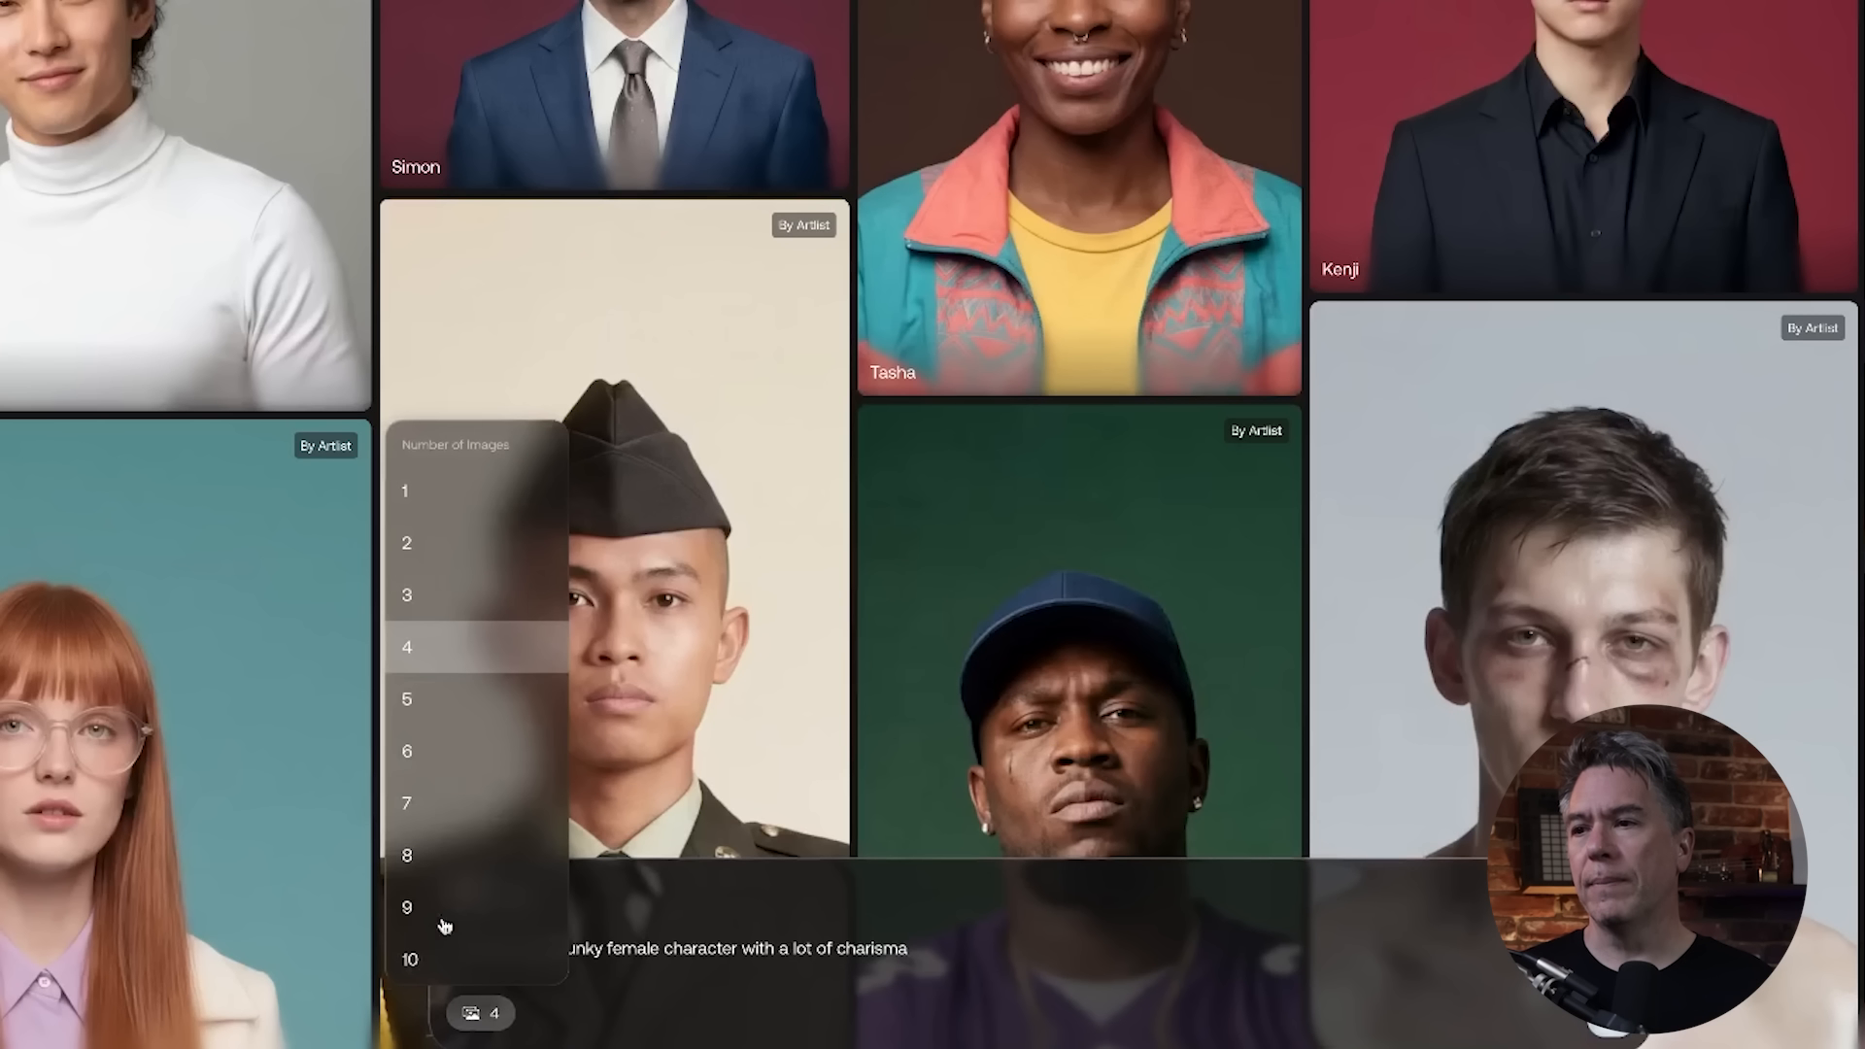
pyautogui.click(448, 651)
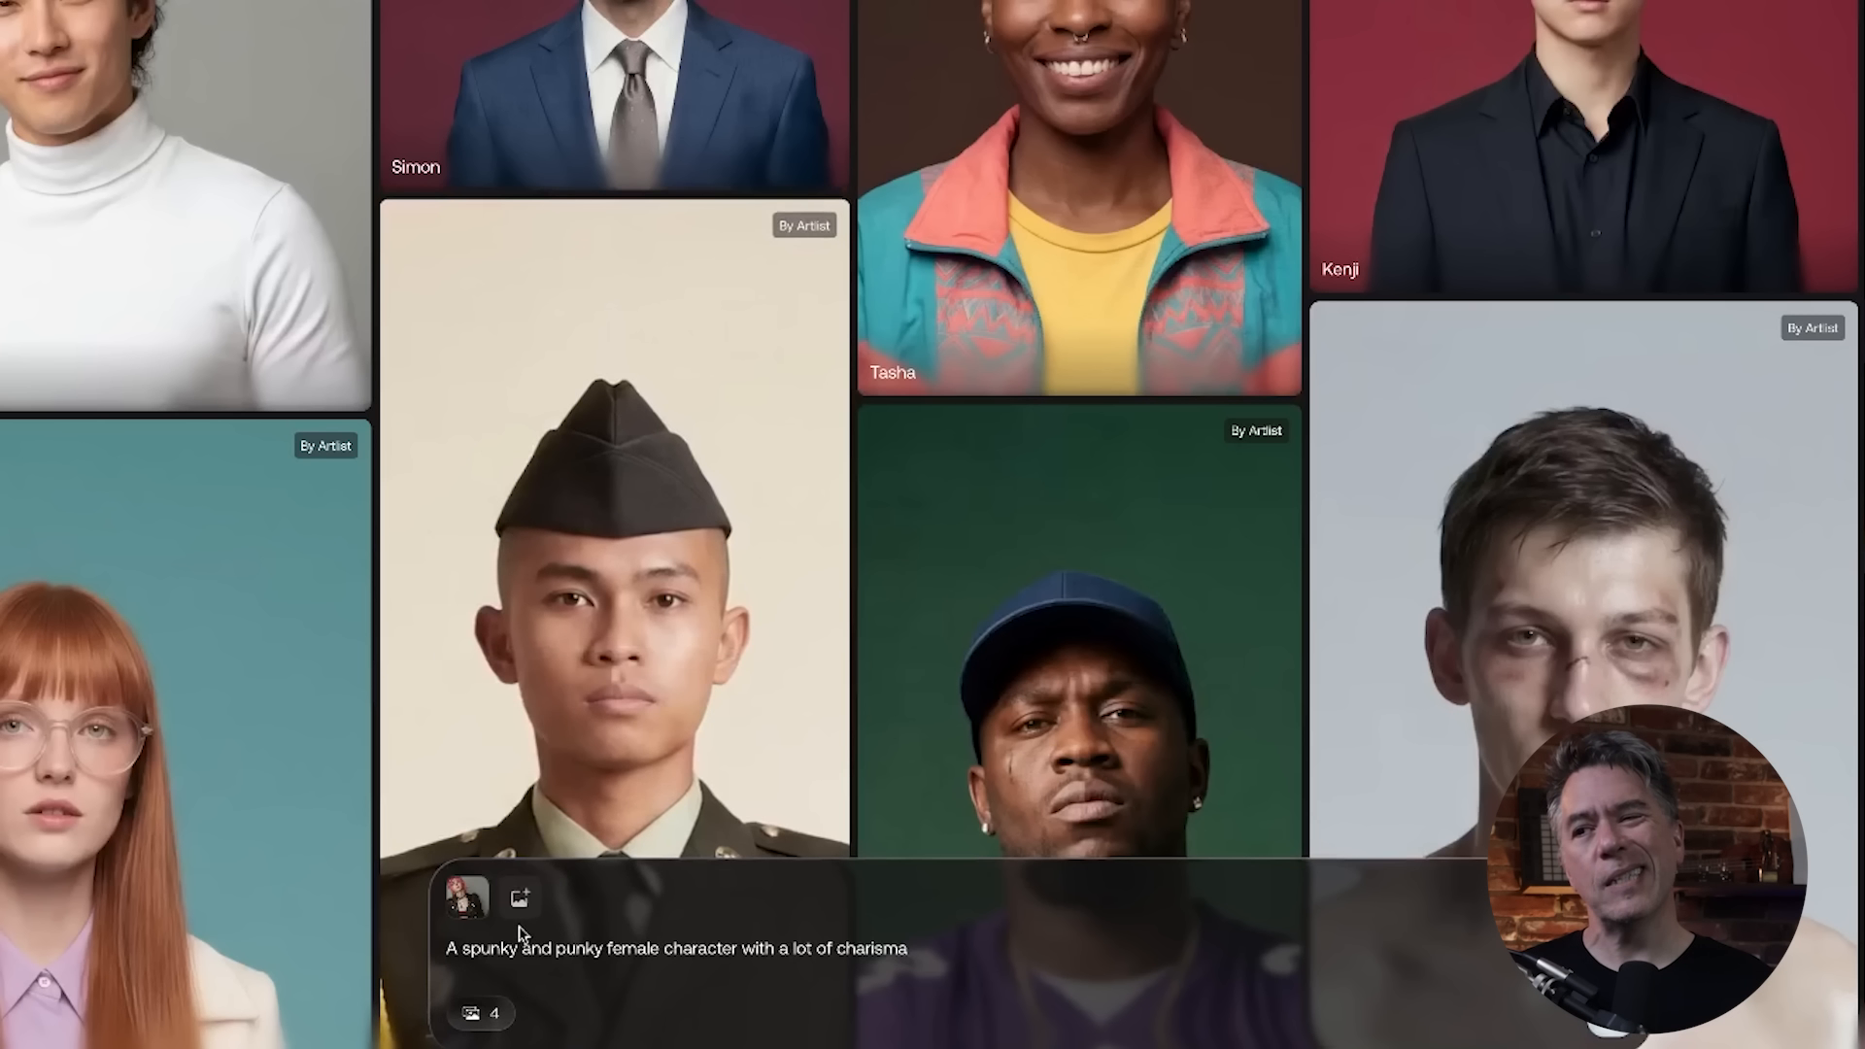
pyautogui.click(496, 1029)
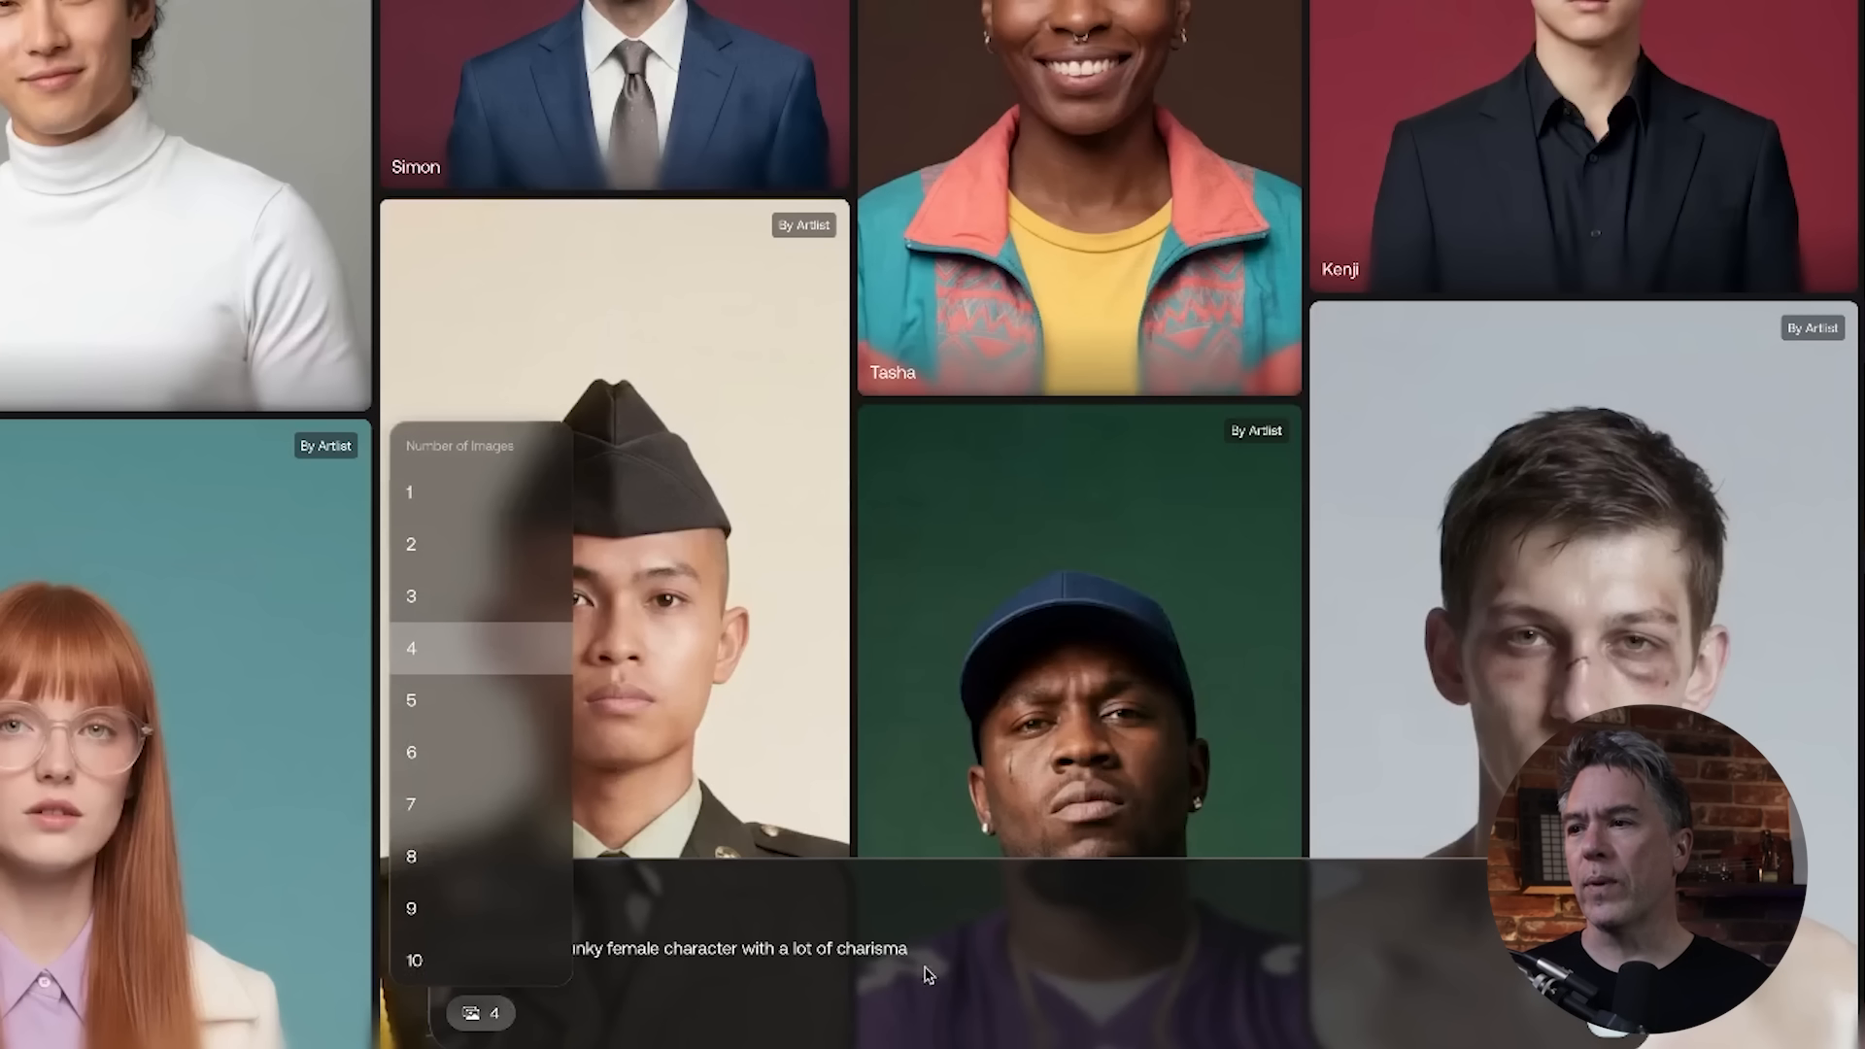
pyautogui.click(1036, 929)
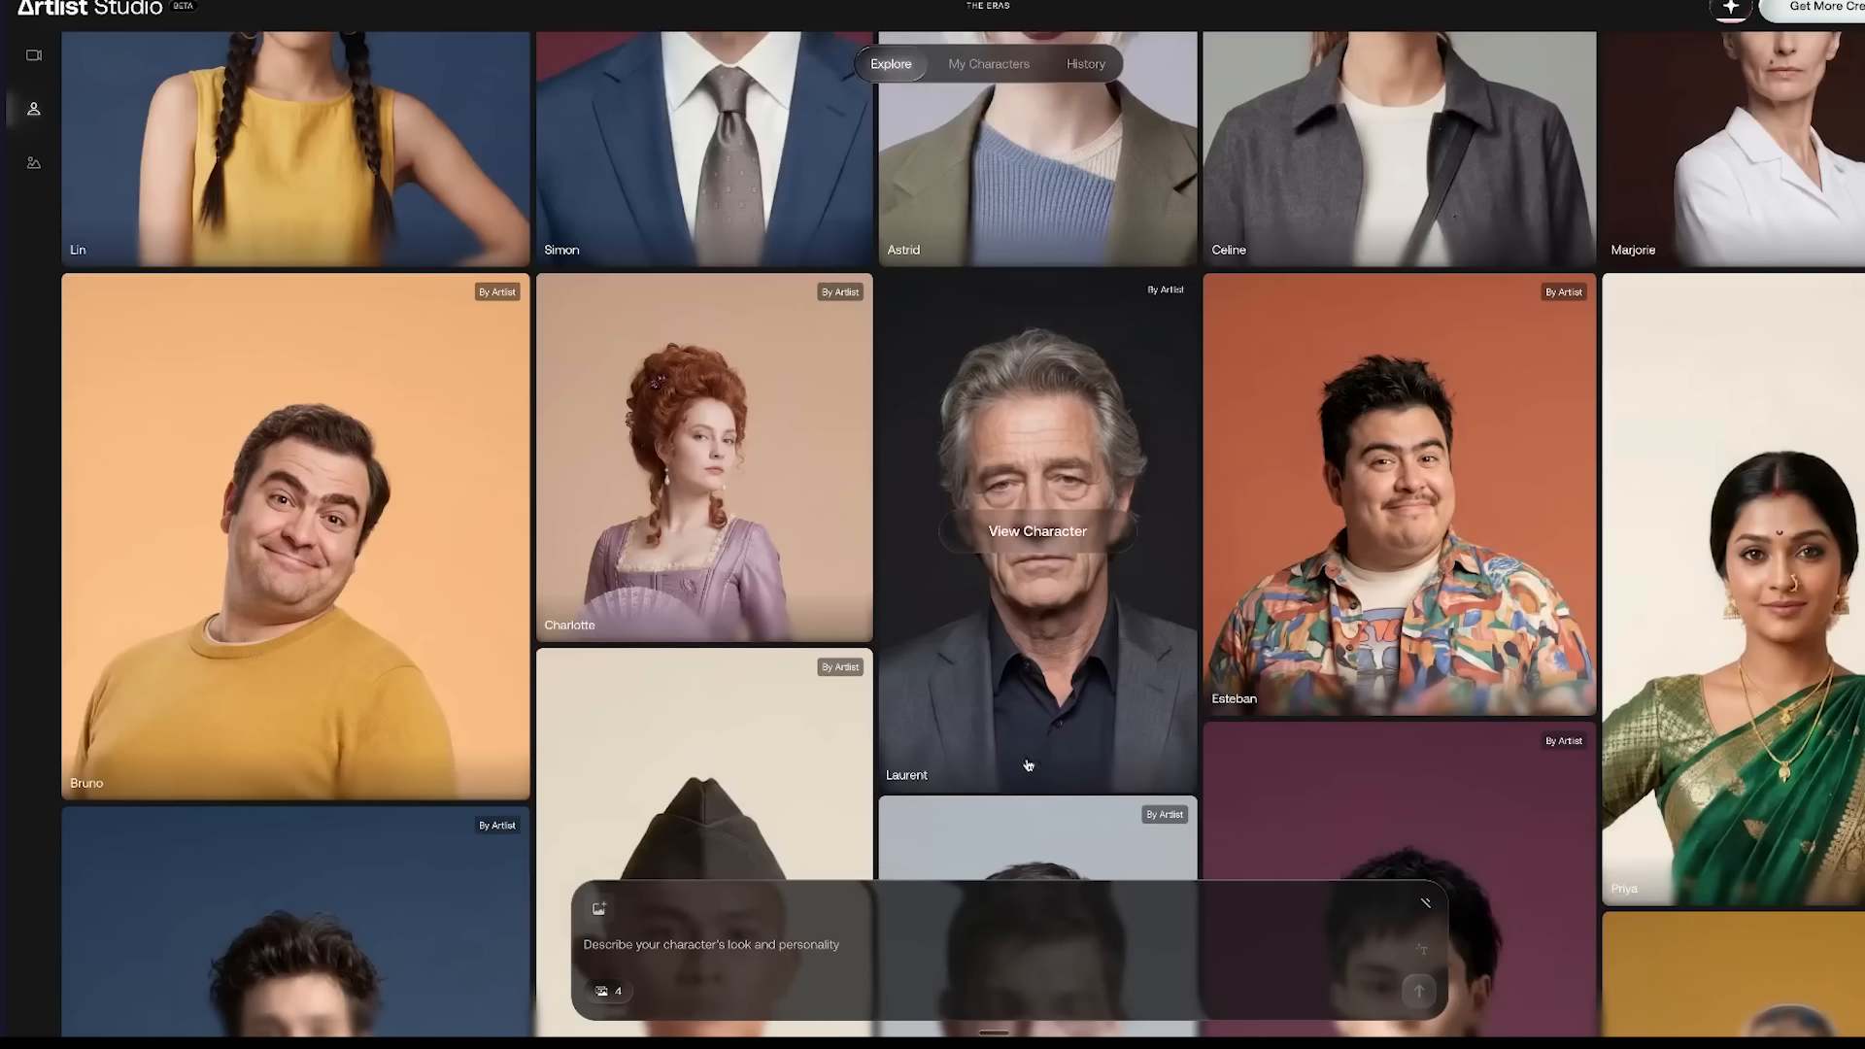
# Find the bearded man in the brown suit, Calvin, among the ready-made characters and open his character page
pyautogui.scroll(-6, 1029, 765)
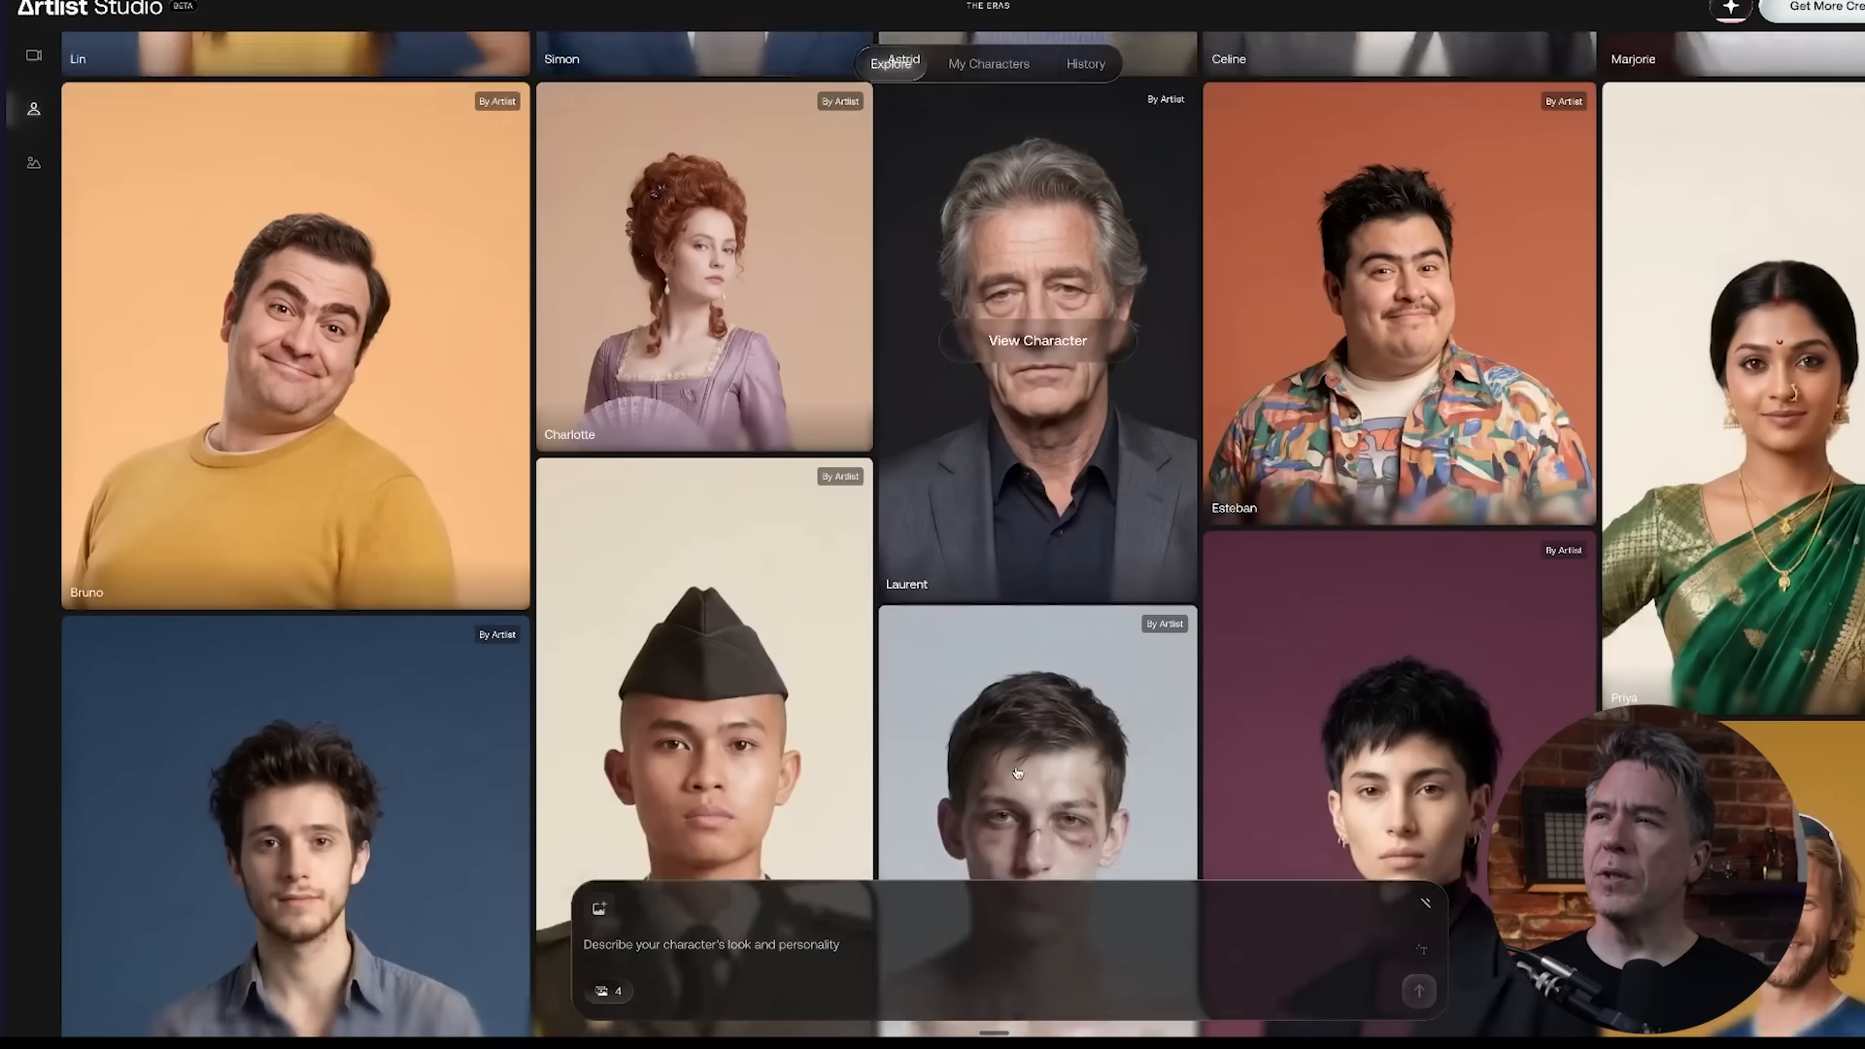
pyautogui.scroll(-8, 940, 793)
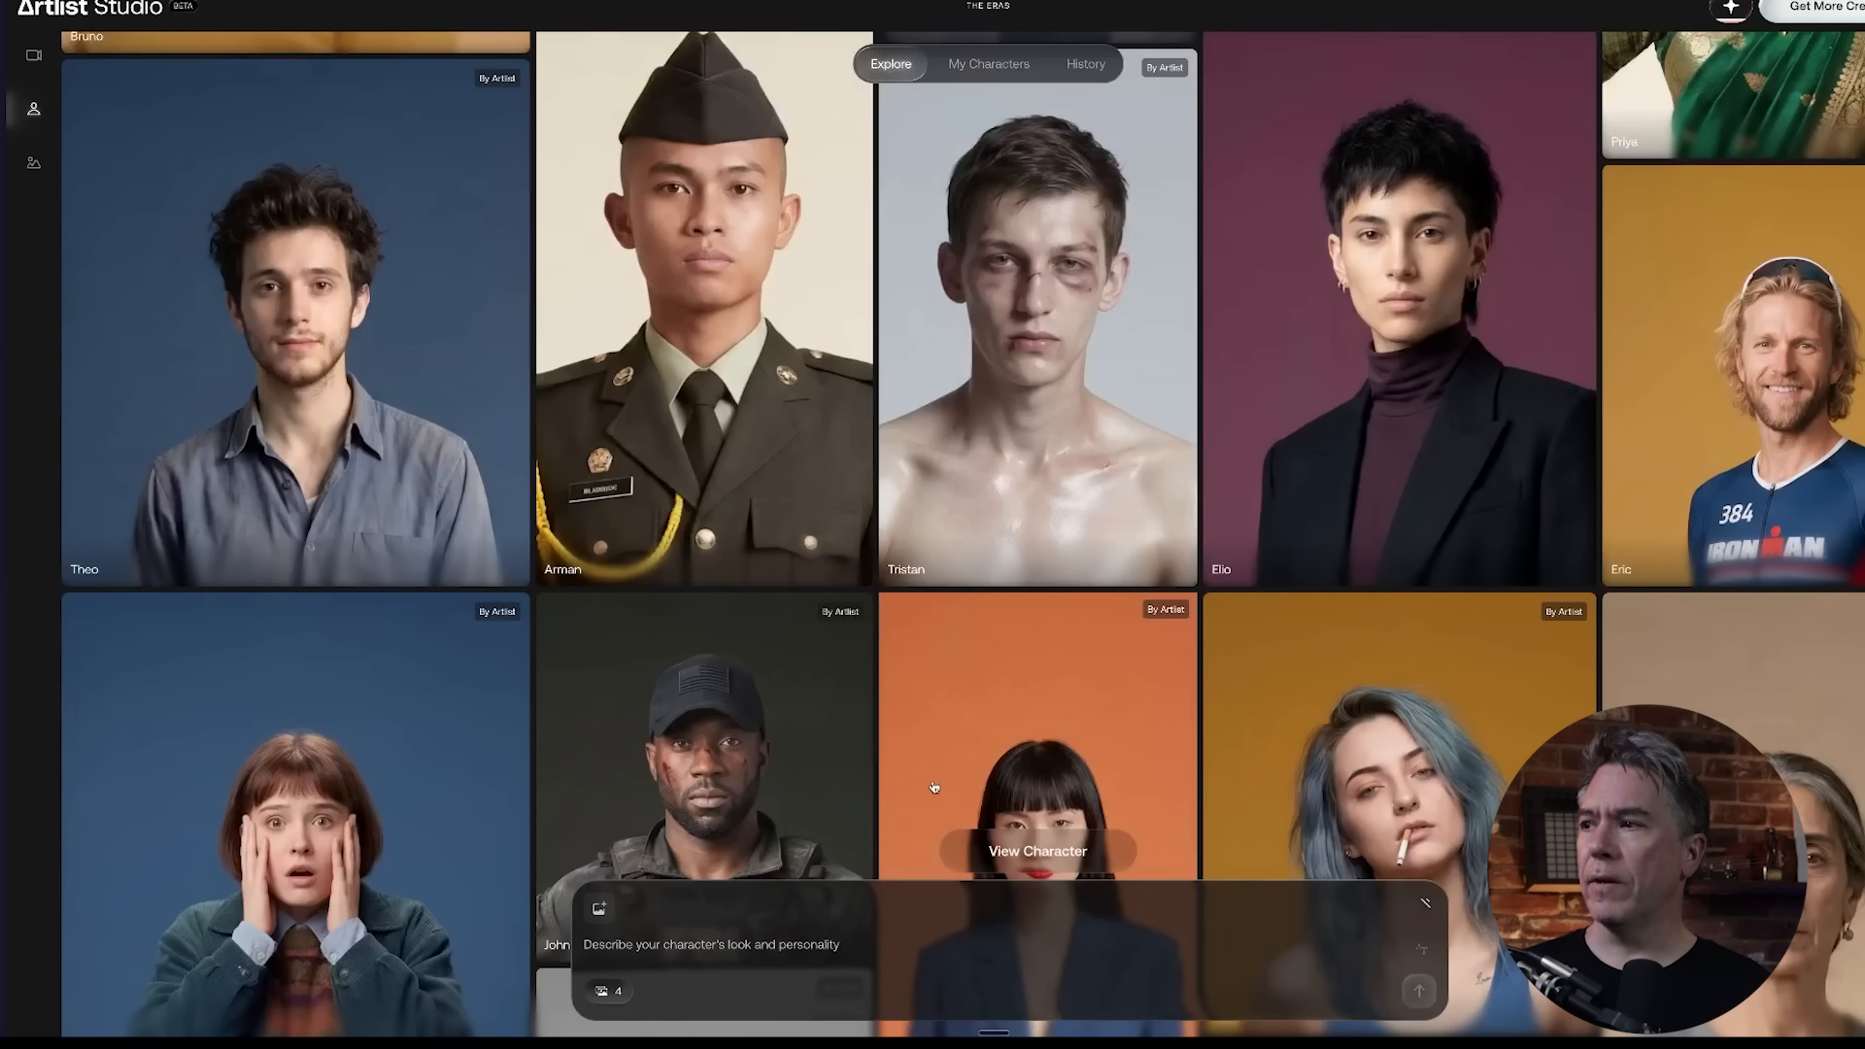
pyautogui.scroll(-7, 937, 788)
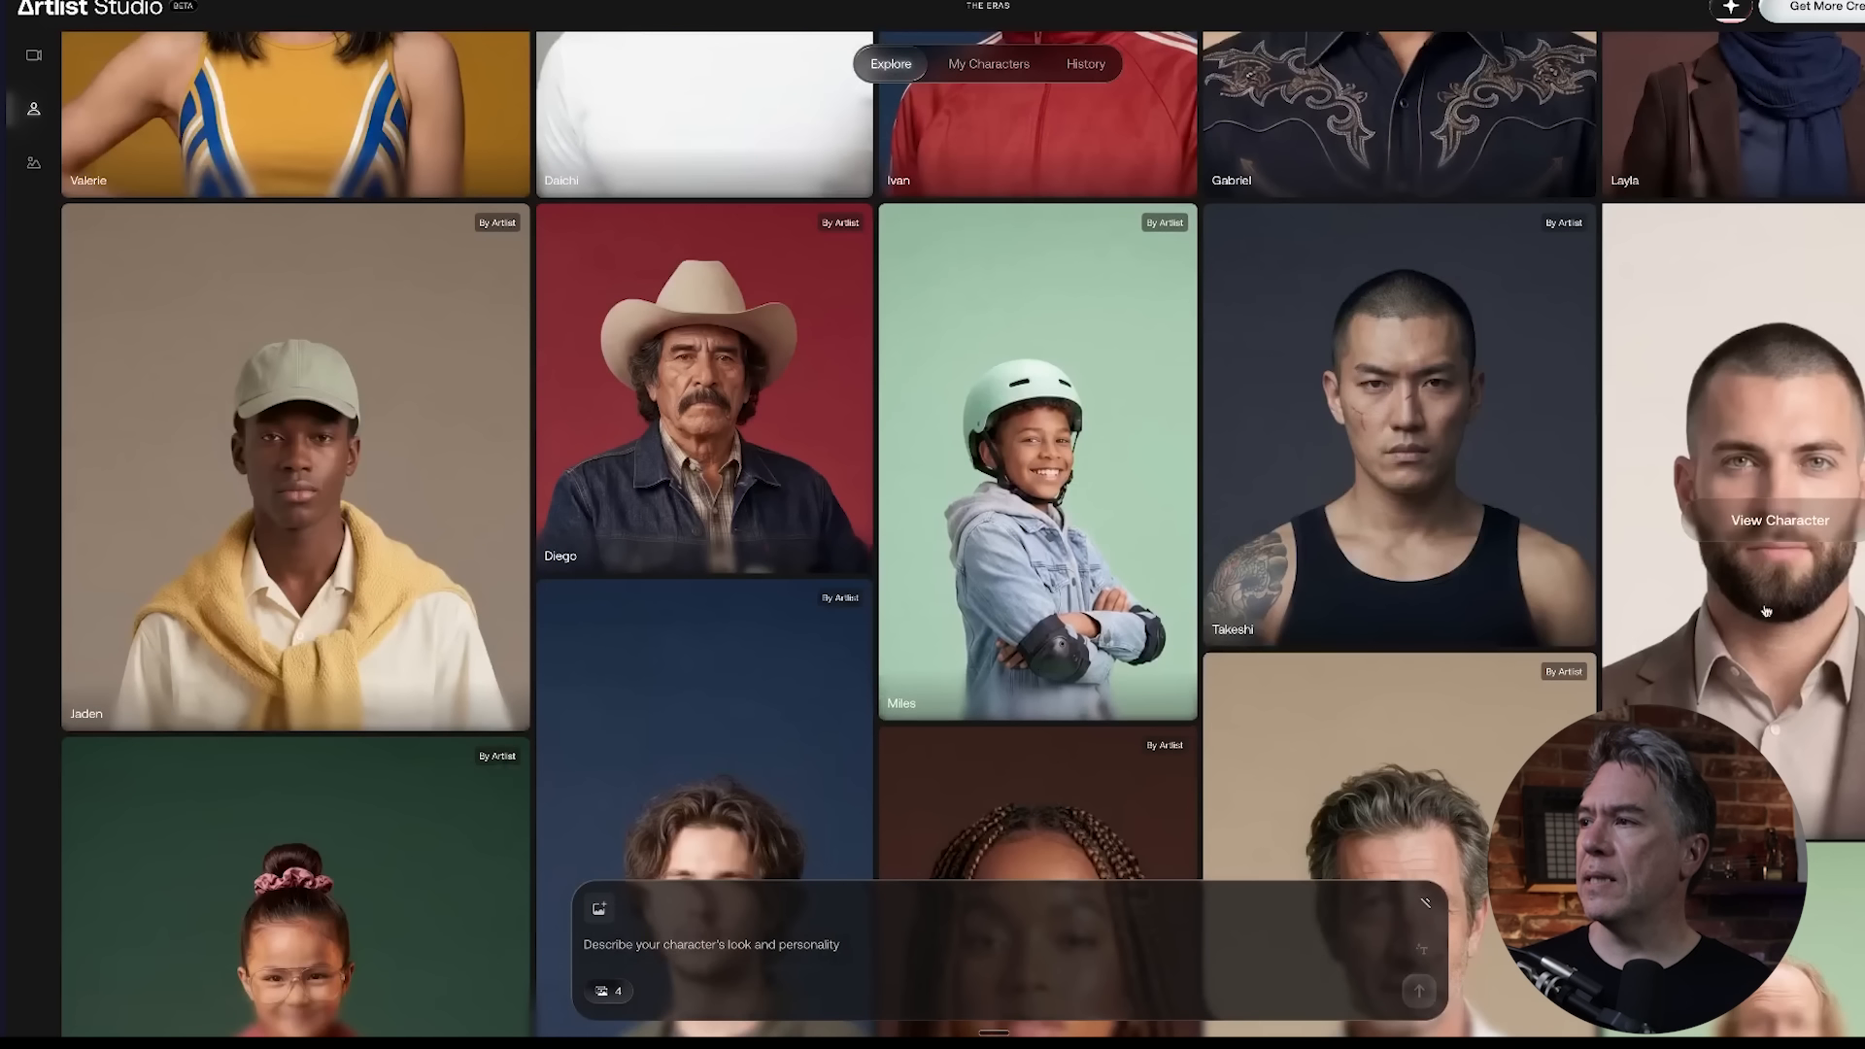
pyautogui.click(1775, 532)
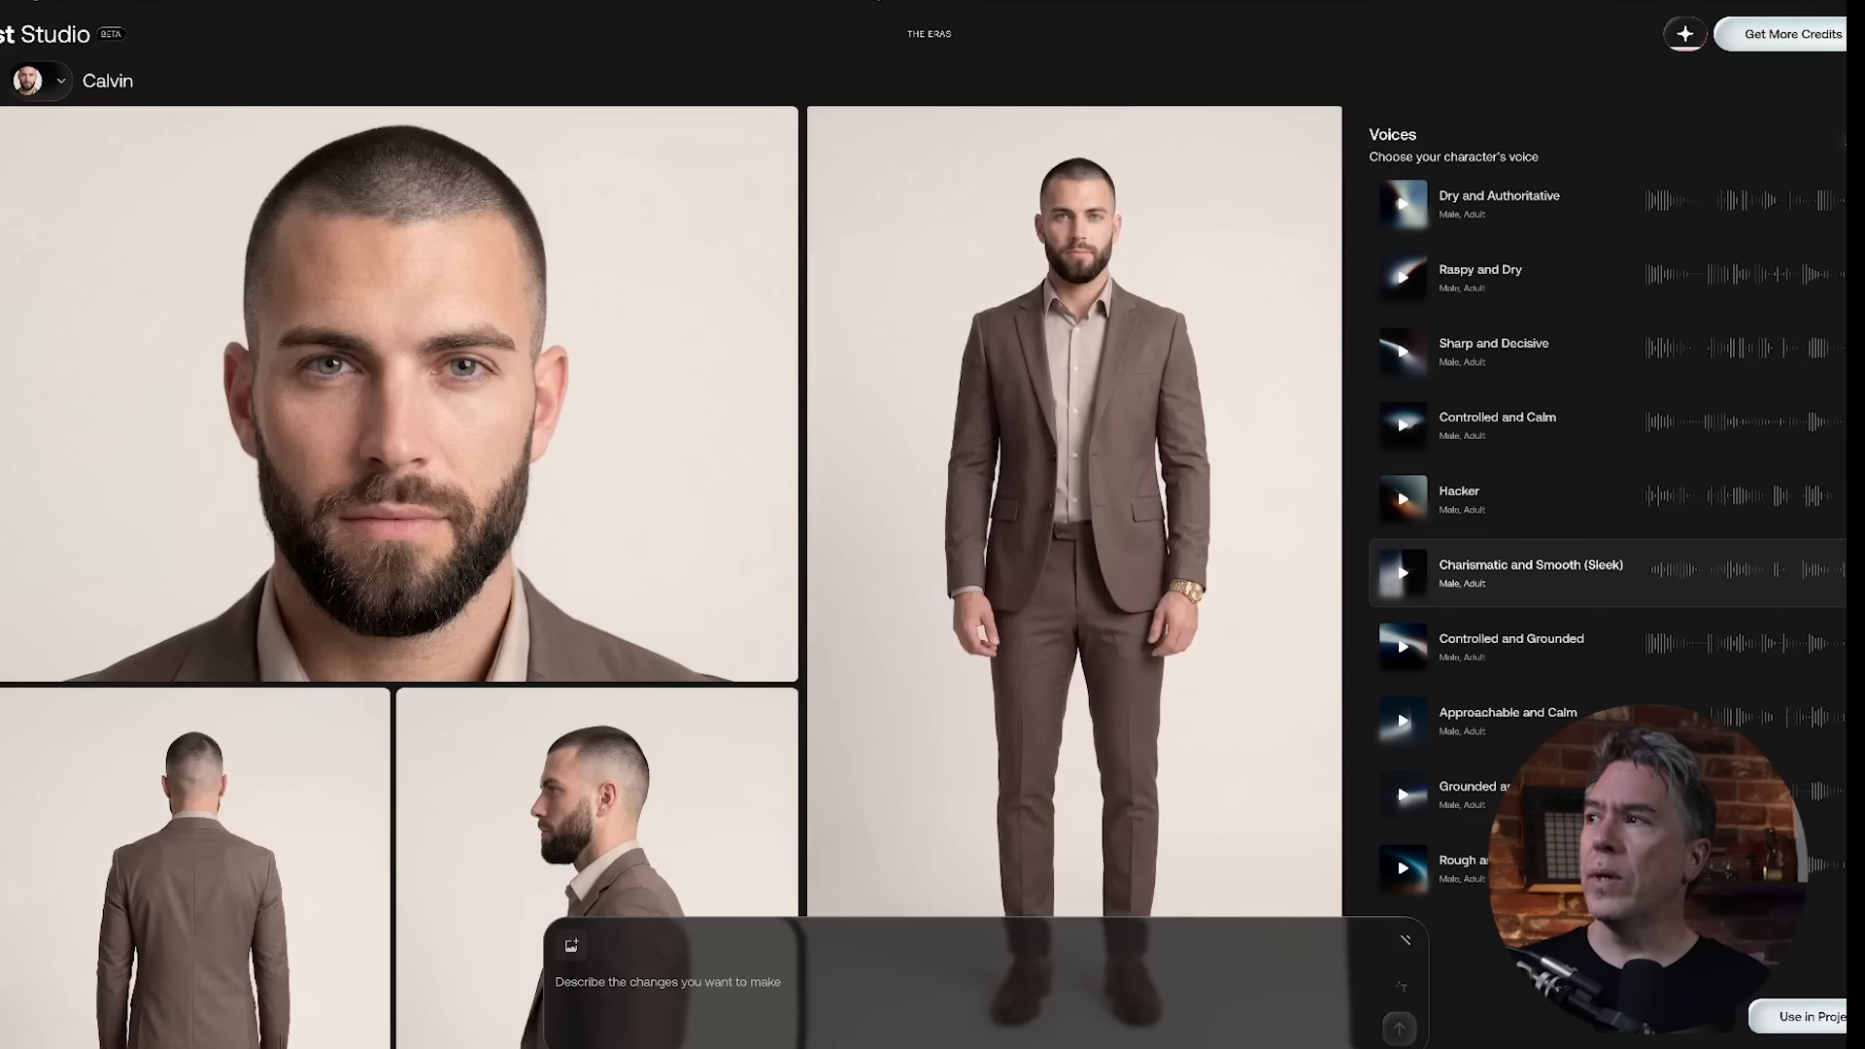
# Open the full voice catalog for Calvin and examine its age and voice-style filter options
pyautogui.click(1844, 142)
pyautogui.scroll(-1, 726, 645)
pyautogui.scroll(1, 727, 645)
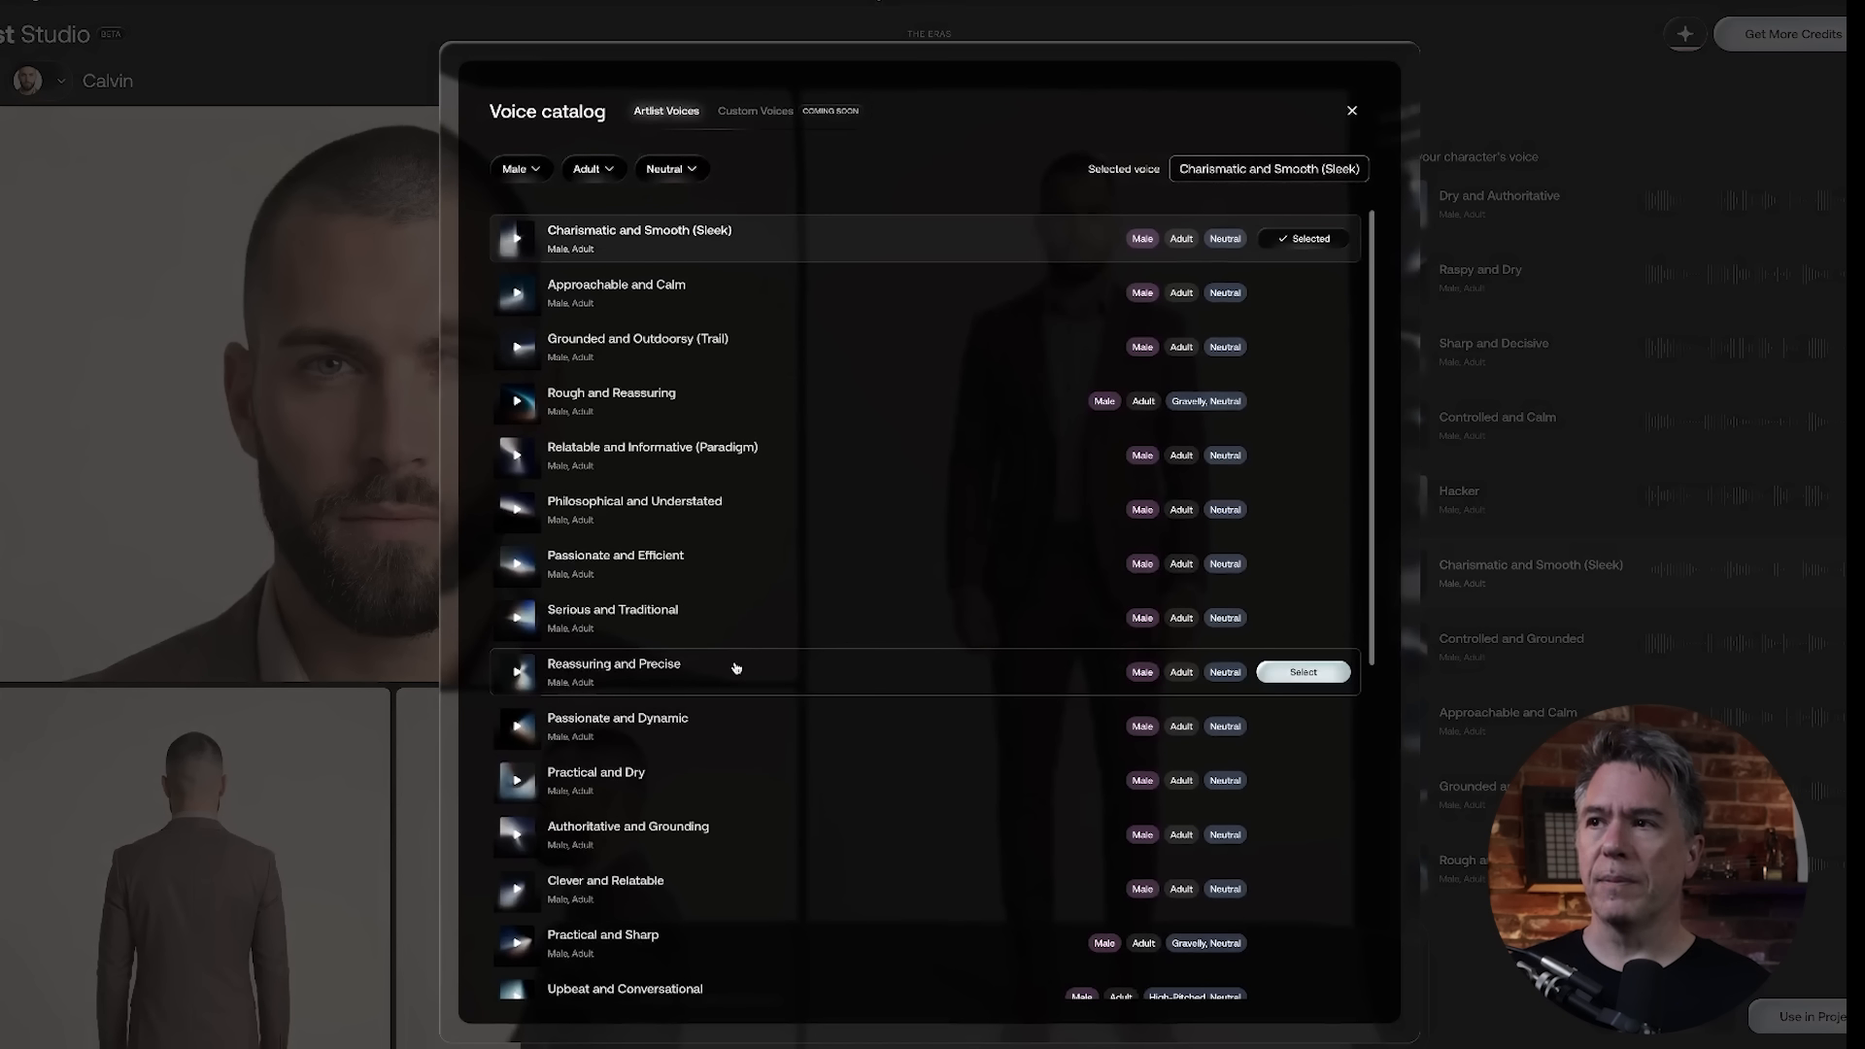
pyautogui.click(608, 171)
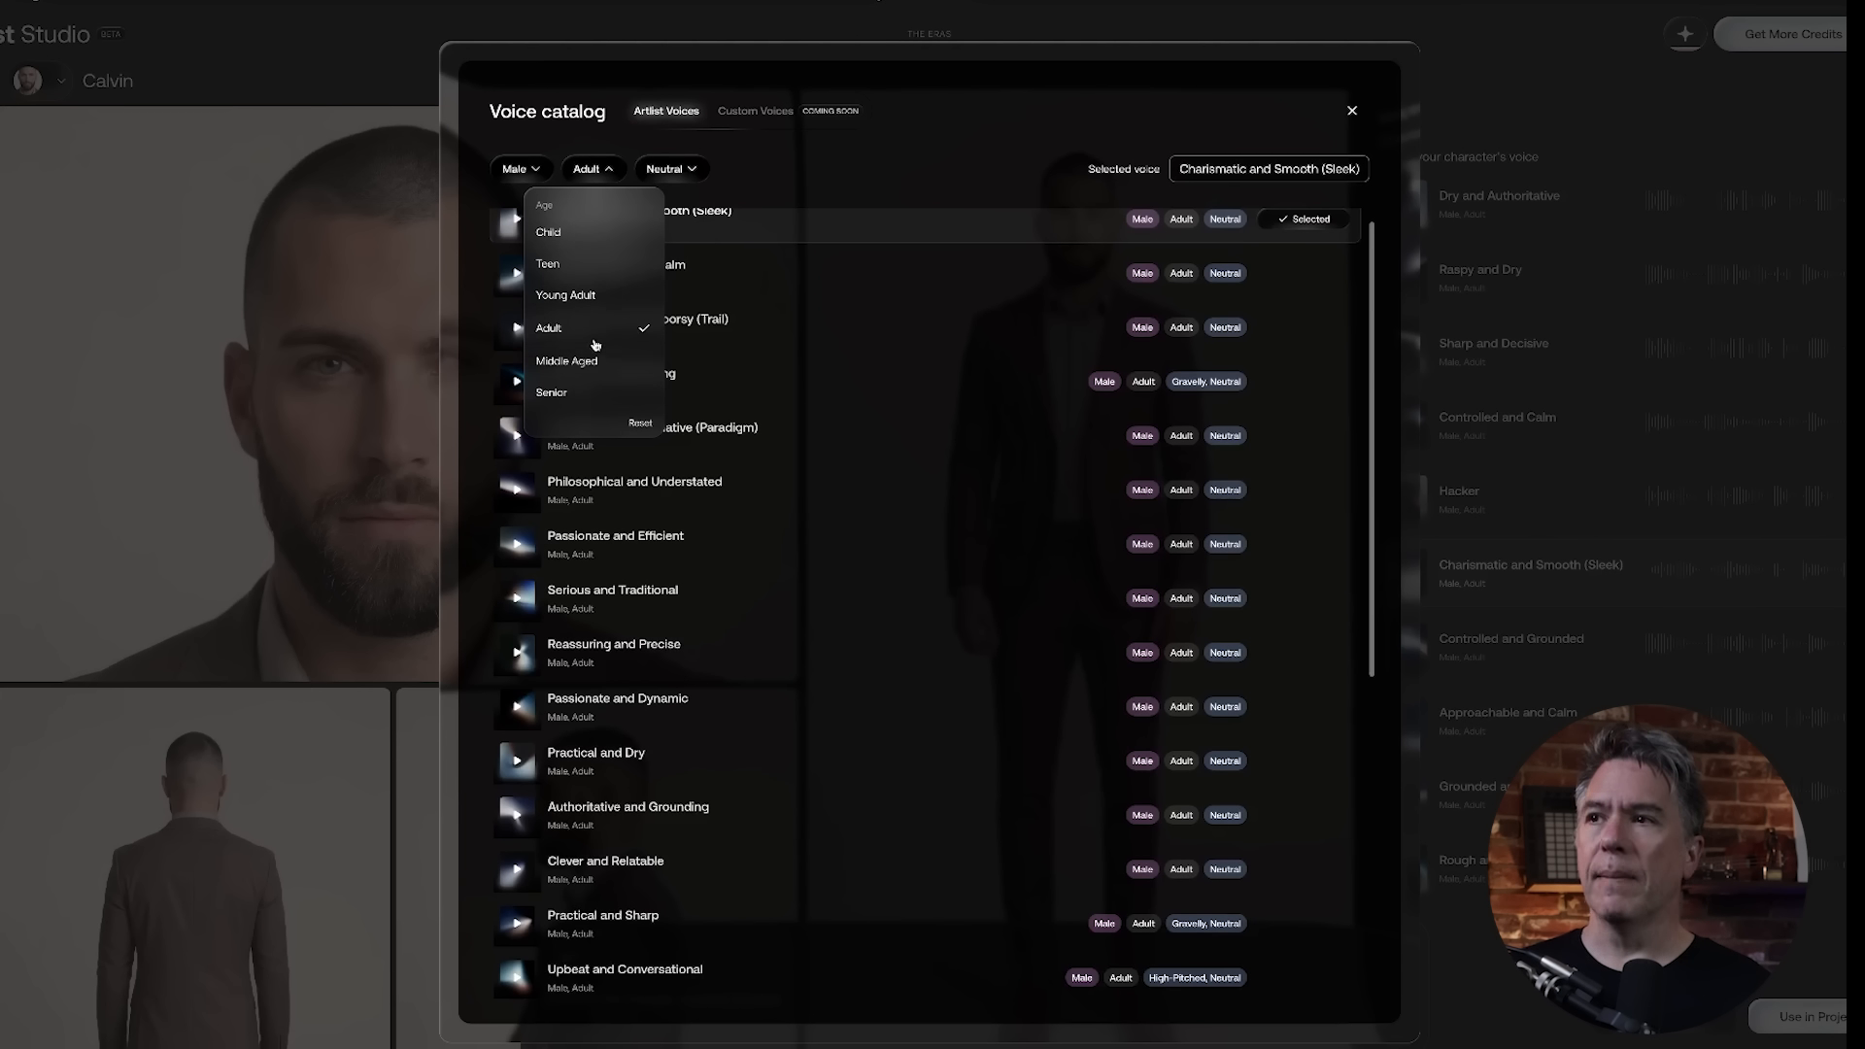
pyautogui.click(685, 172)
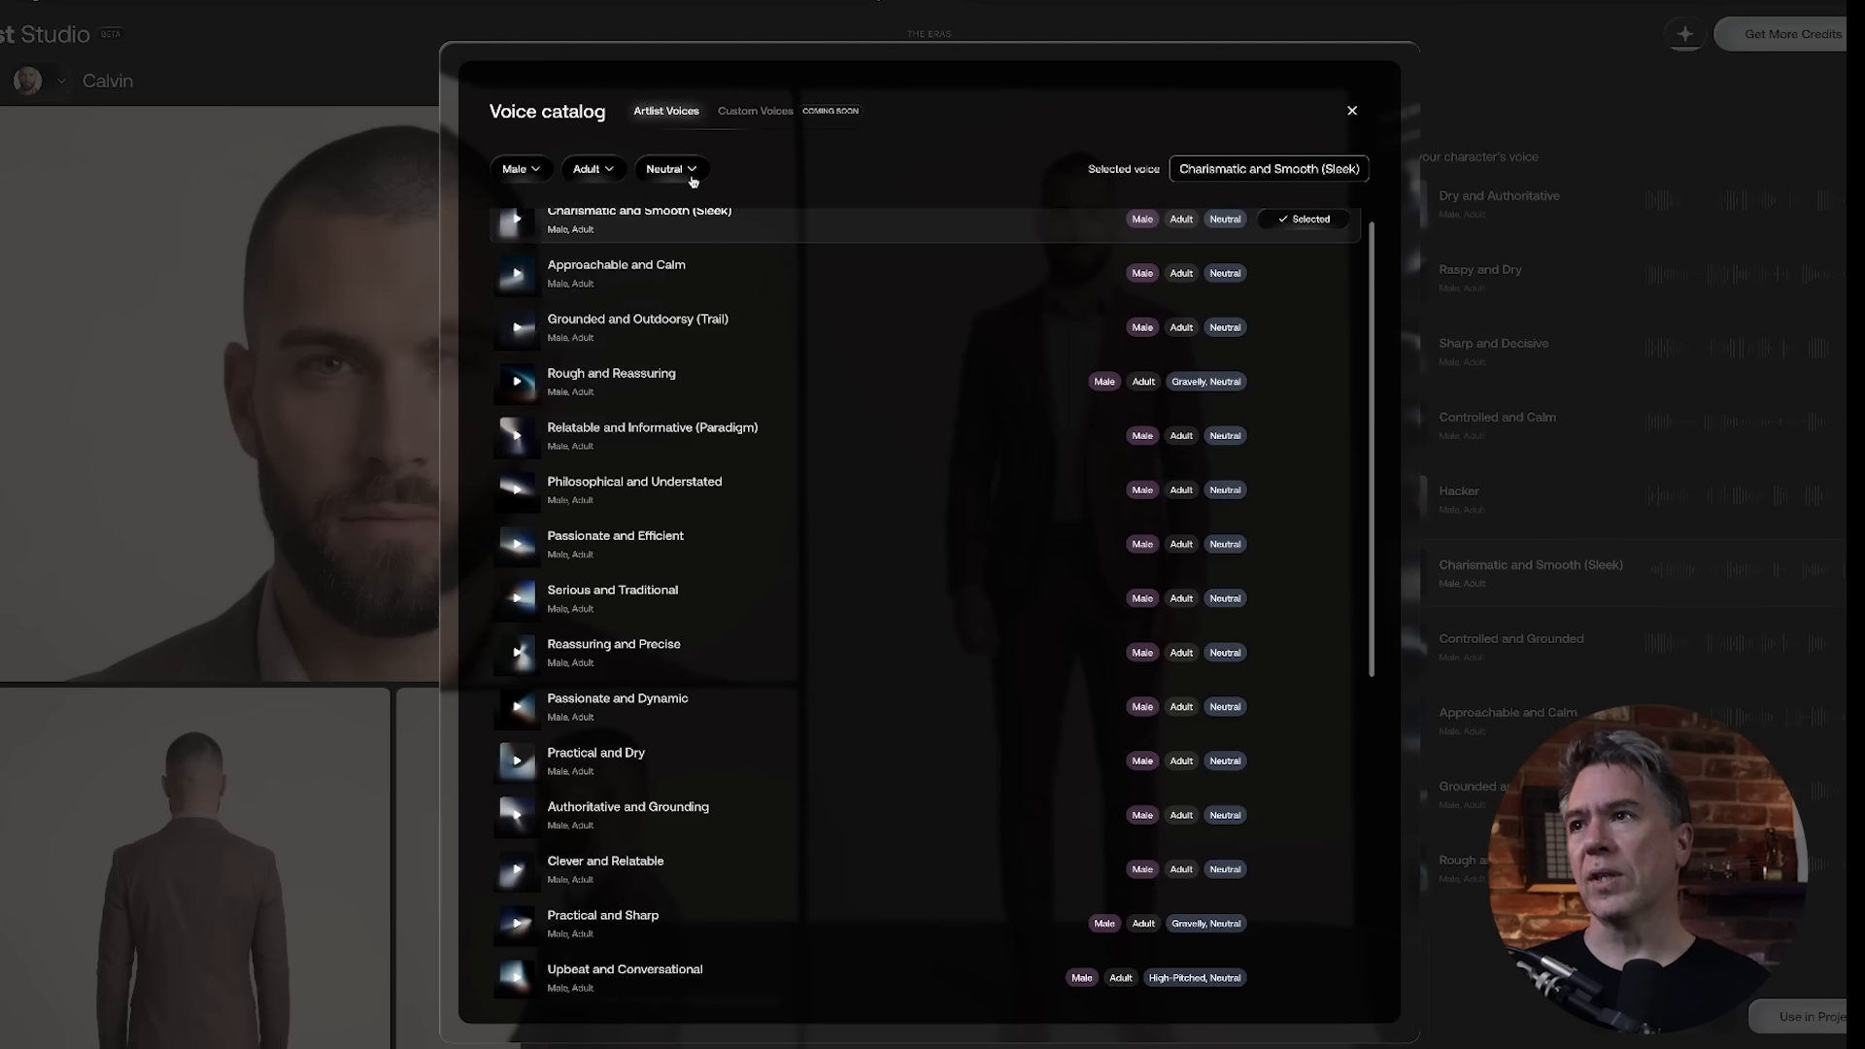
pyautogui.click(690, 177)
pyautogui.click(888, 178)
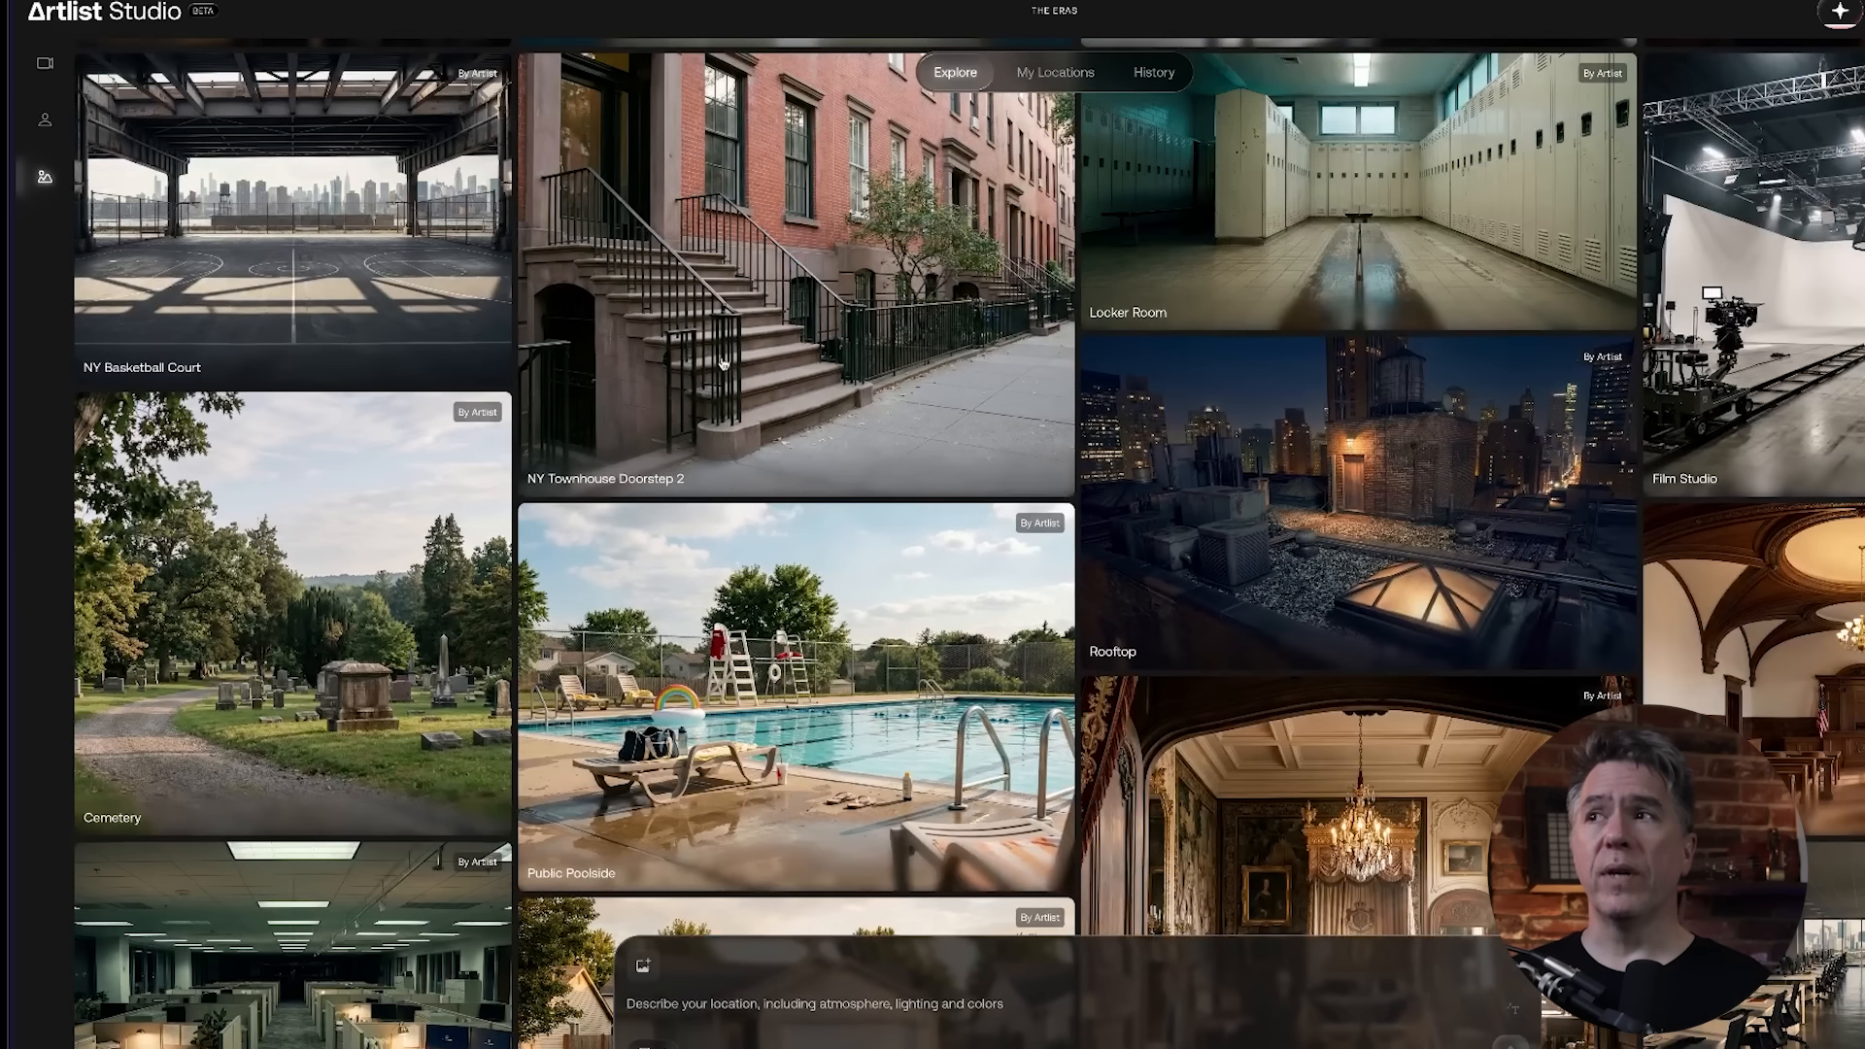
# Look through the ready-made locations and open the Low Class Business 2 office
pyautogui.scroll(2, 723, 365)
pyautogui.scroll(-5, 922, 548)
pyautogui.scroll(-6, 923, 548)
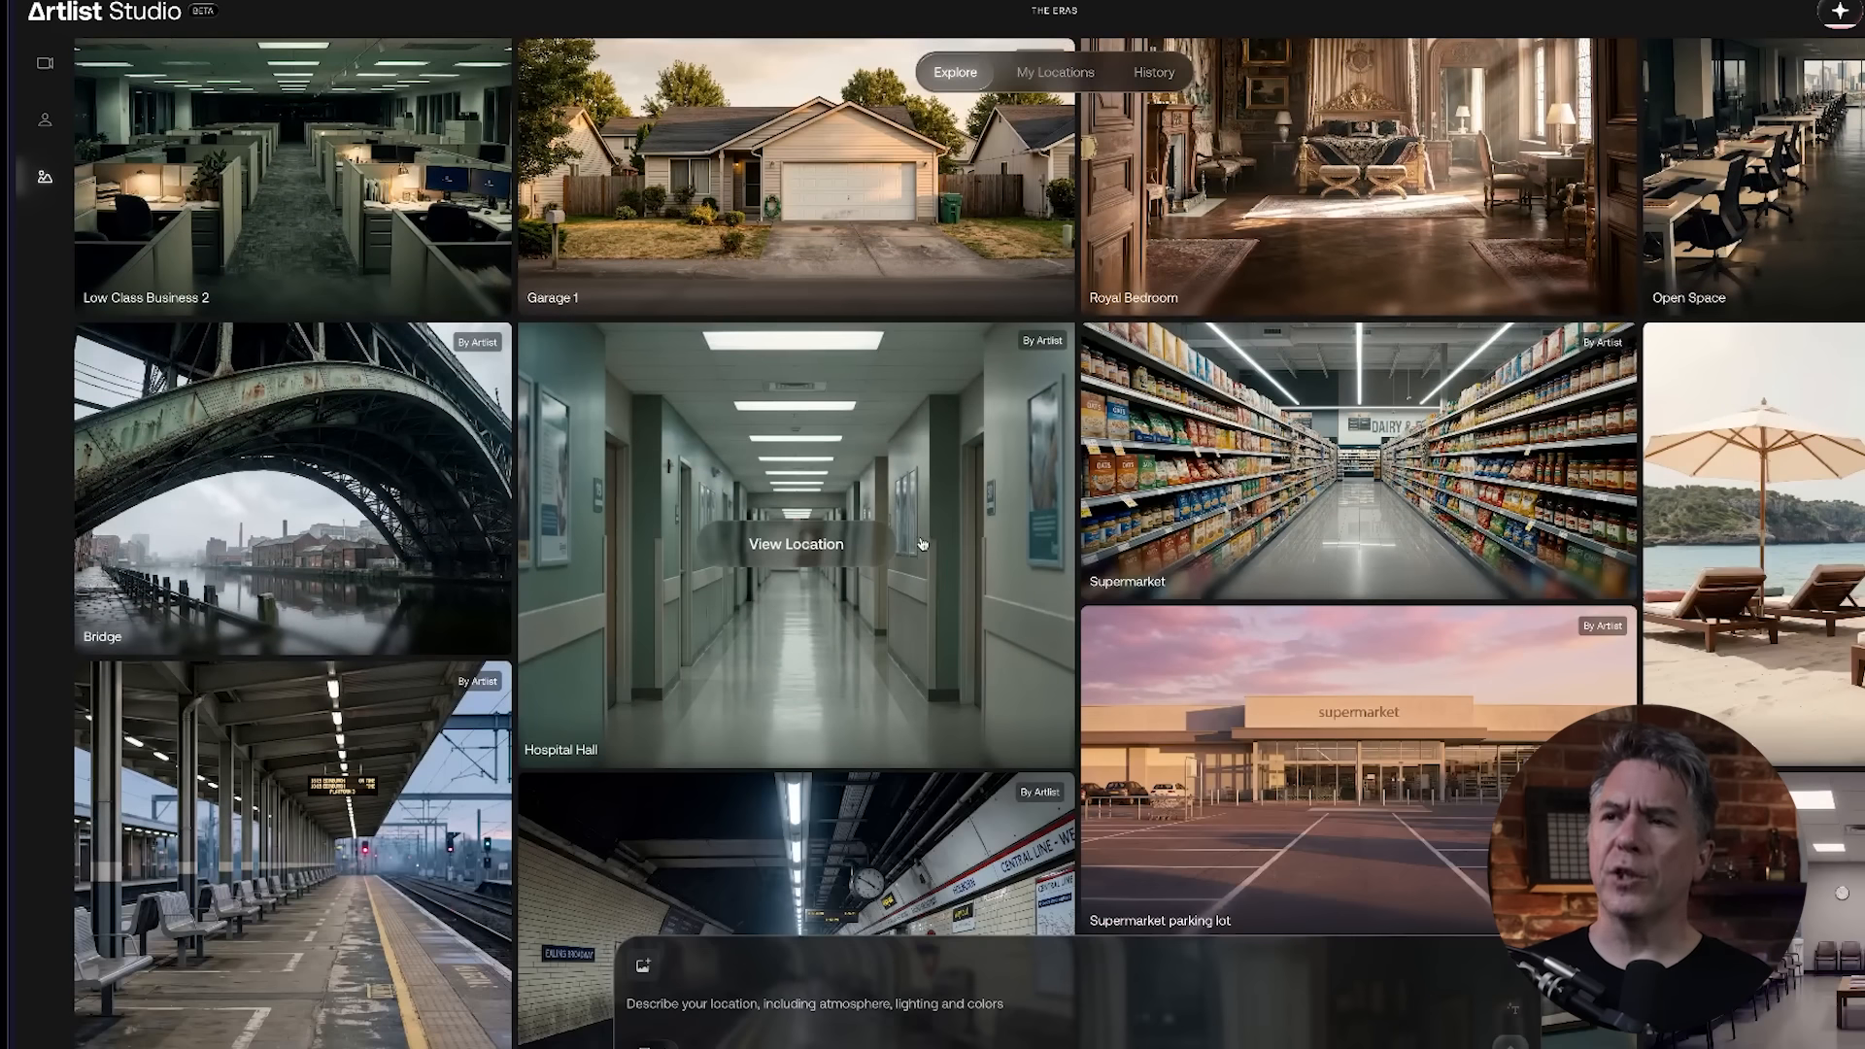
pyautogui.scroll(1, 921, 521)
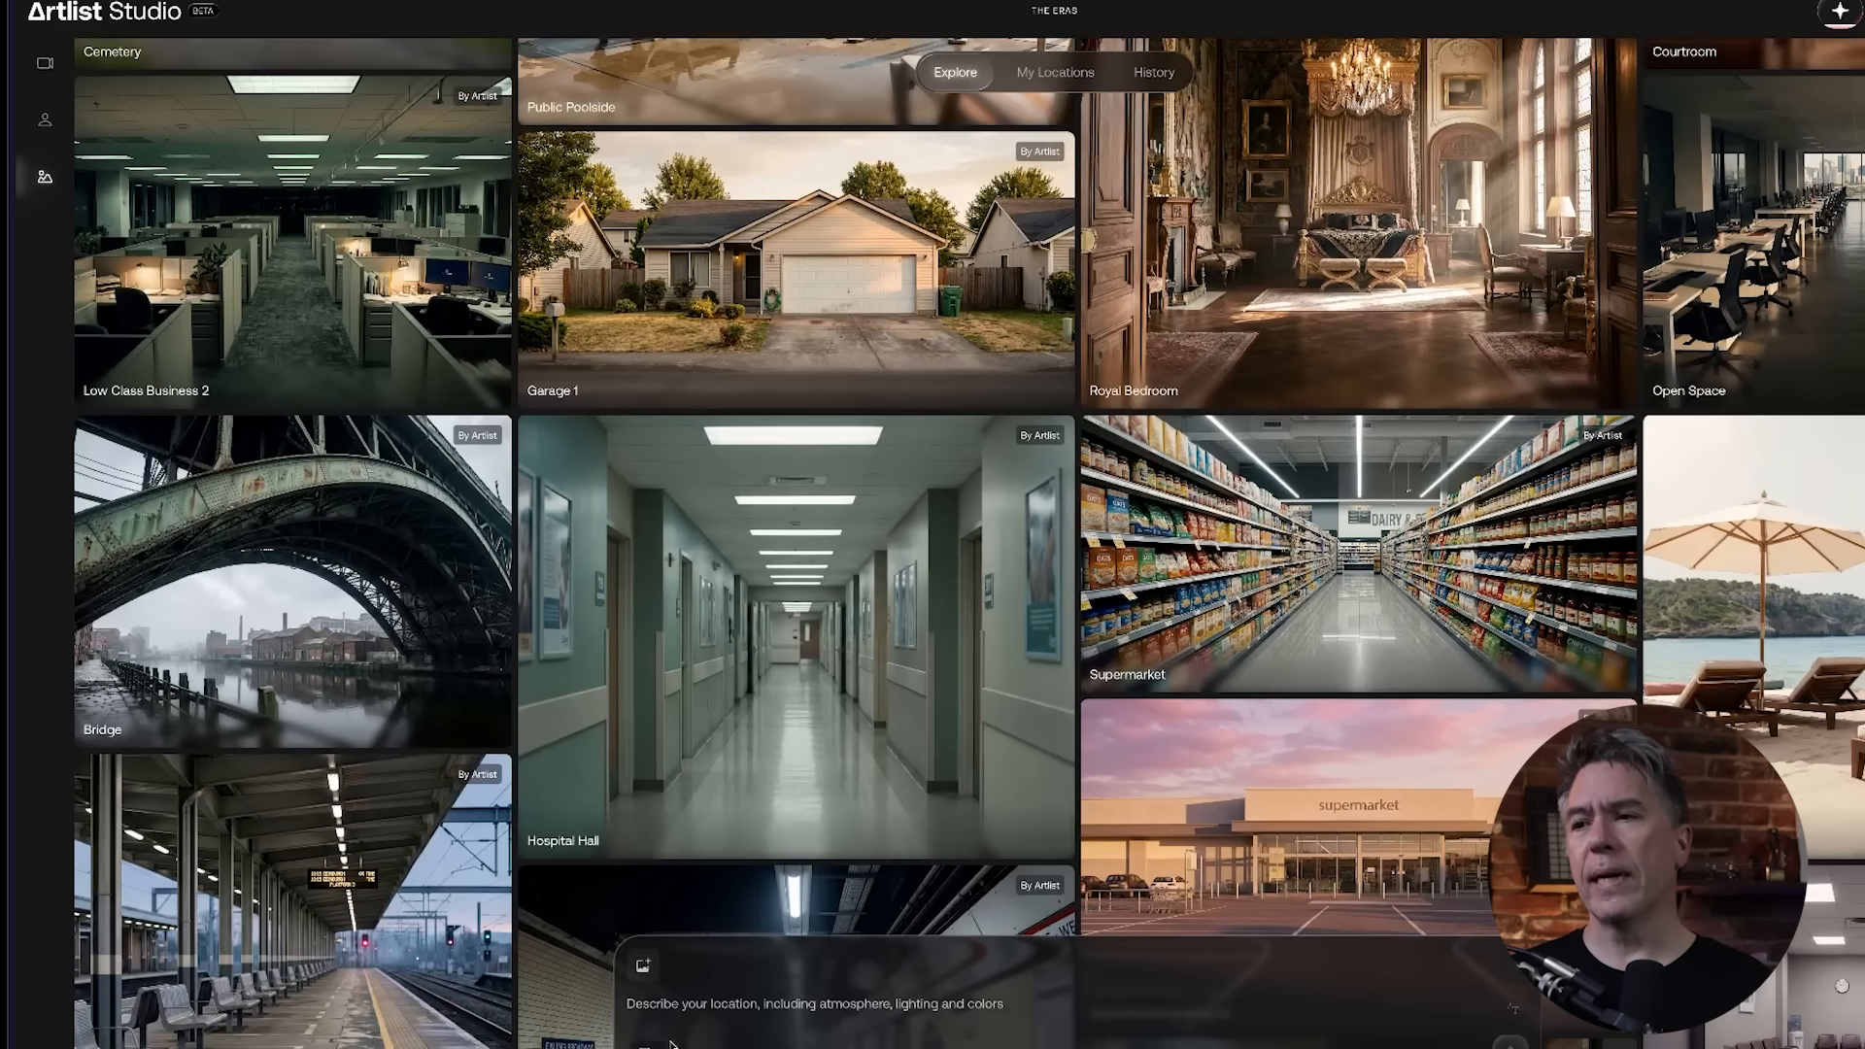
pyautogui.scroll(-7, 749, 568)
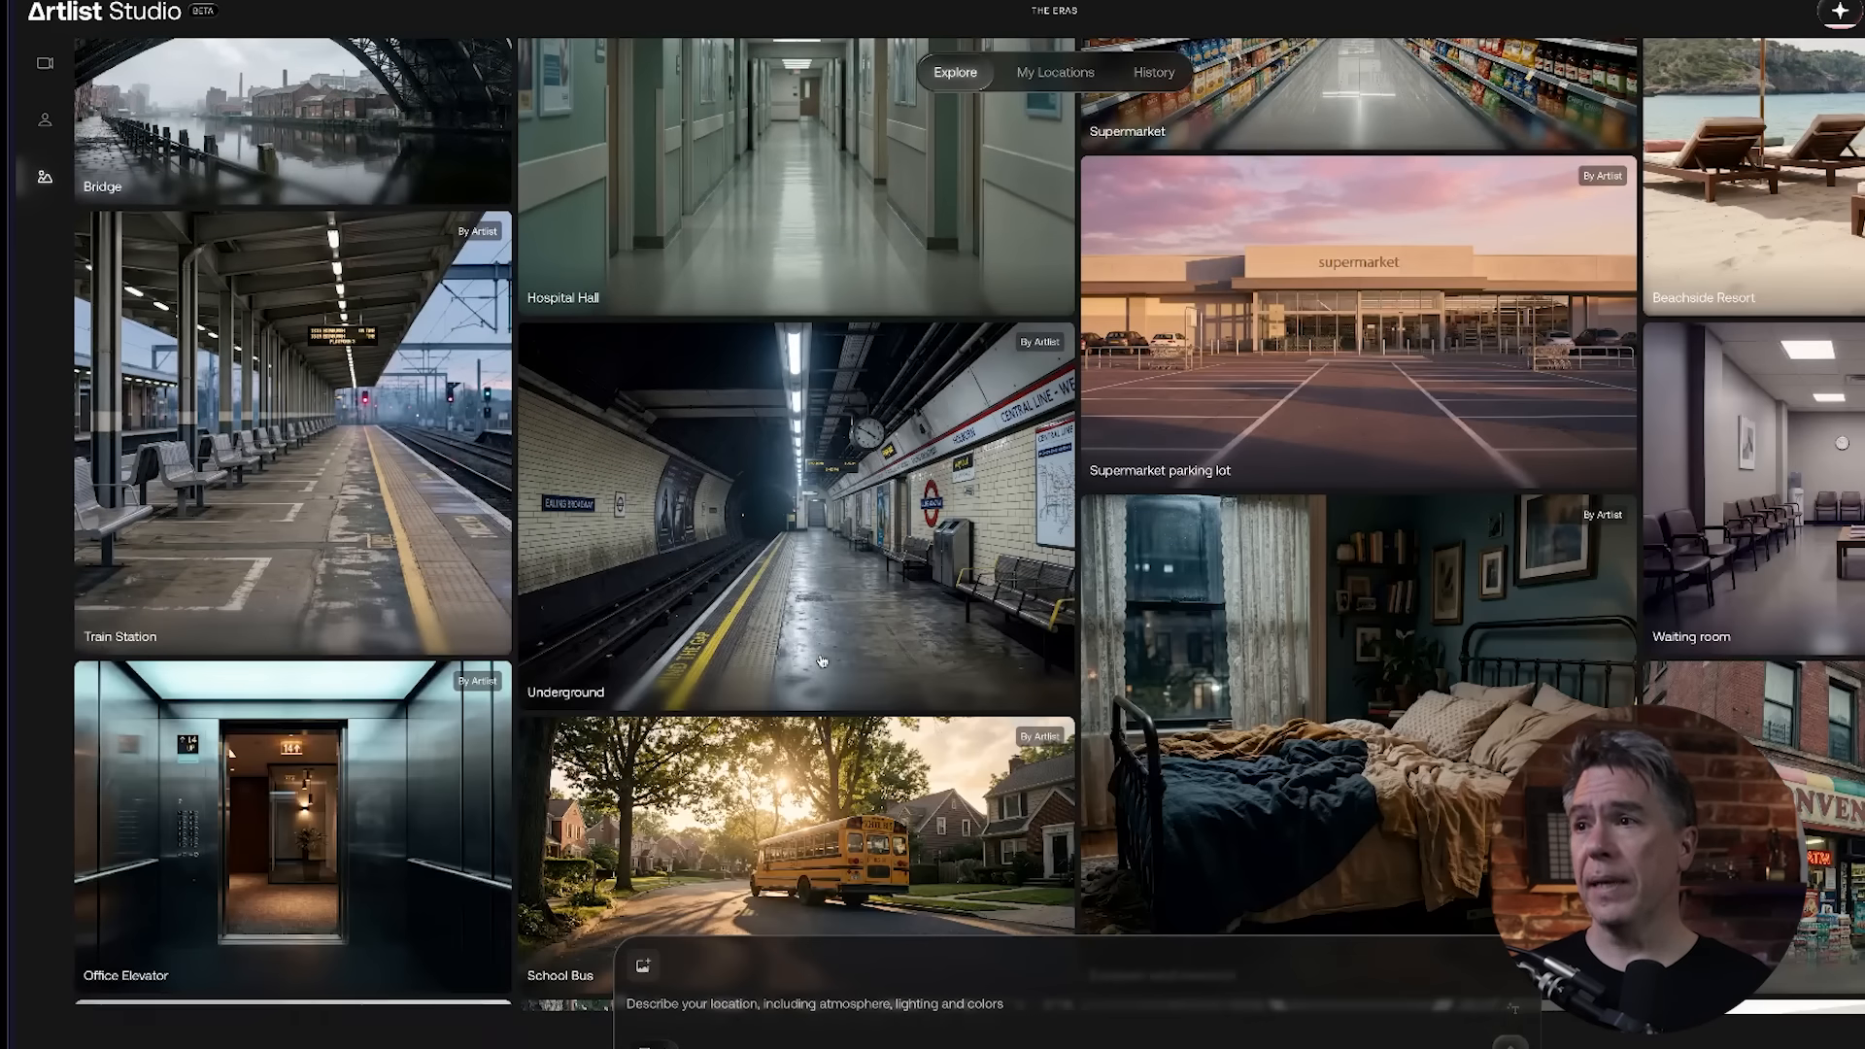
pyautogui.scroll(10, 749, 568)
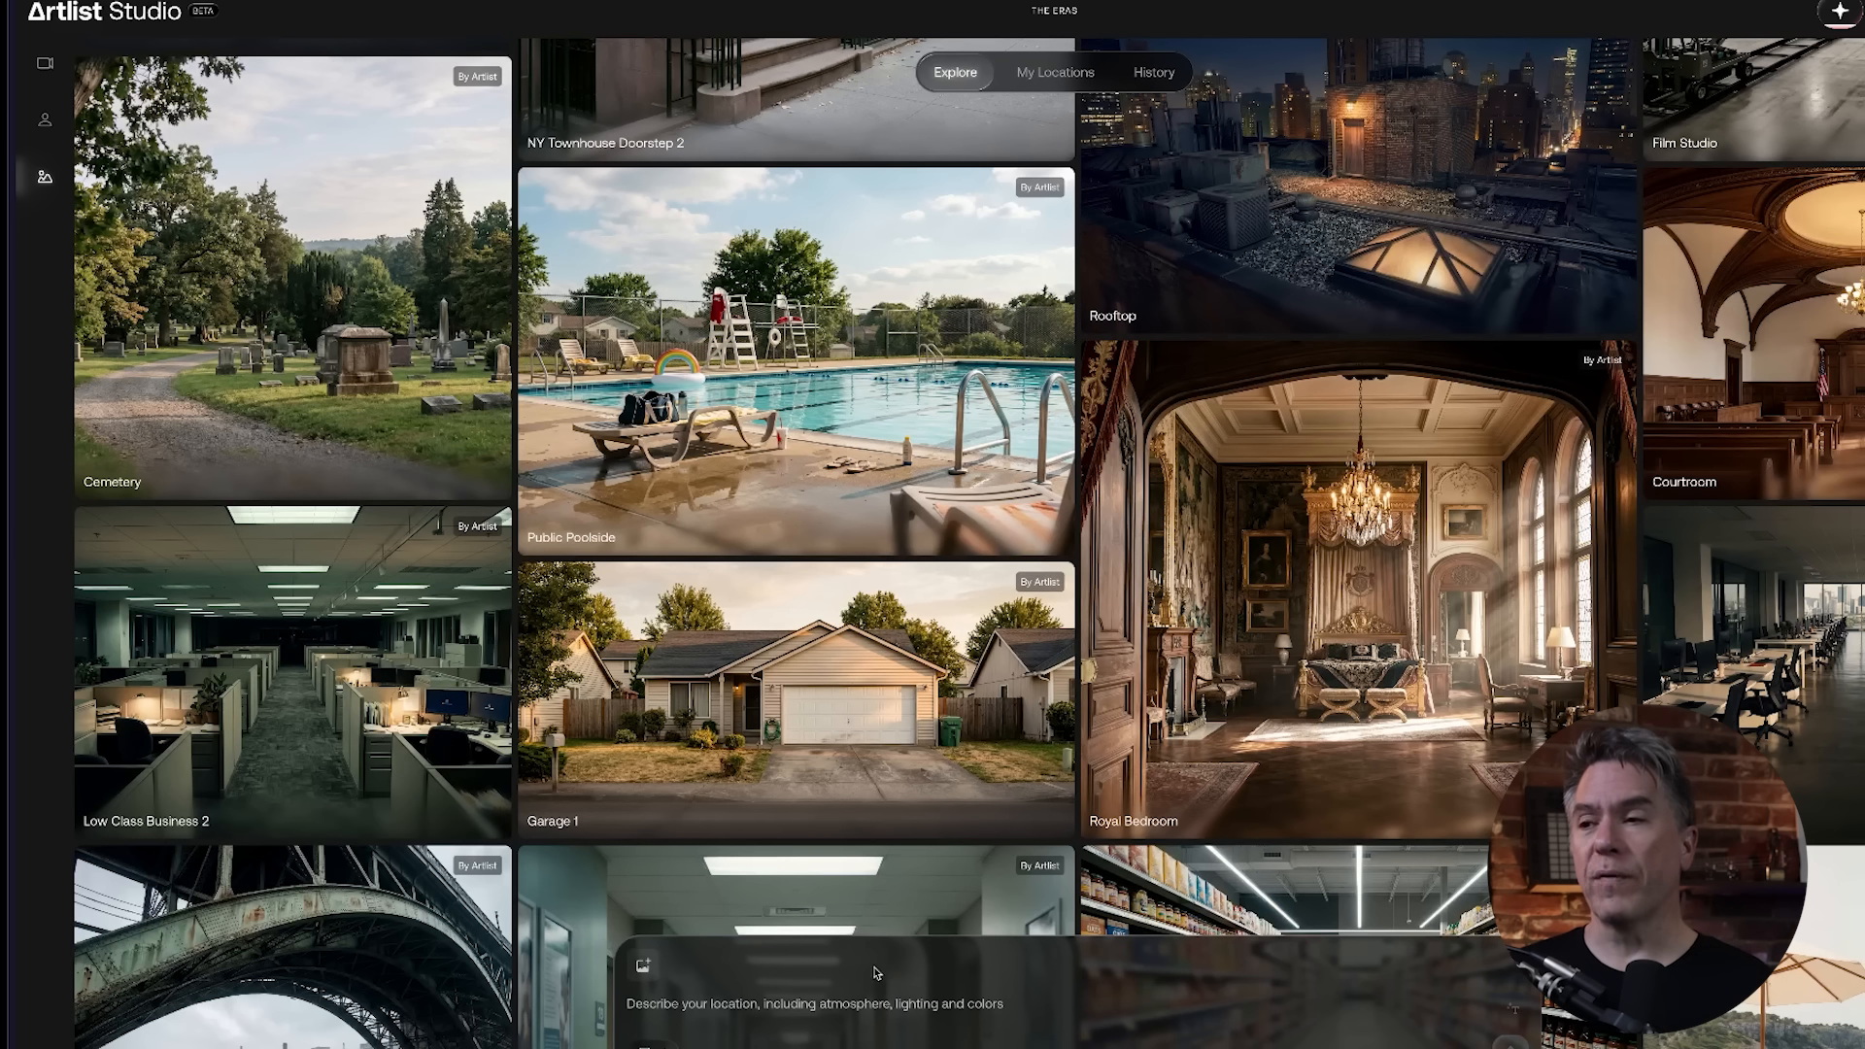
pyautogui.scroll(-1, 745, 719)
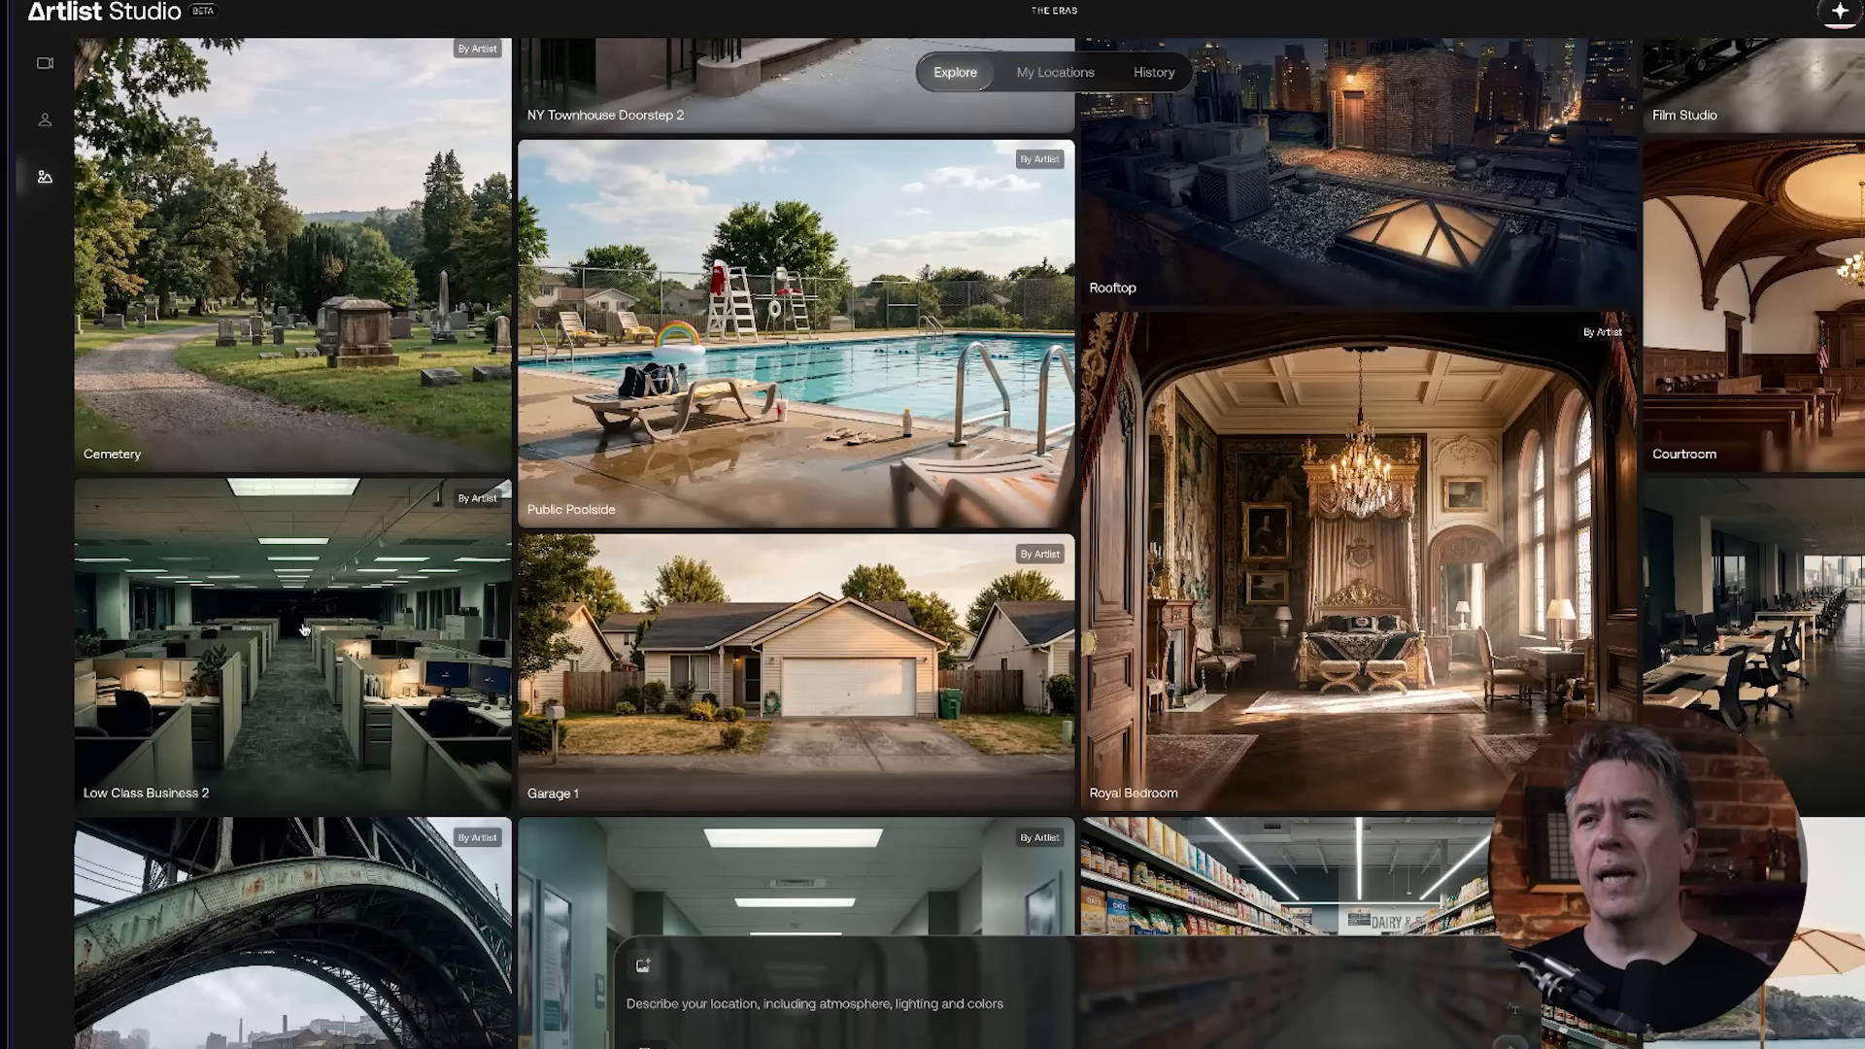
pyautogui.click(346, 637)
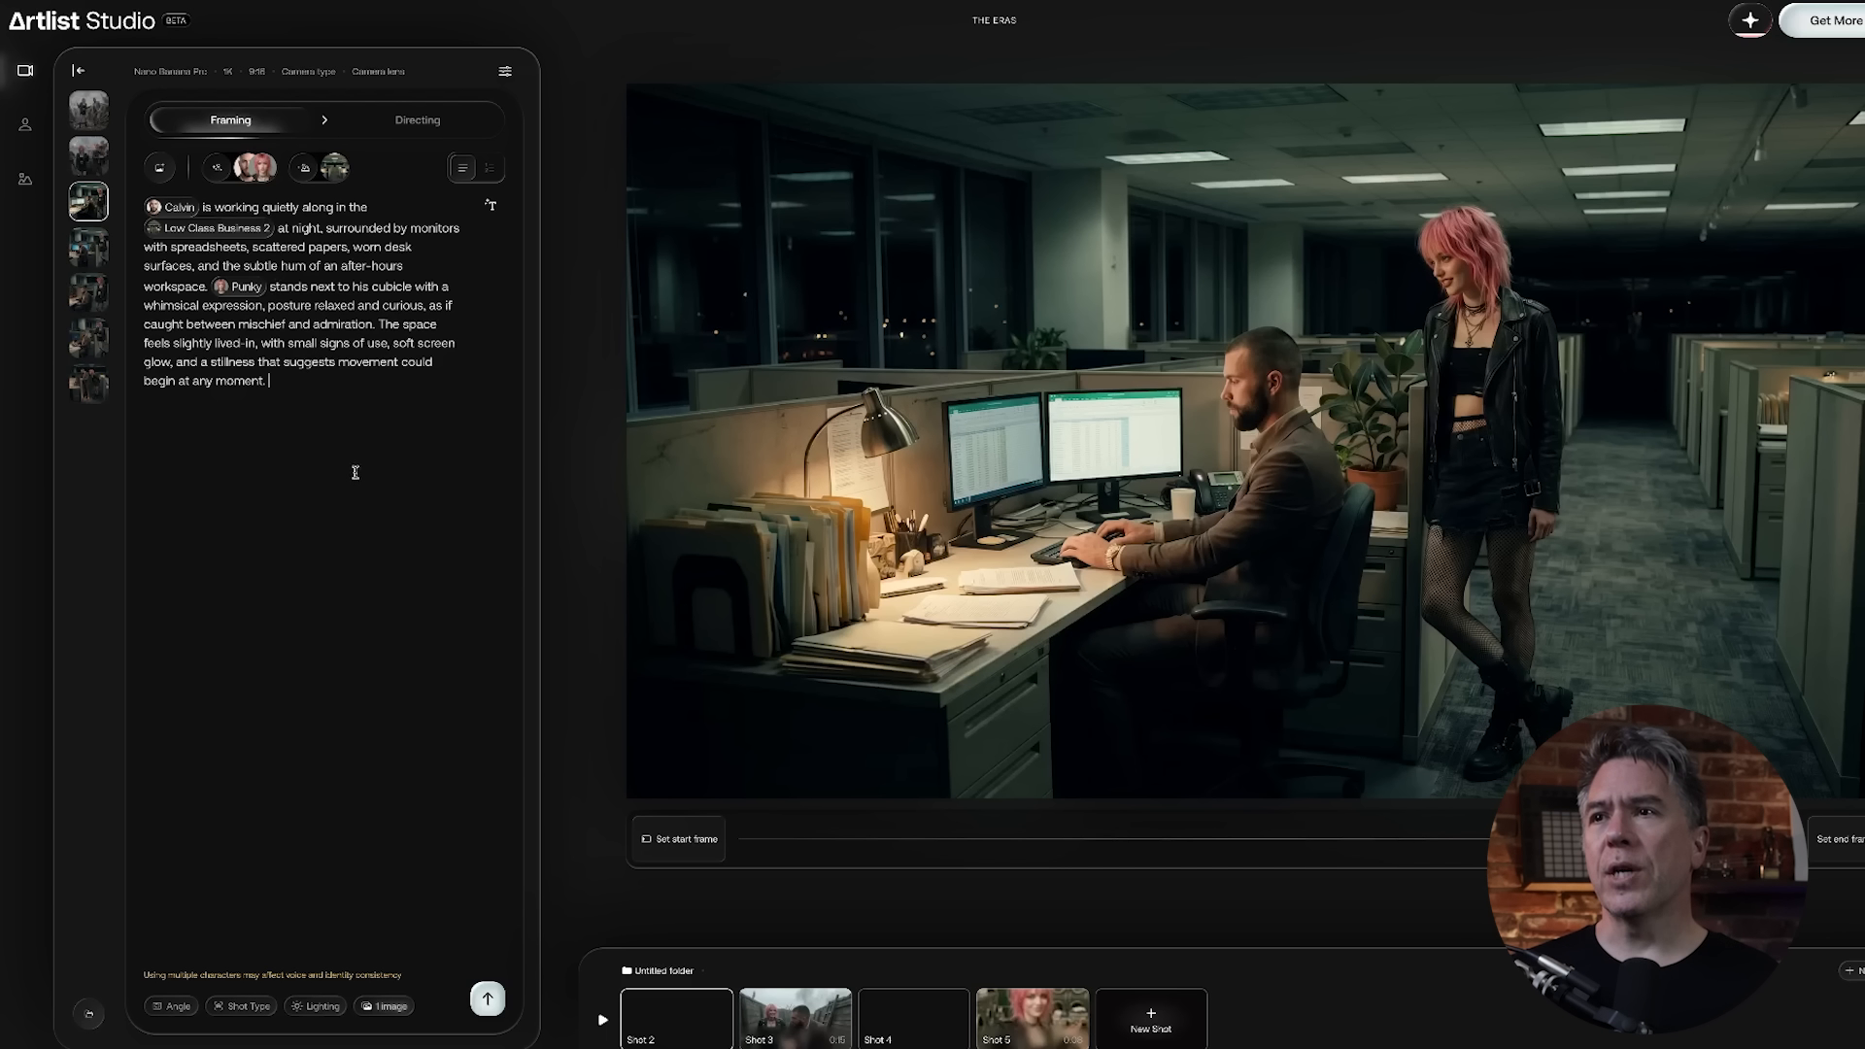
# Check which characters and locations can be referenced with @ at the end of the framing prompt
pyautogui.click(353, 411)
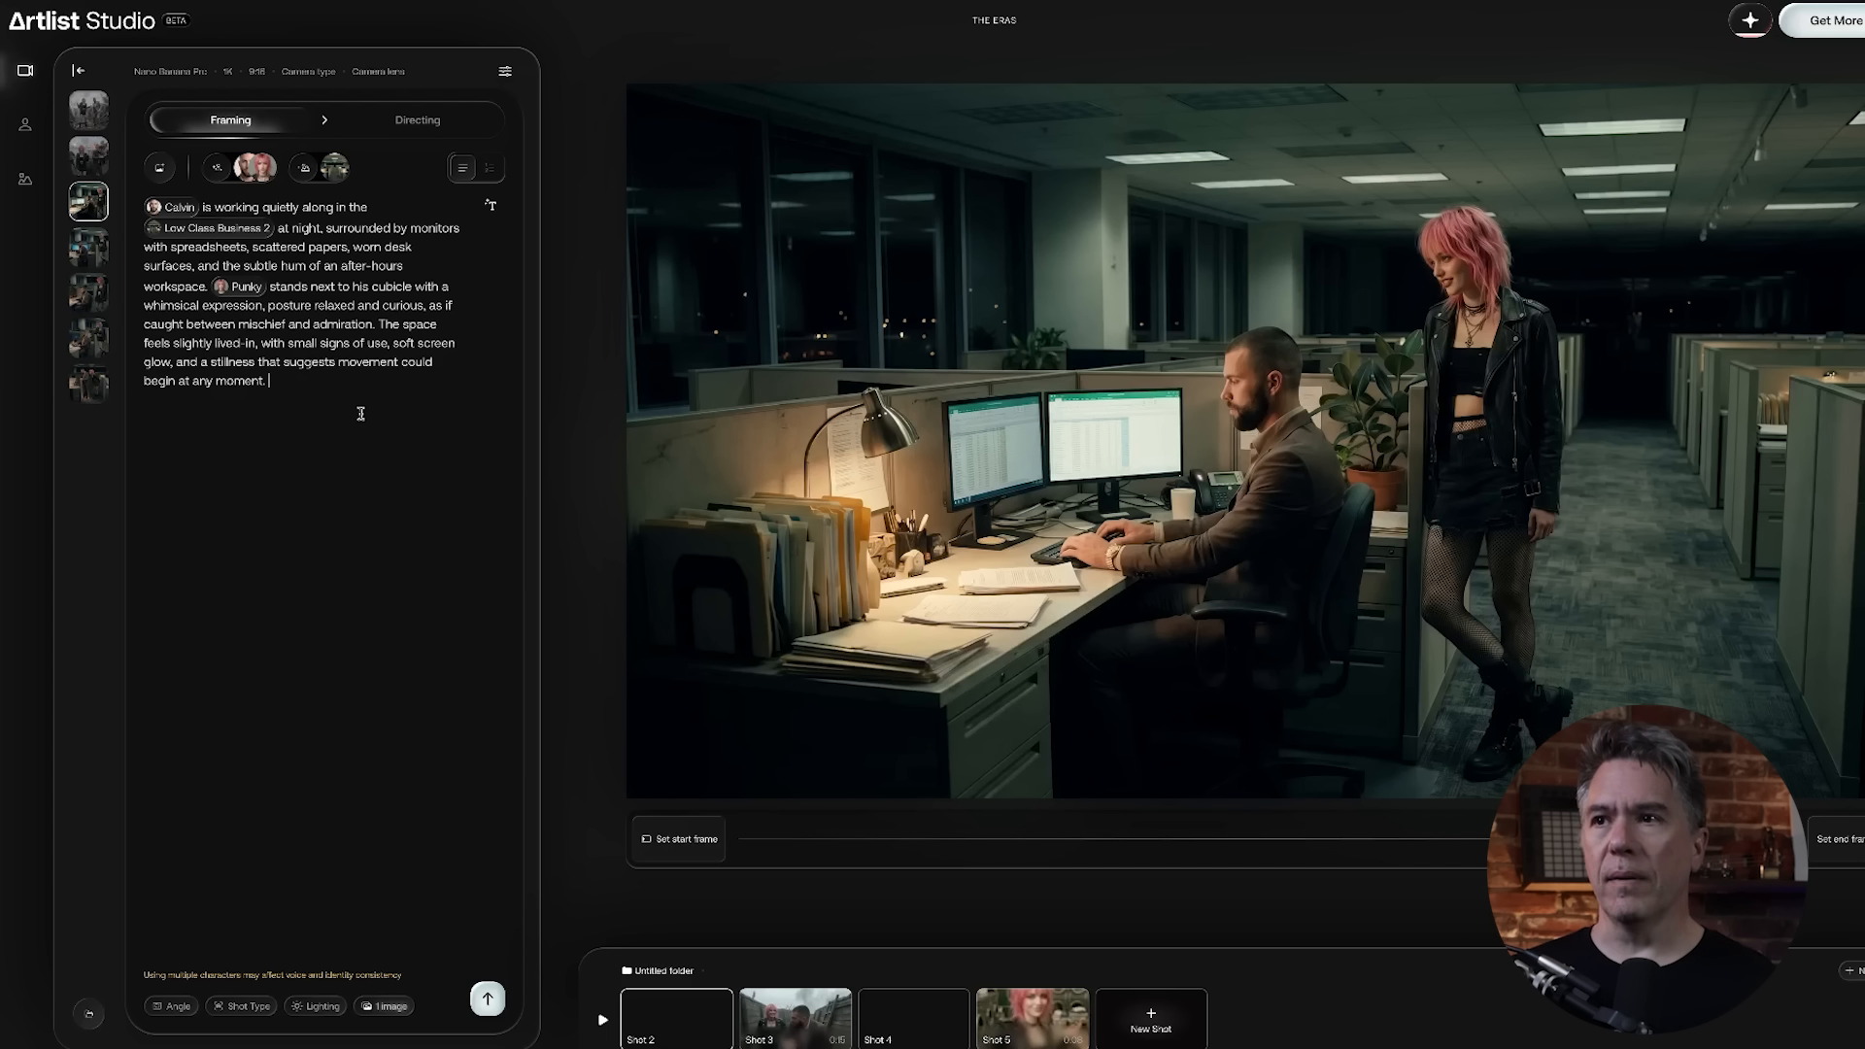
pyautogui.write('@')
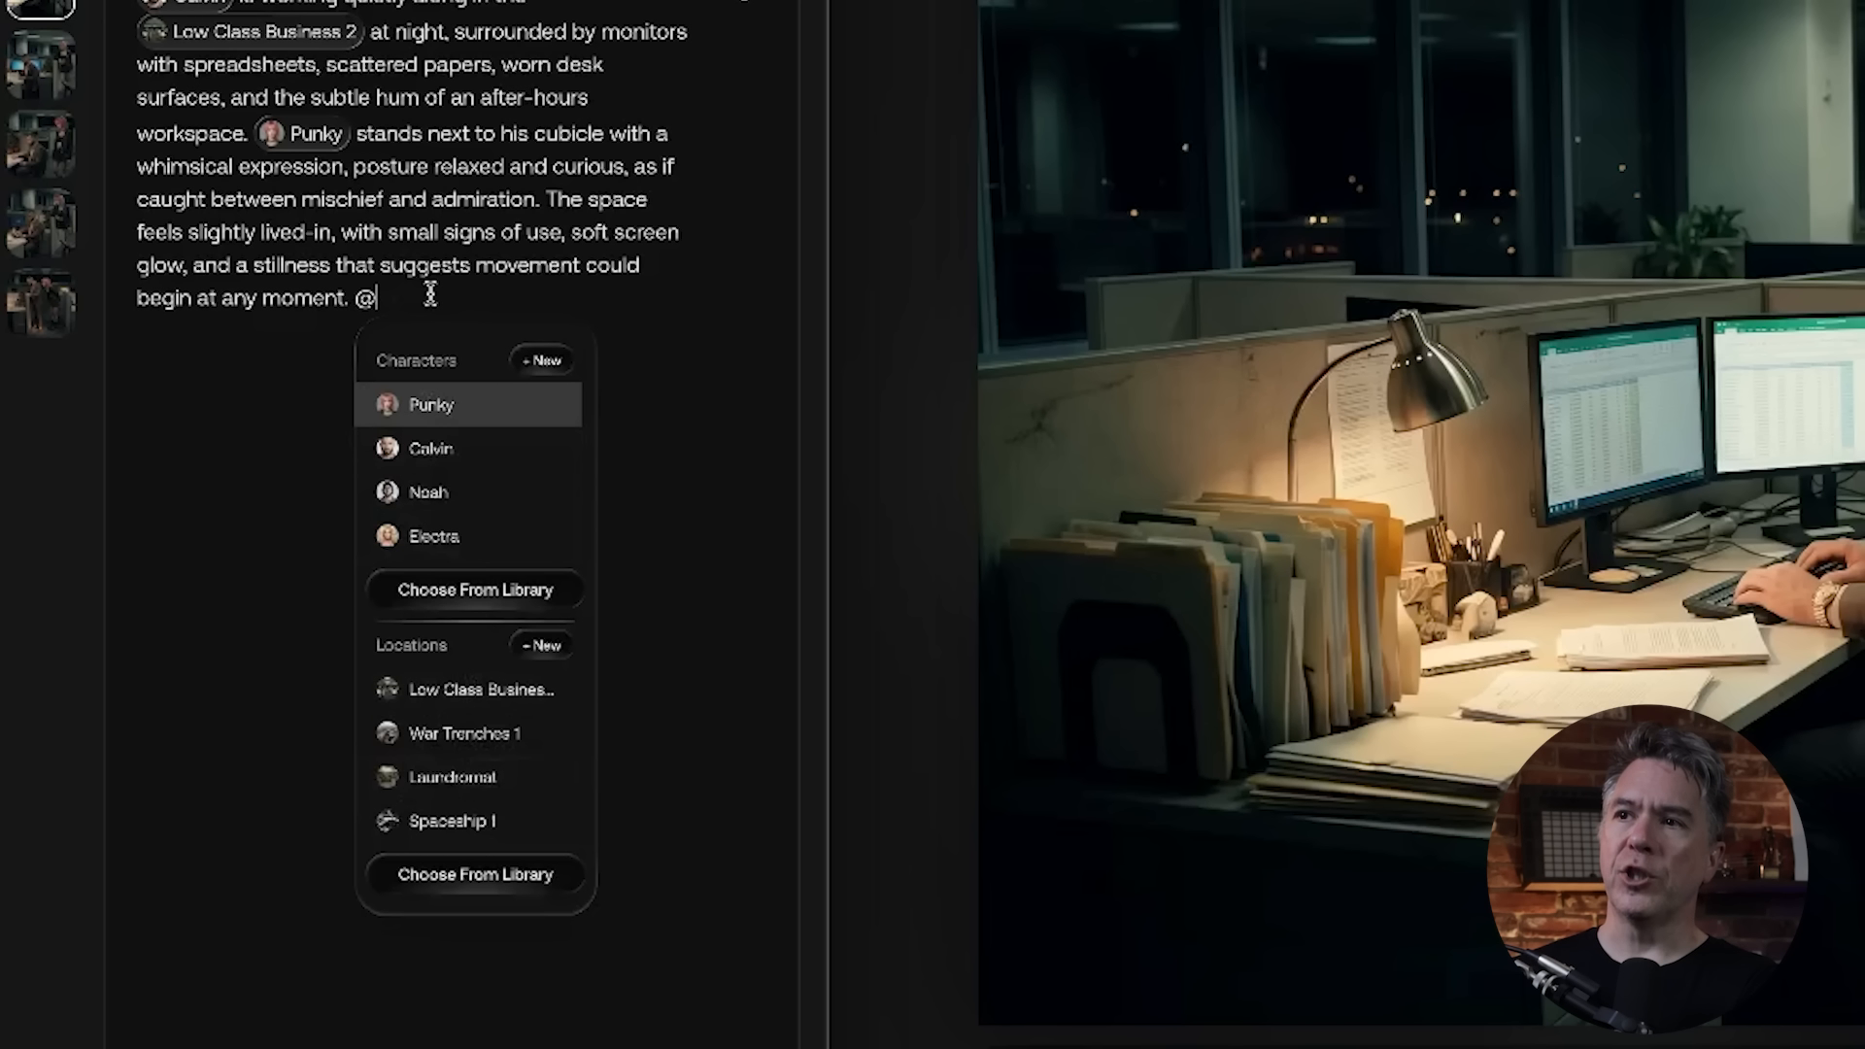
pyautogui.press('BackSpace')
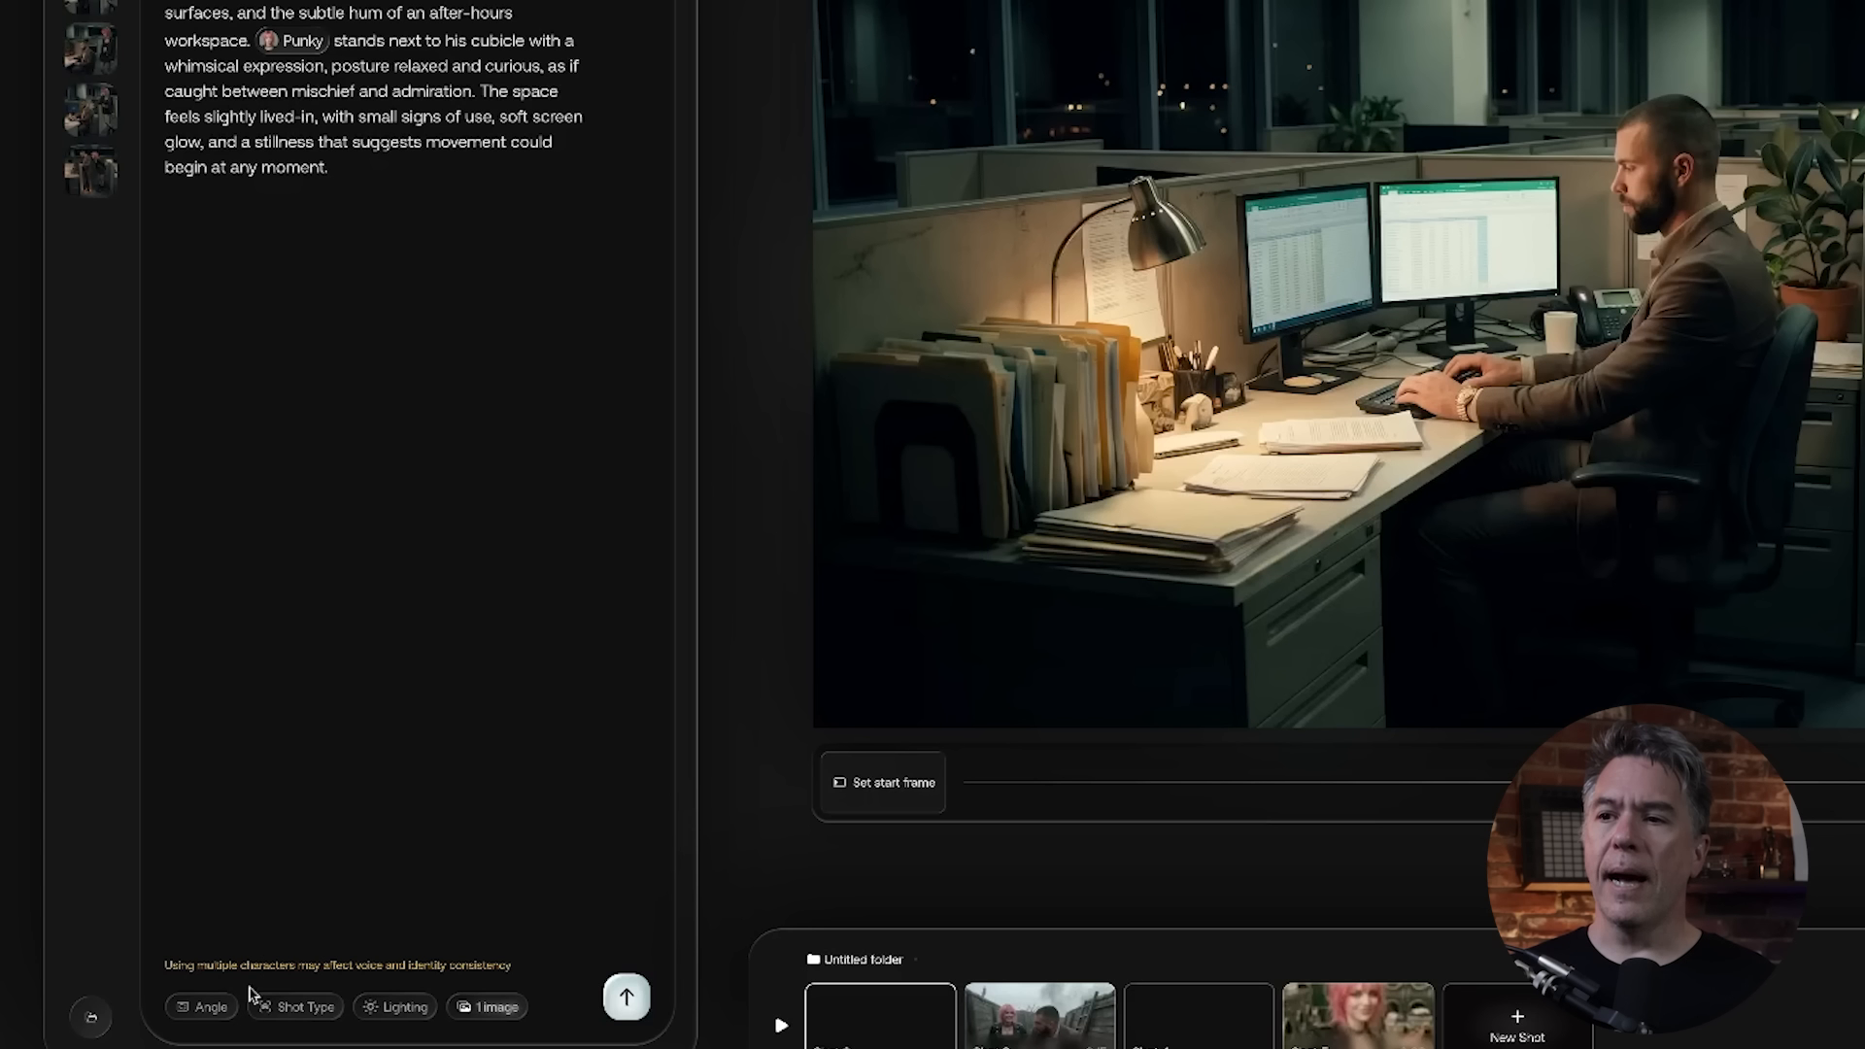
# Examine the angle, shot type and lighting options available for the office frame
pyautogui.click(212, 1008)
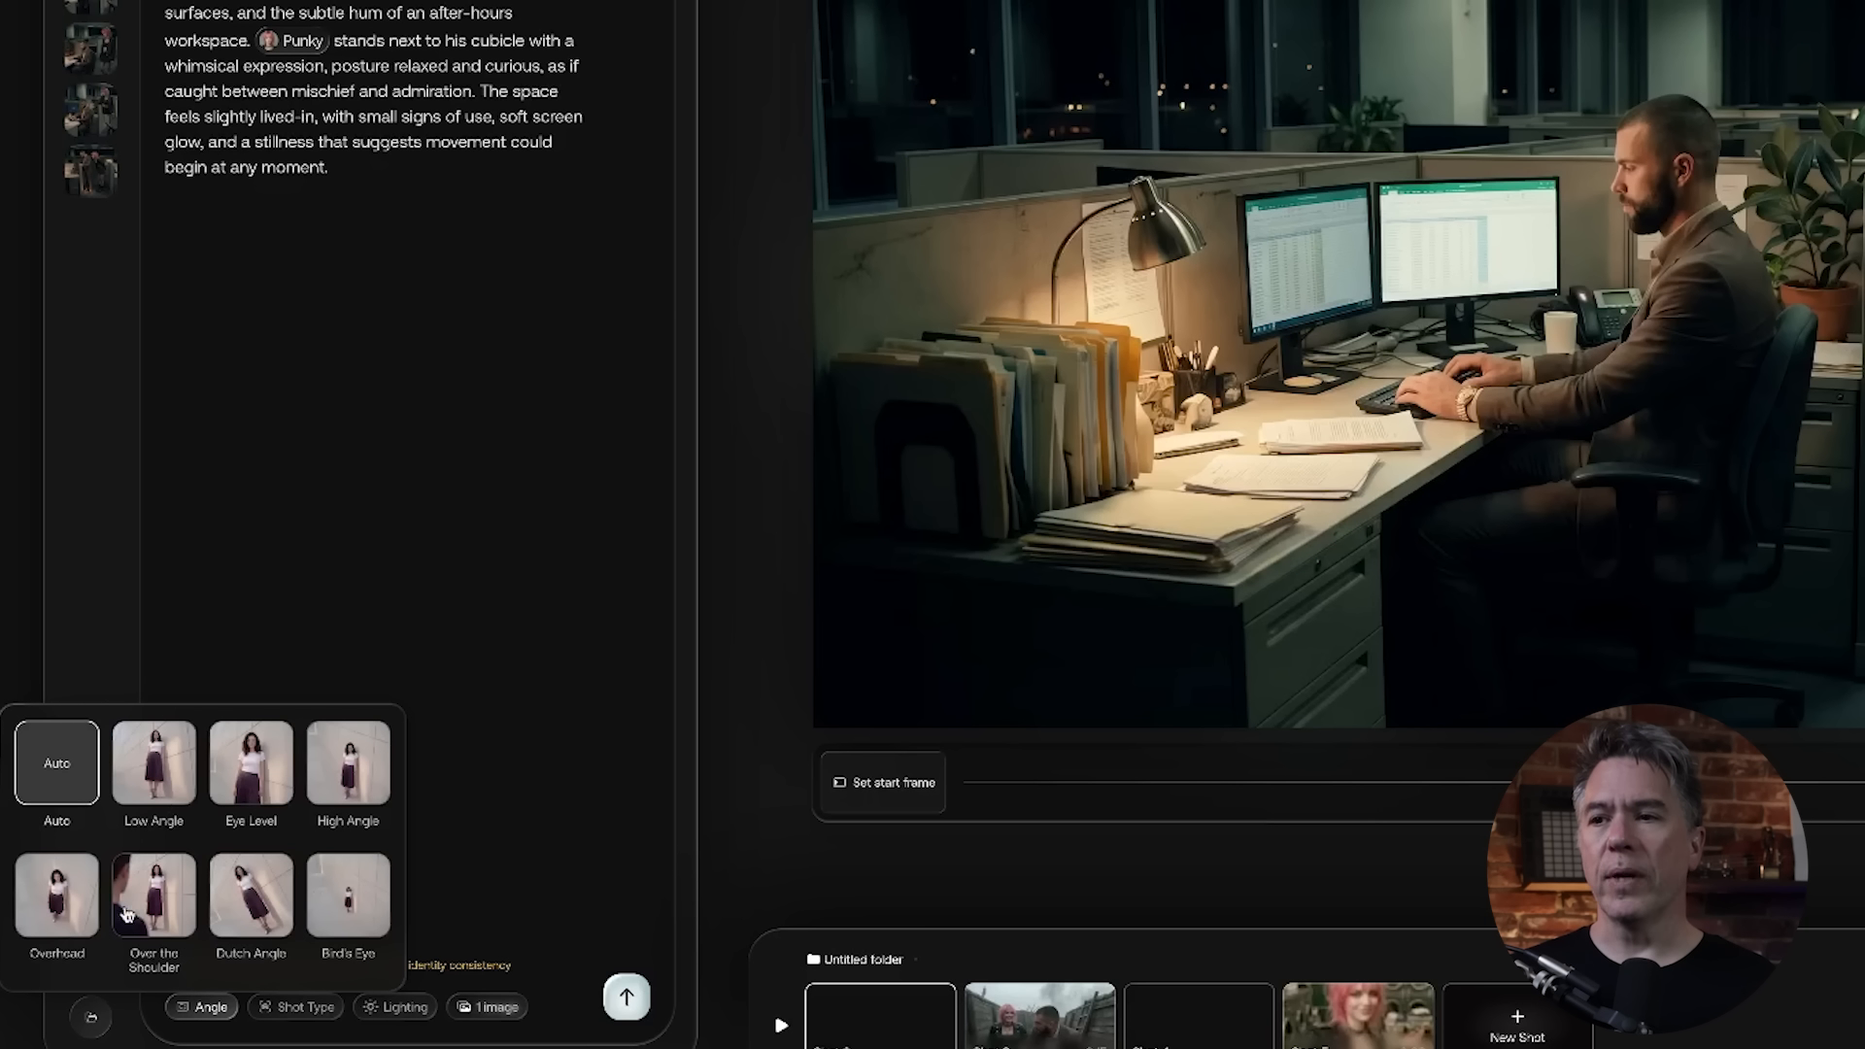
pyautogui.click(309, 1020)
pyautogui.click(309, 1018)
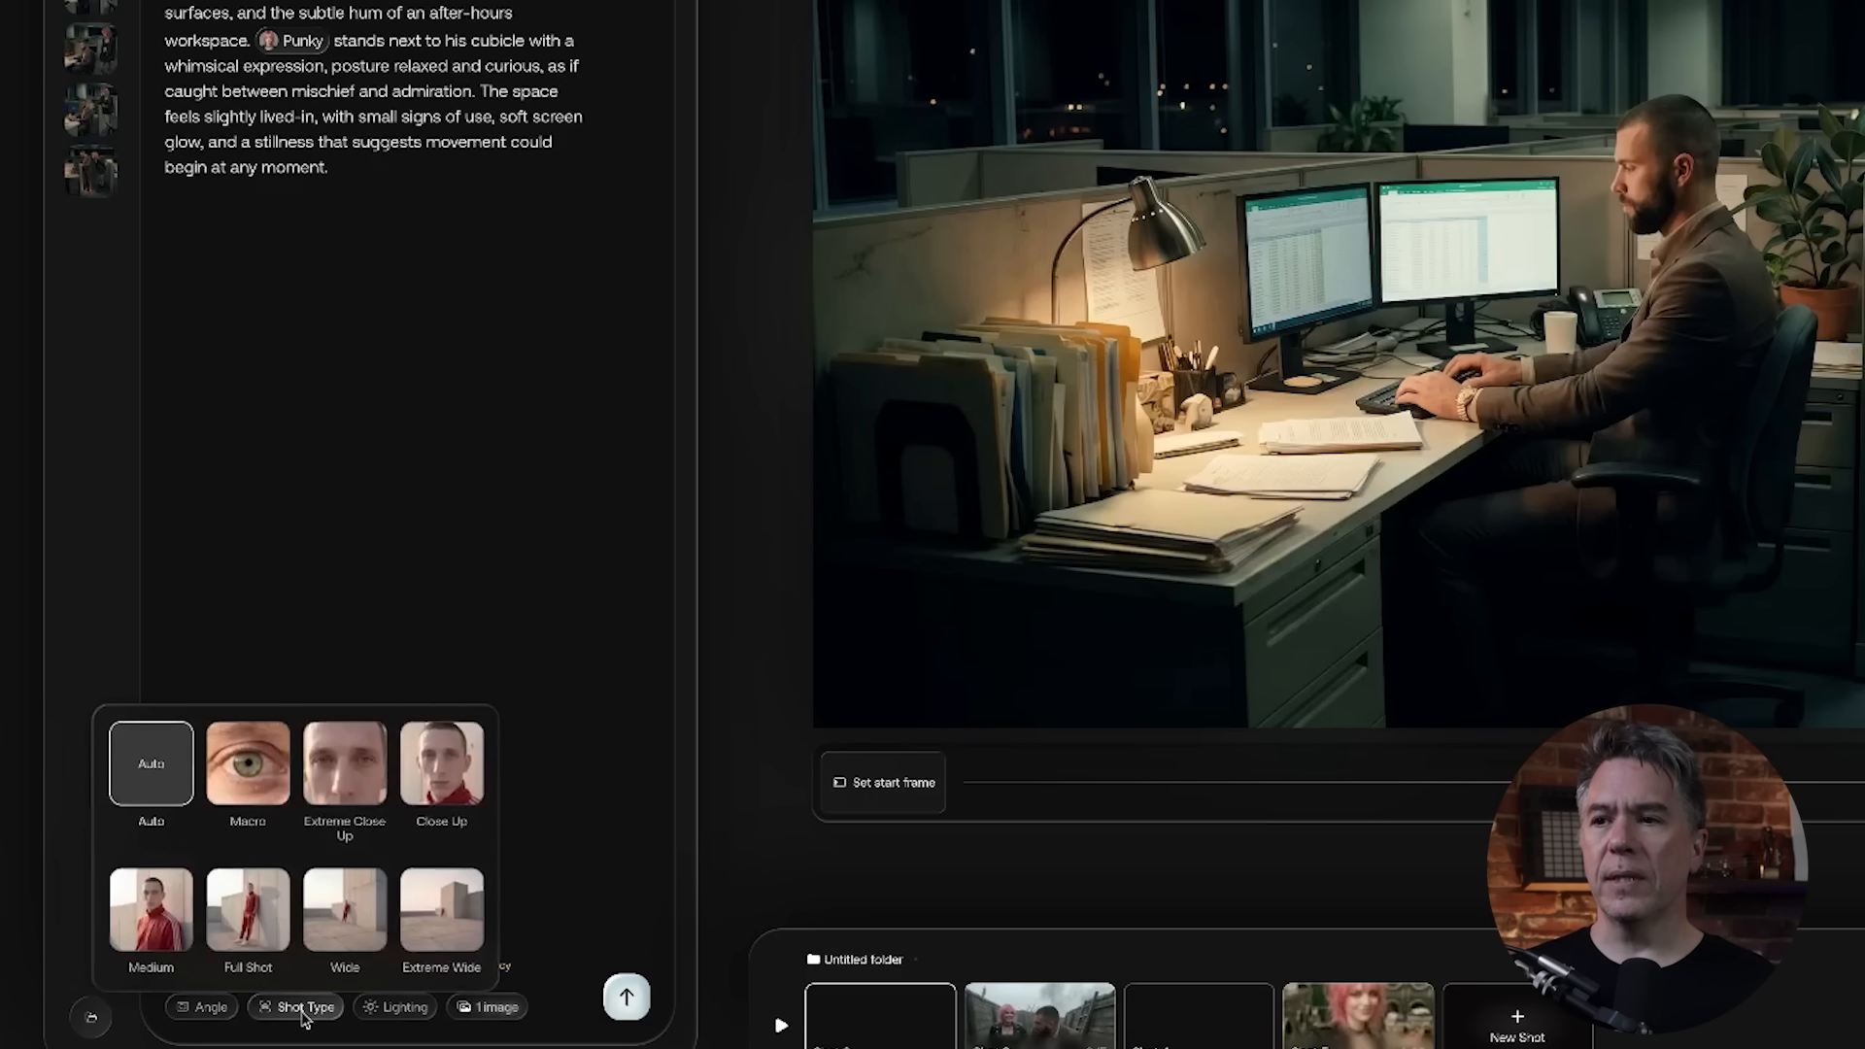
pyautogui.click(404, 1017)
pyautogui.click(406, 1018)
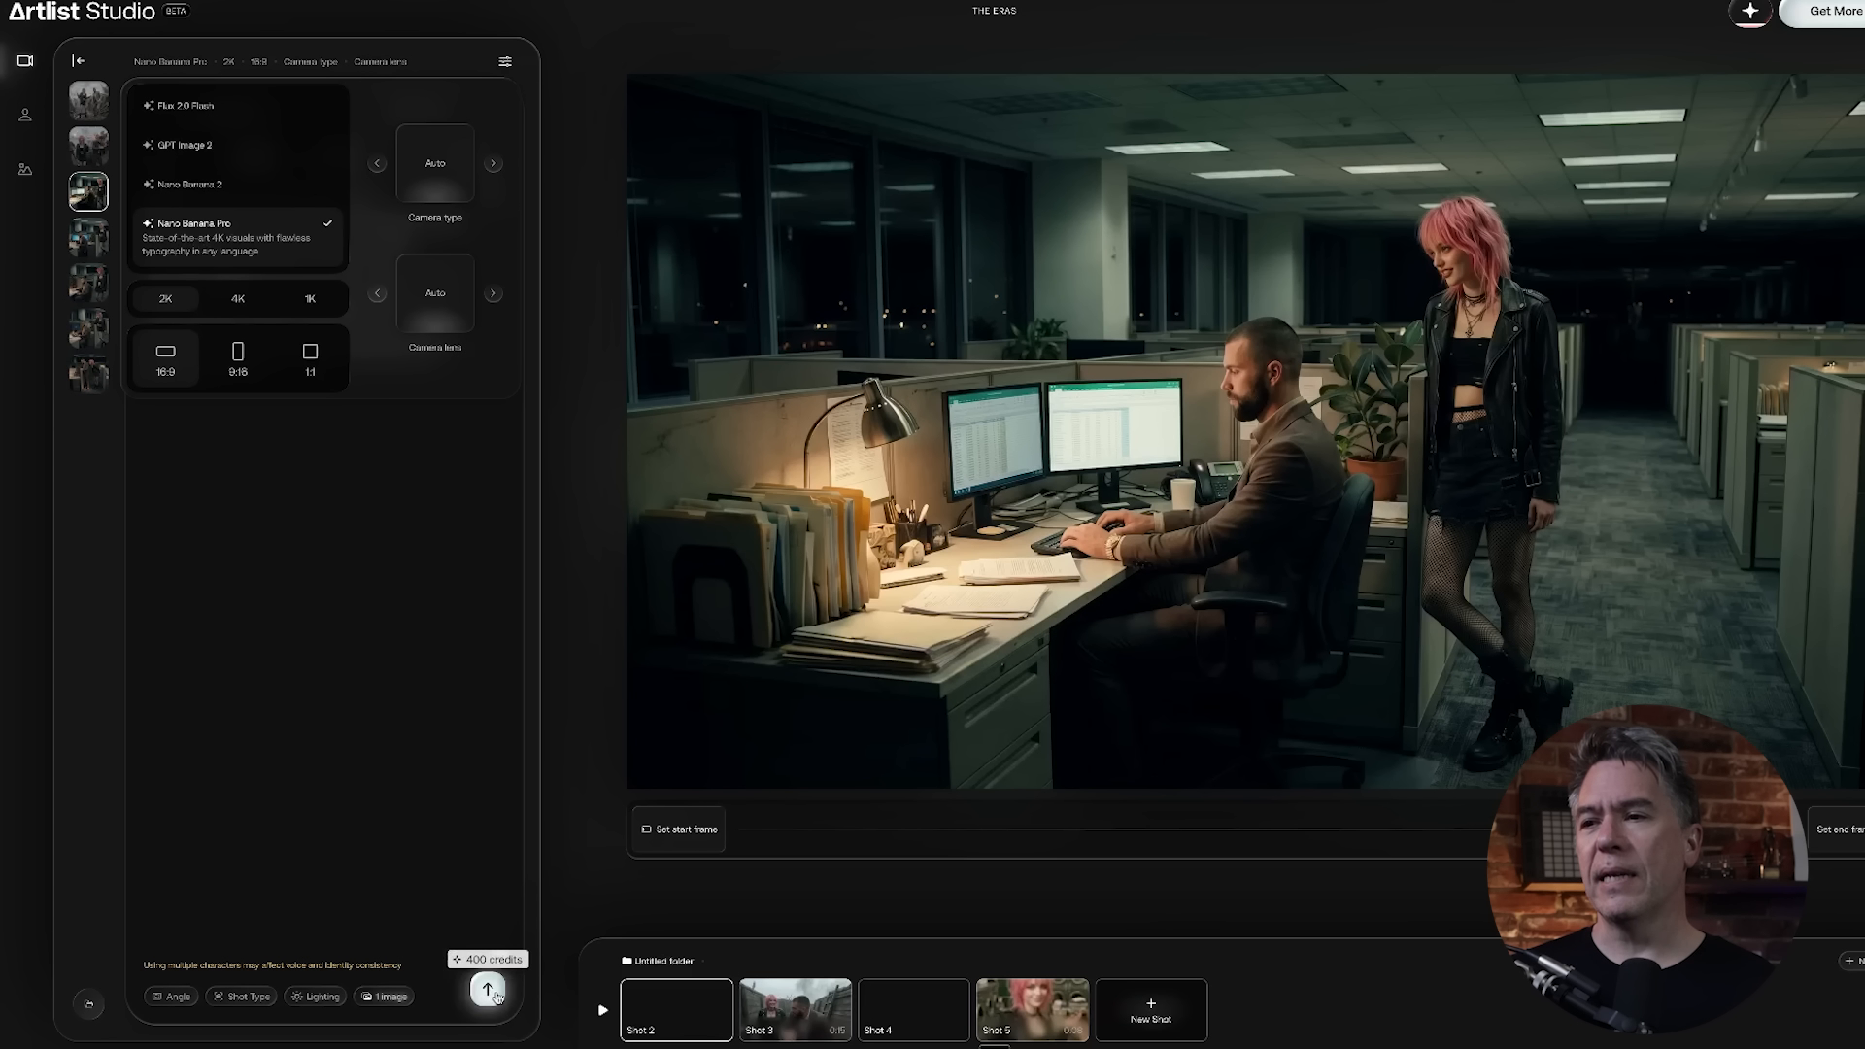
# Try Nano Banana 2 as the frame's image model, and switch the model to GPT Image 2
pyautogui.click(190, 184)
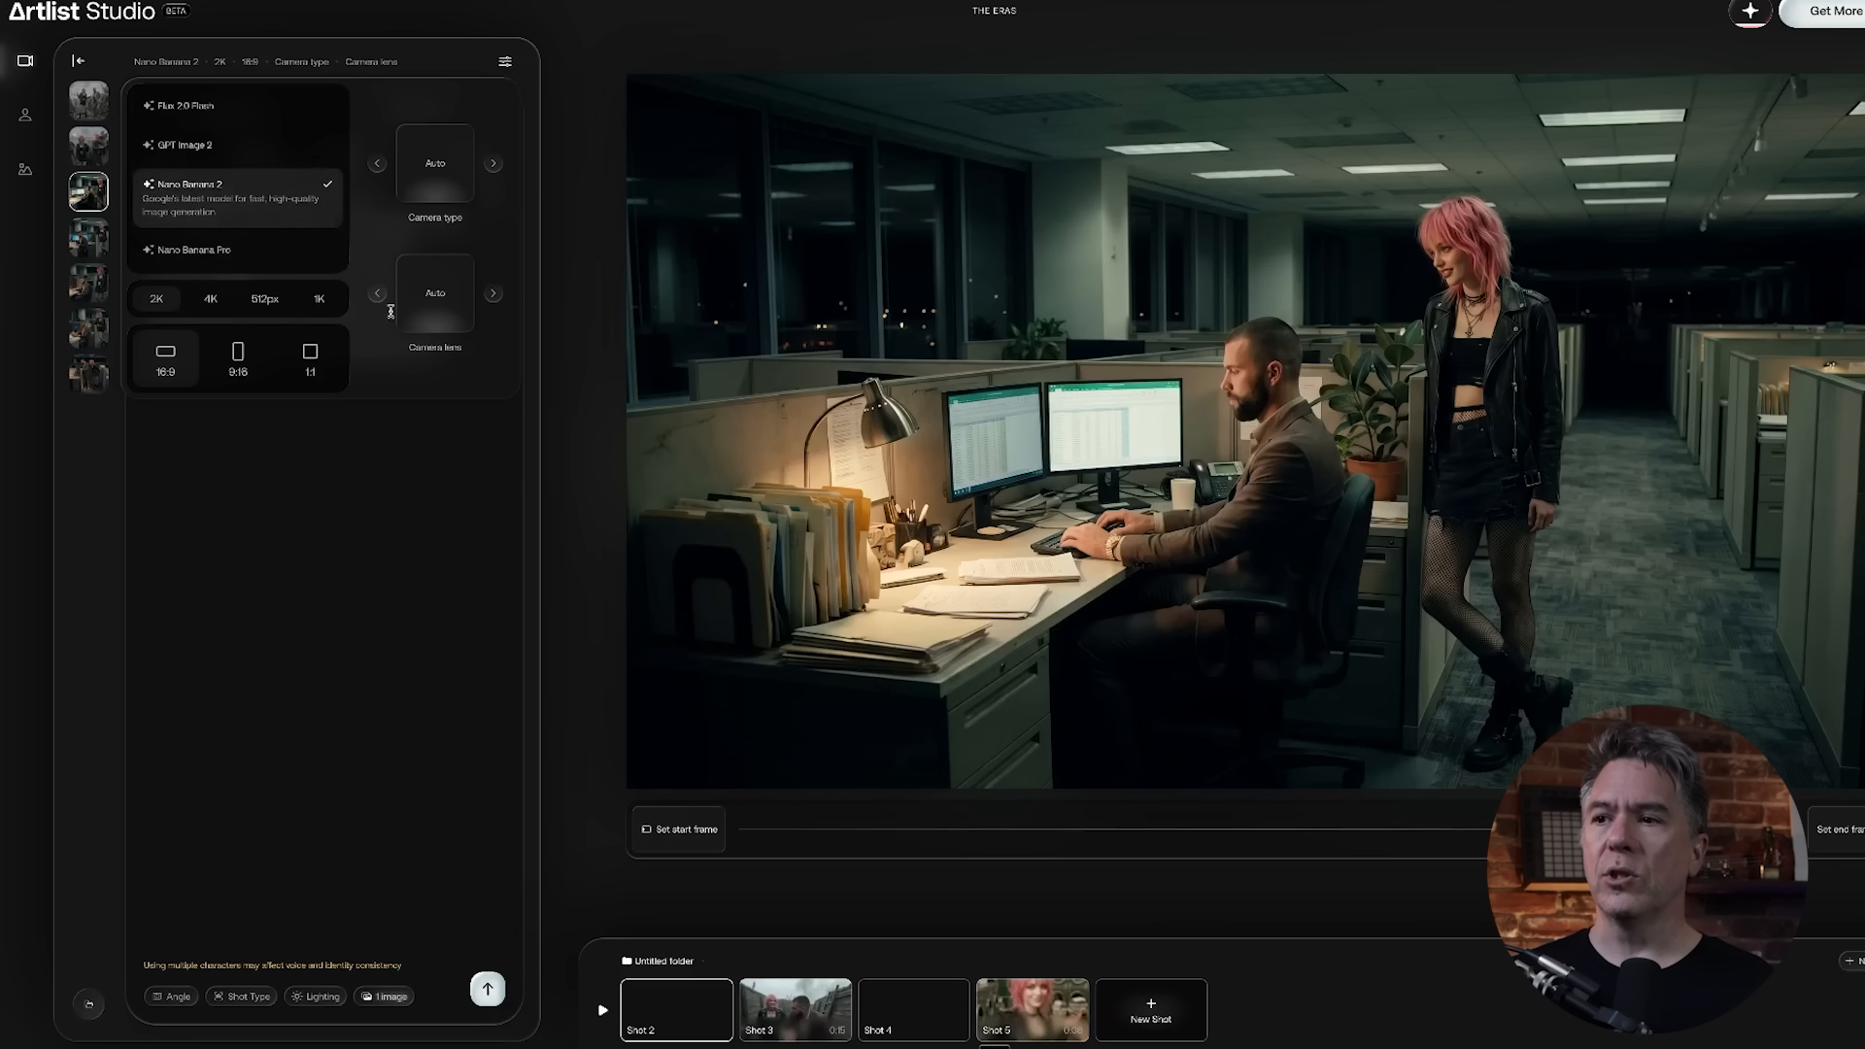
pyautogui.click(185, 145)
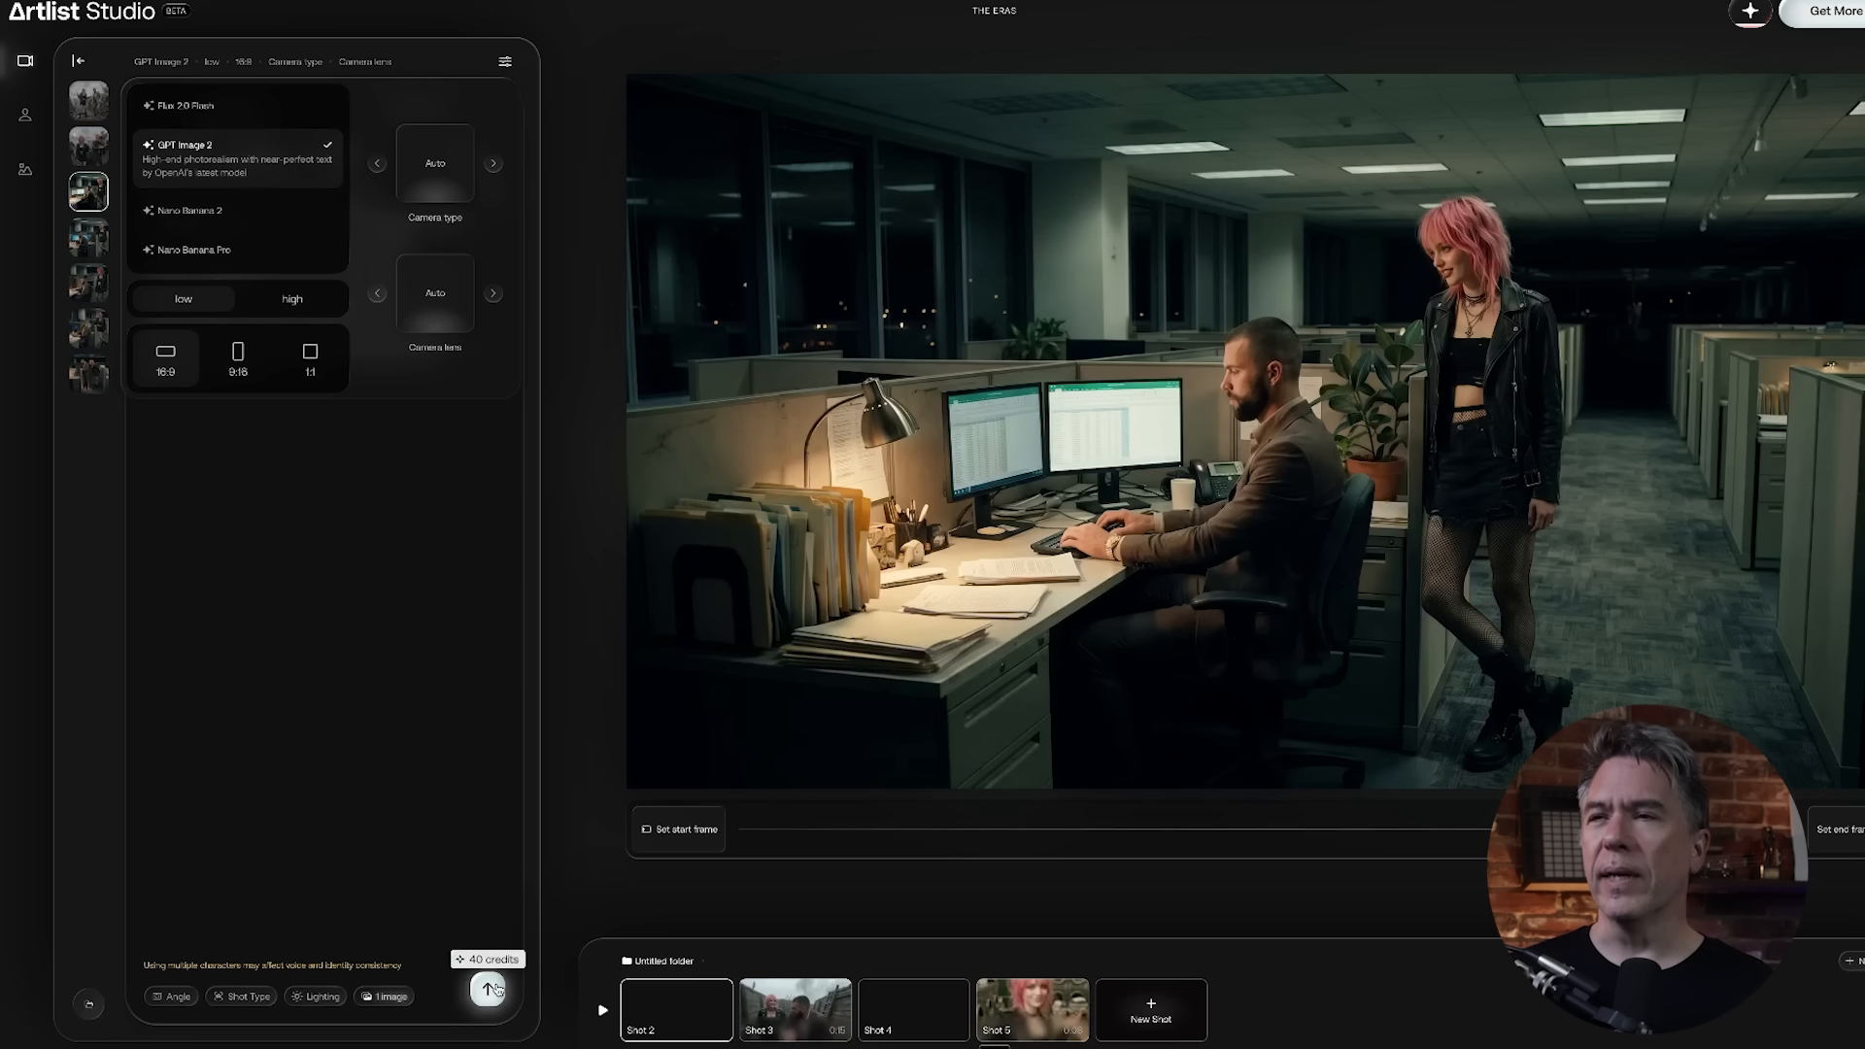
# Try Flux 2.0 Flash as the frame's image model, and settle on Nano Banana Pro at 1K resolution
pyautogui.click(192, 105)
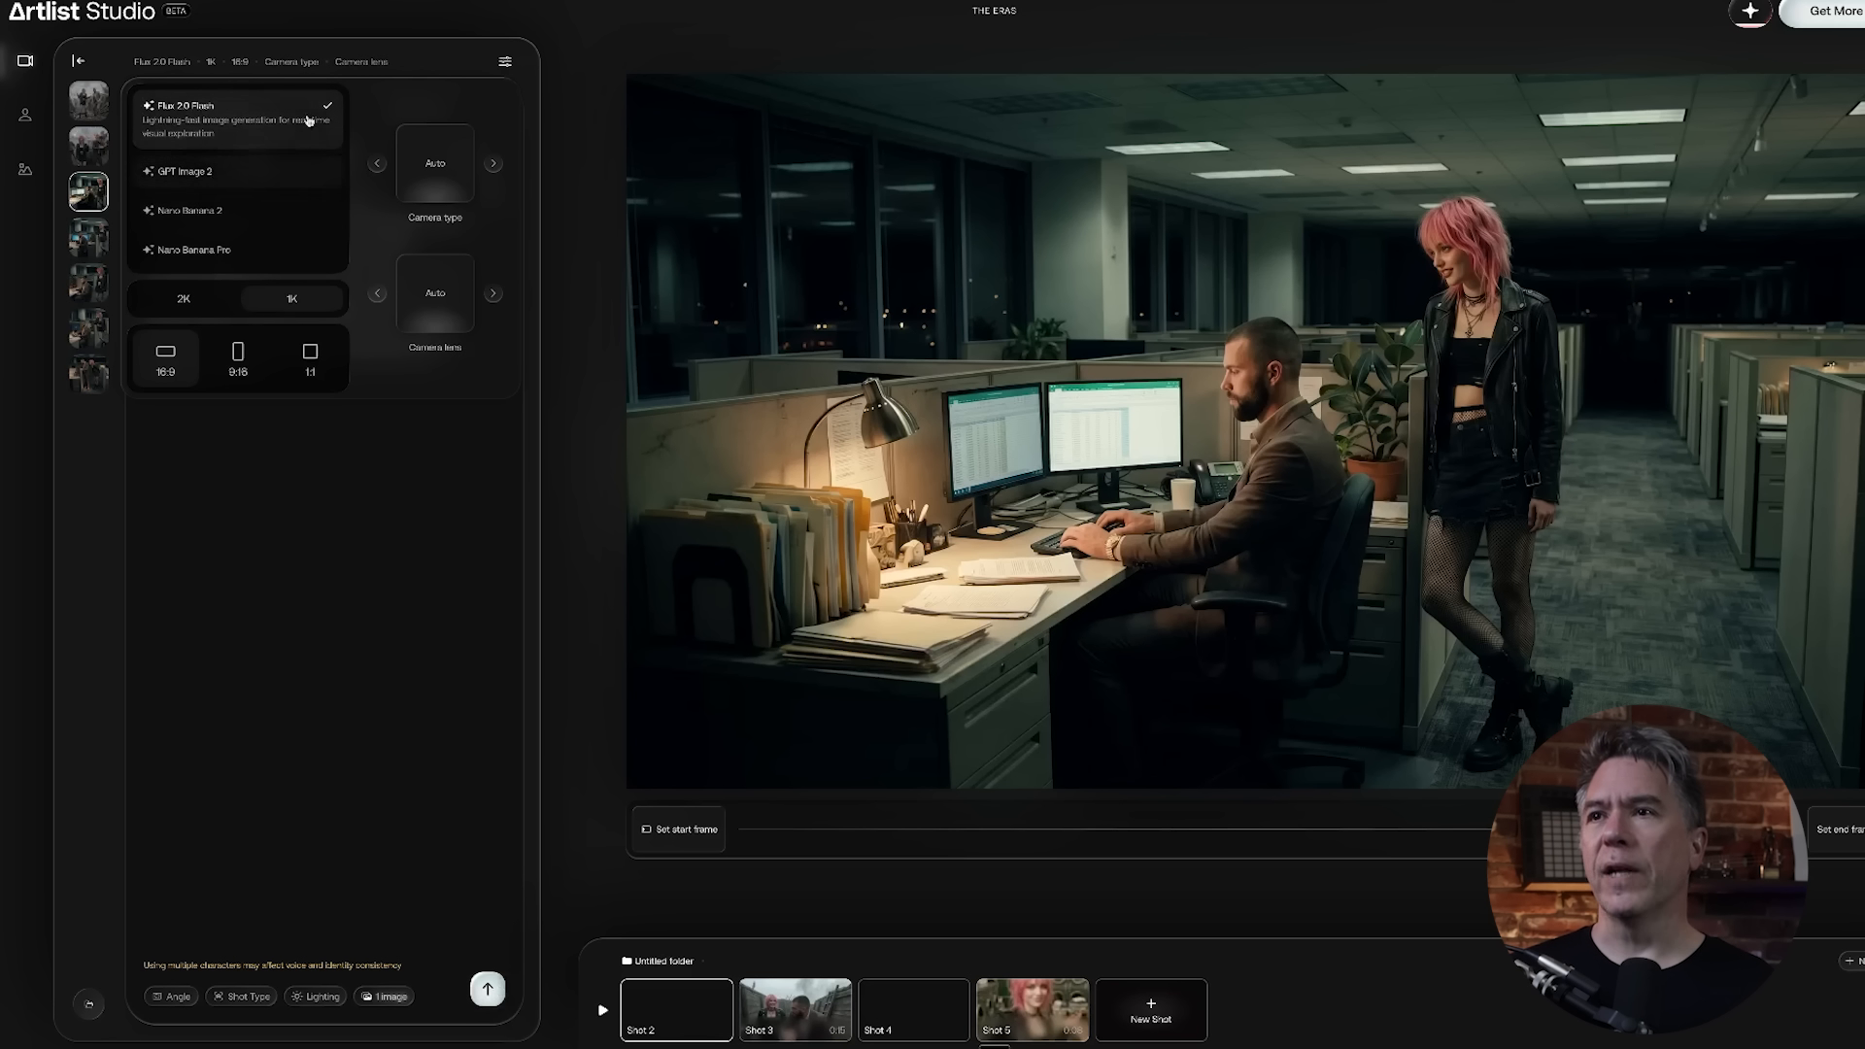
pyautogui.click(488, 990)
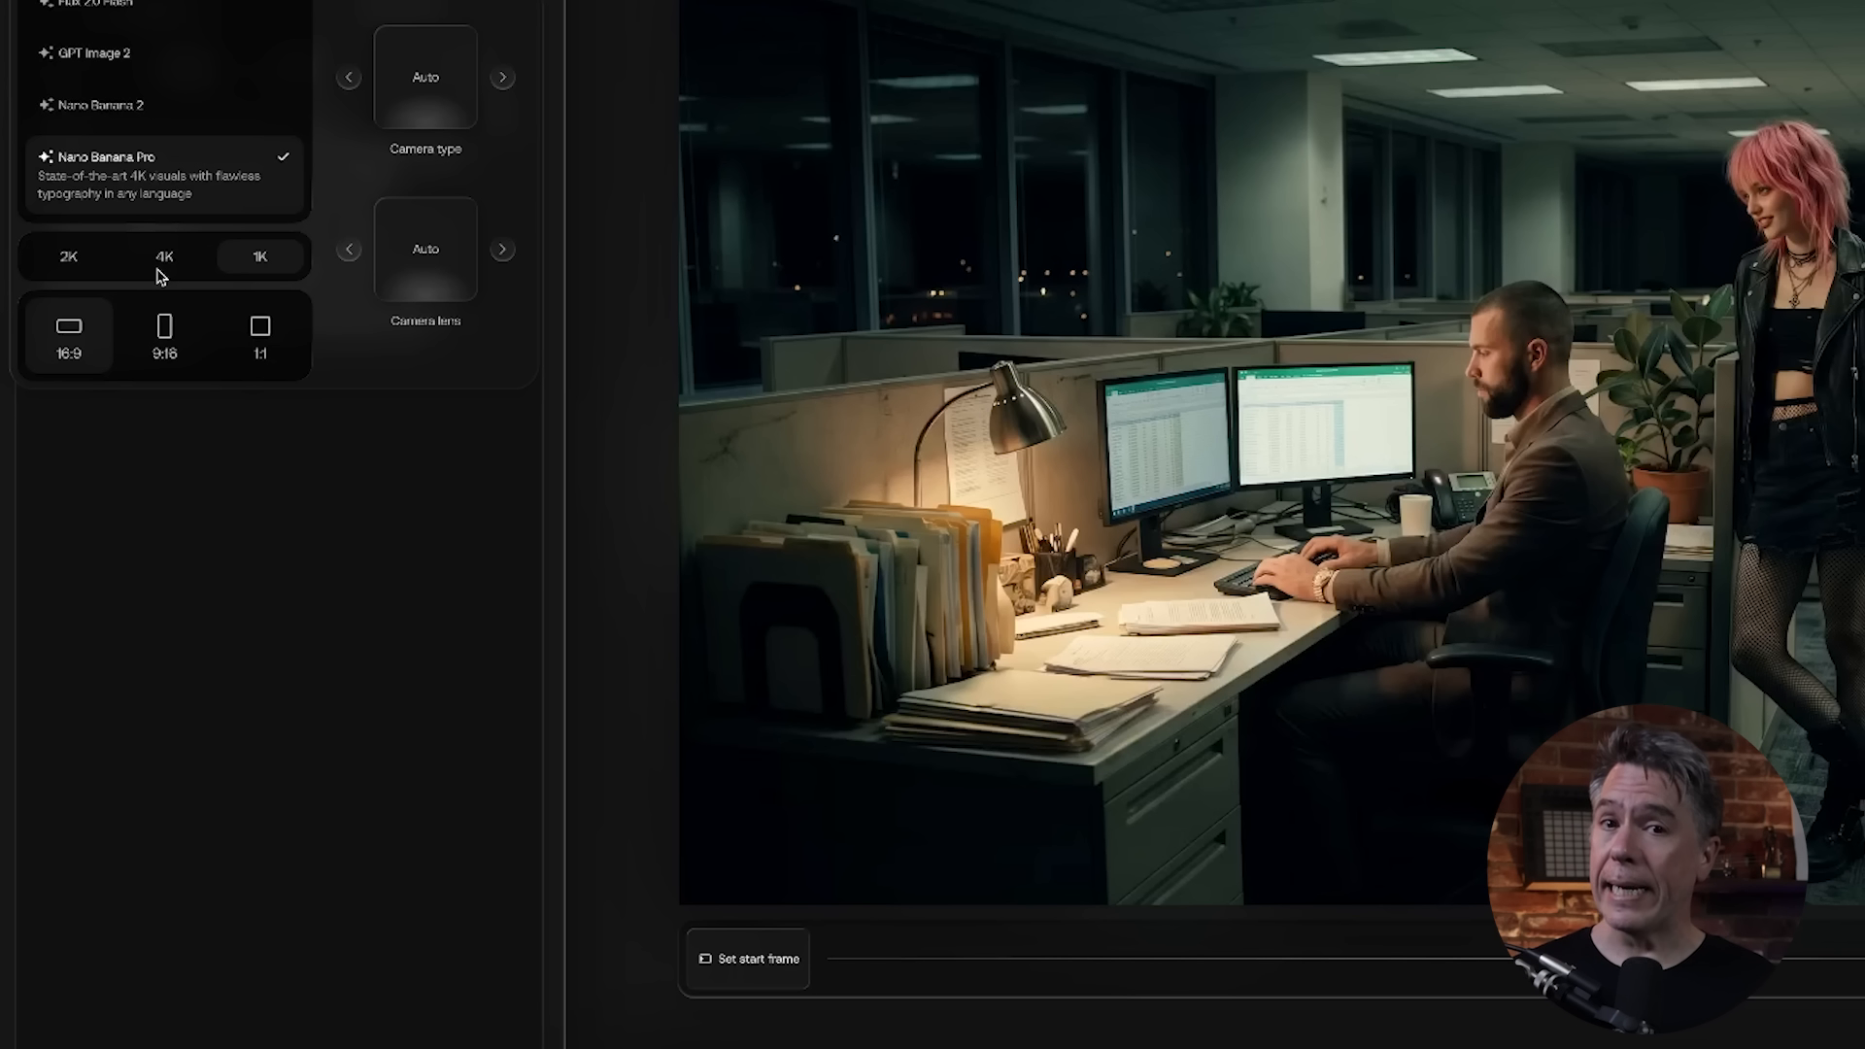
pyautogui.click(69, 259)
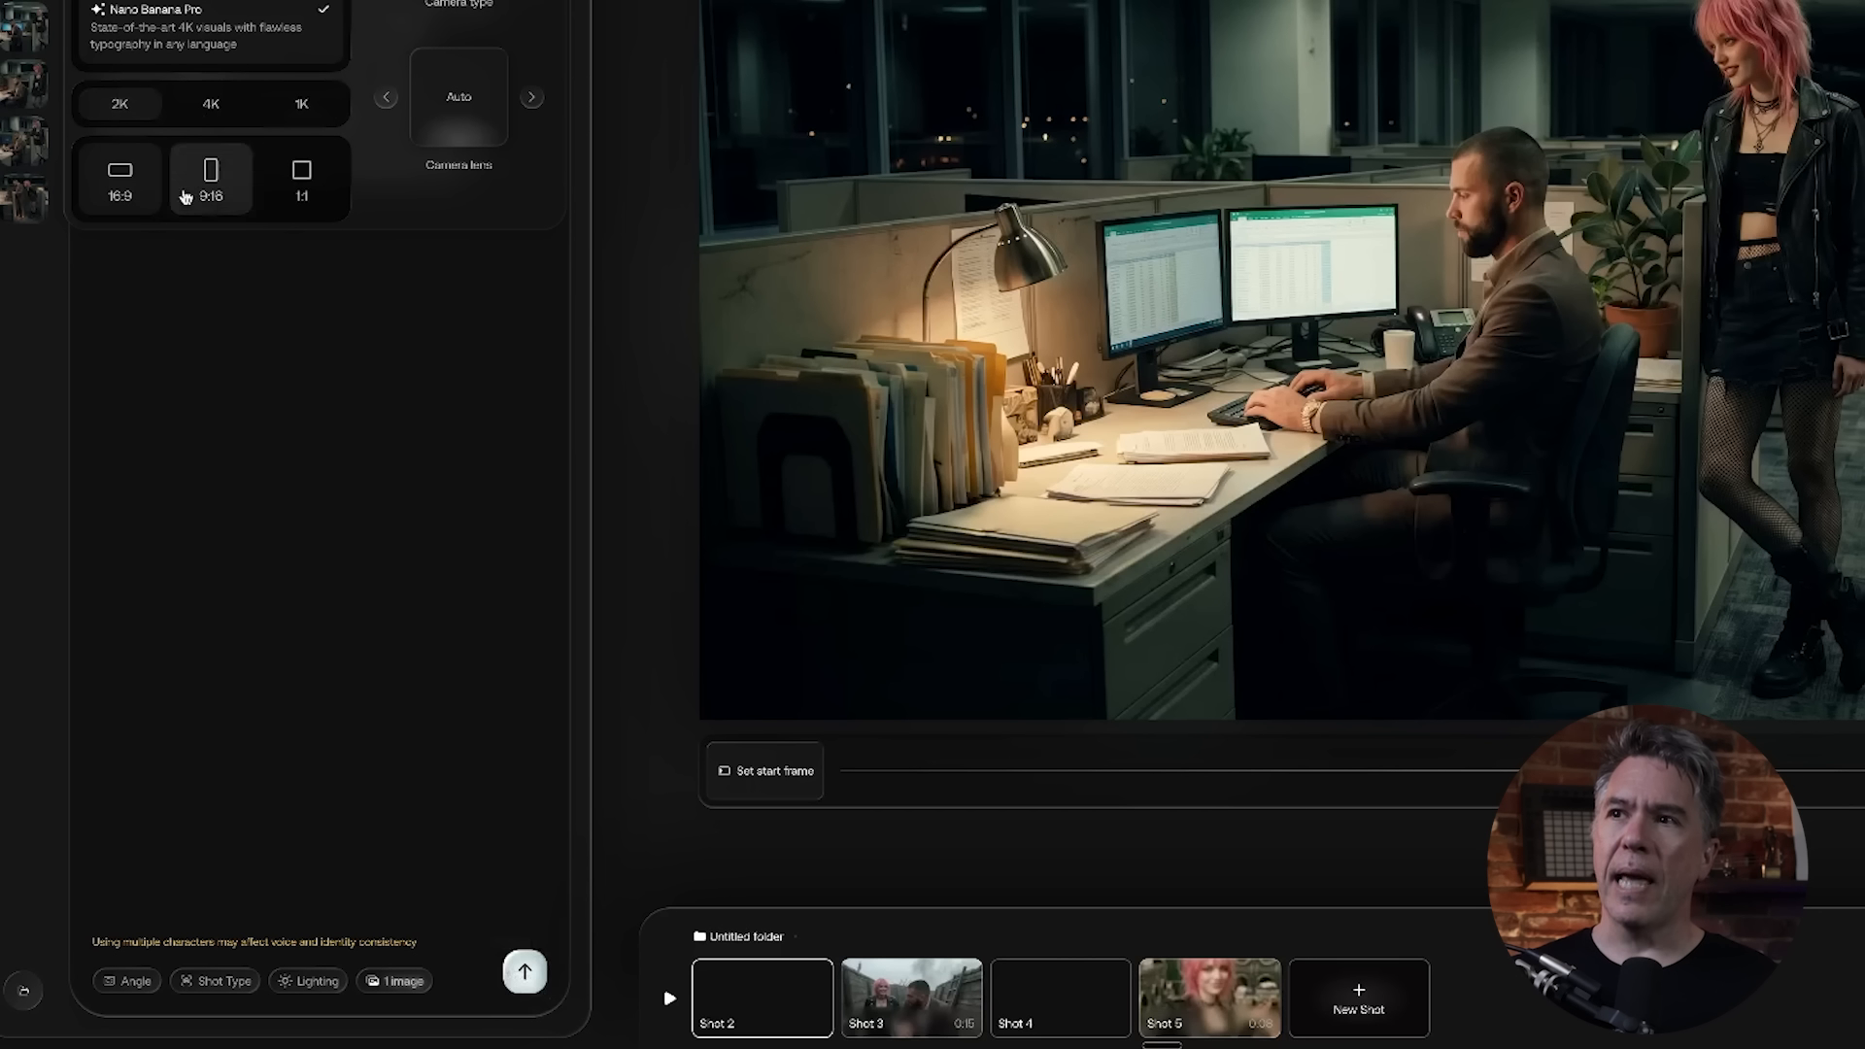
pyautogui.click(301, 103)
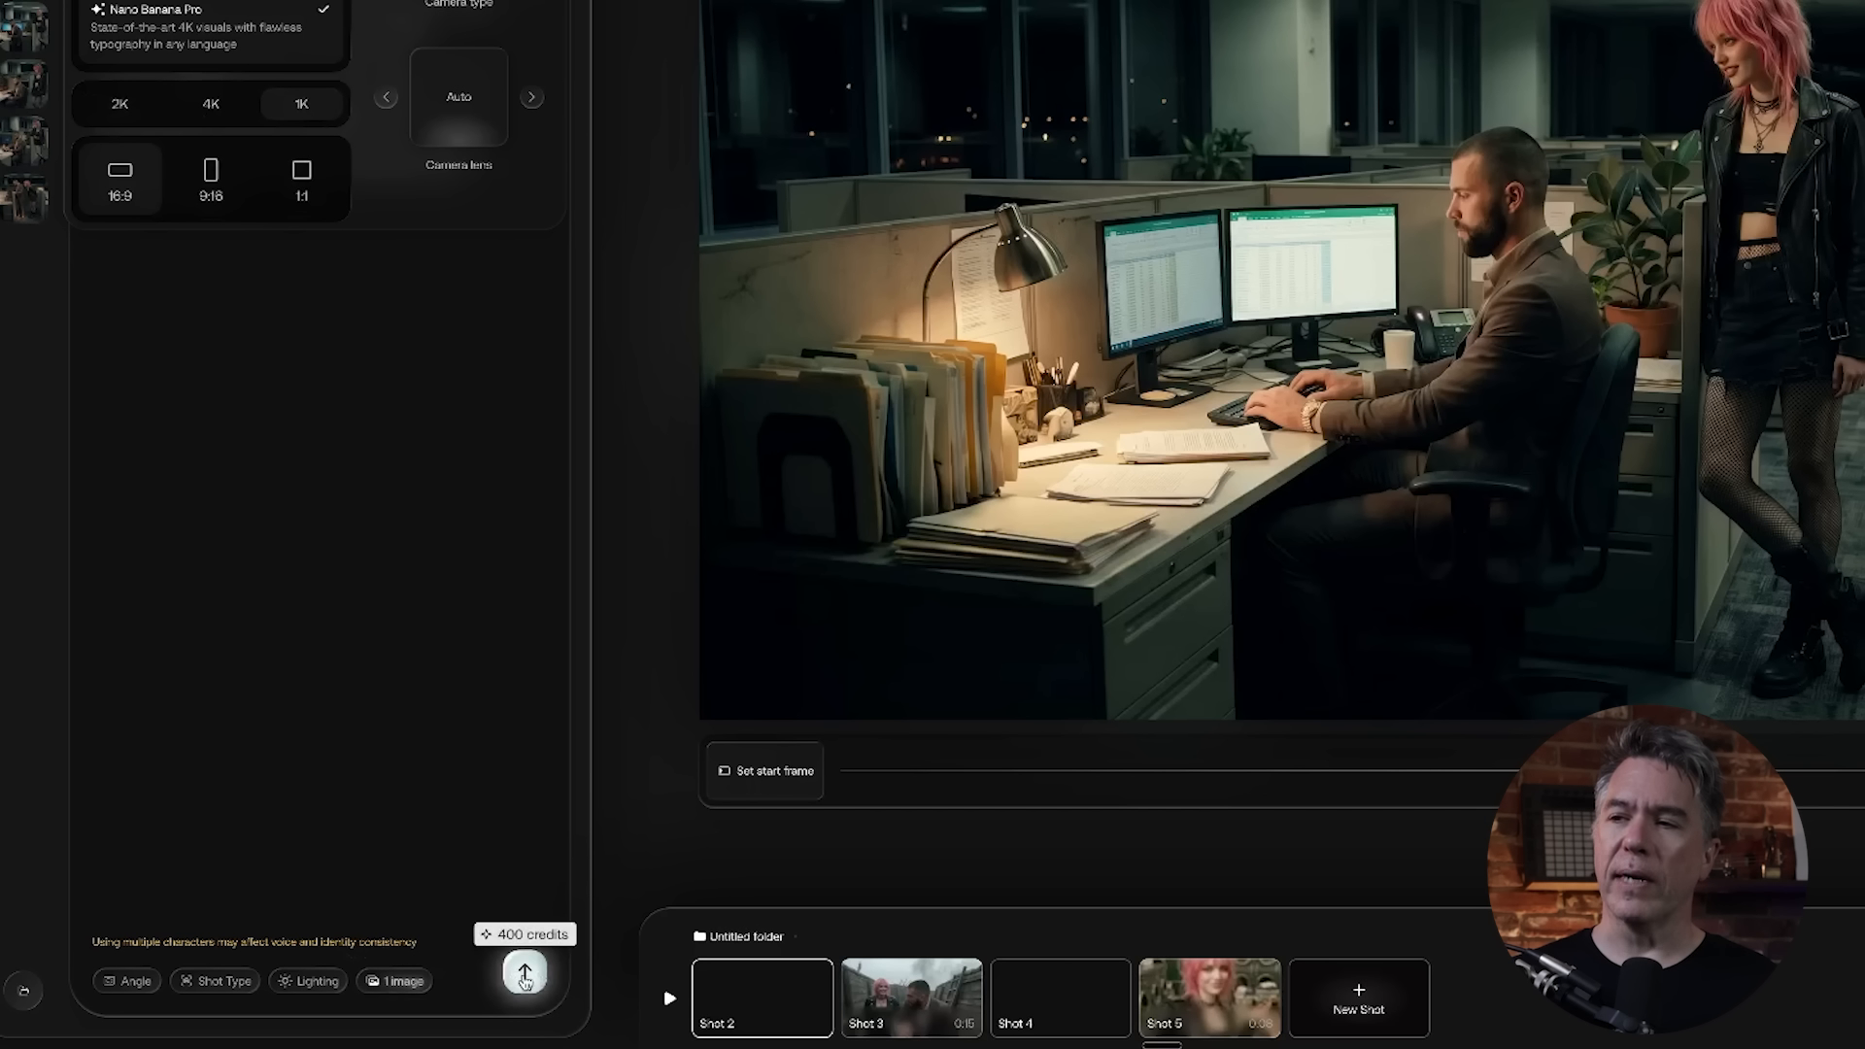
pyautogui.click(268, 485)
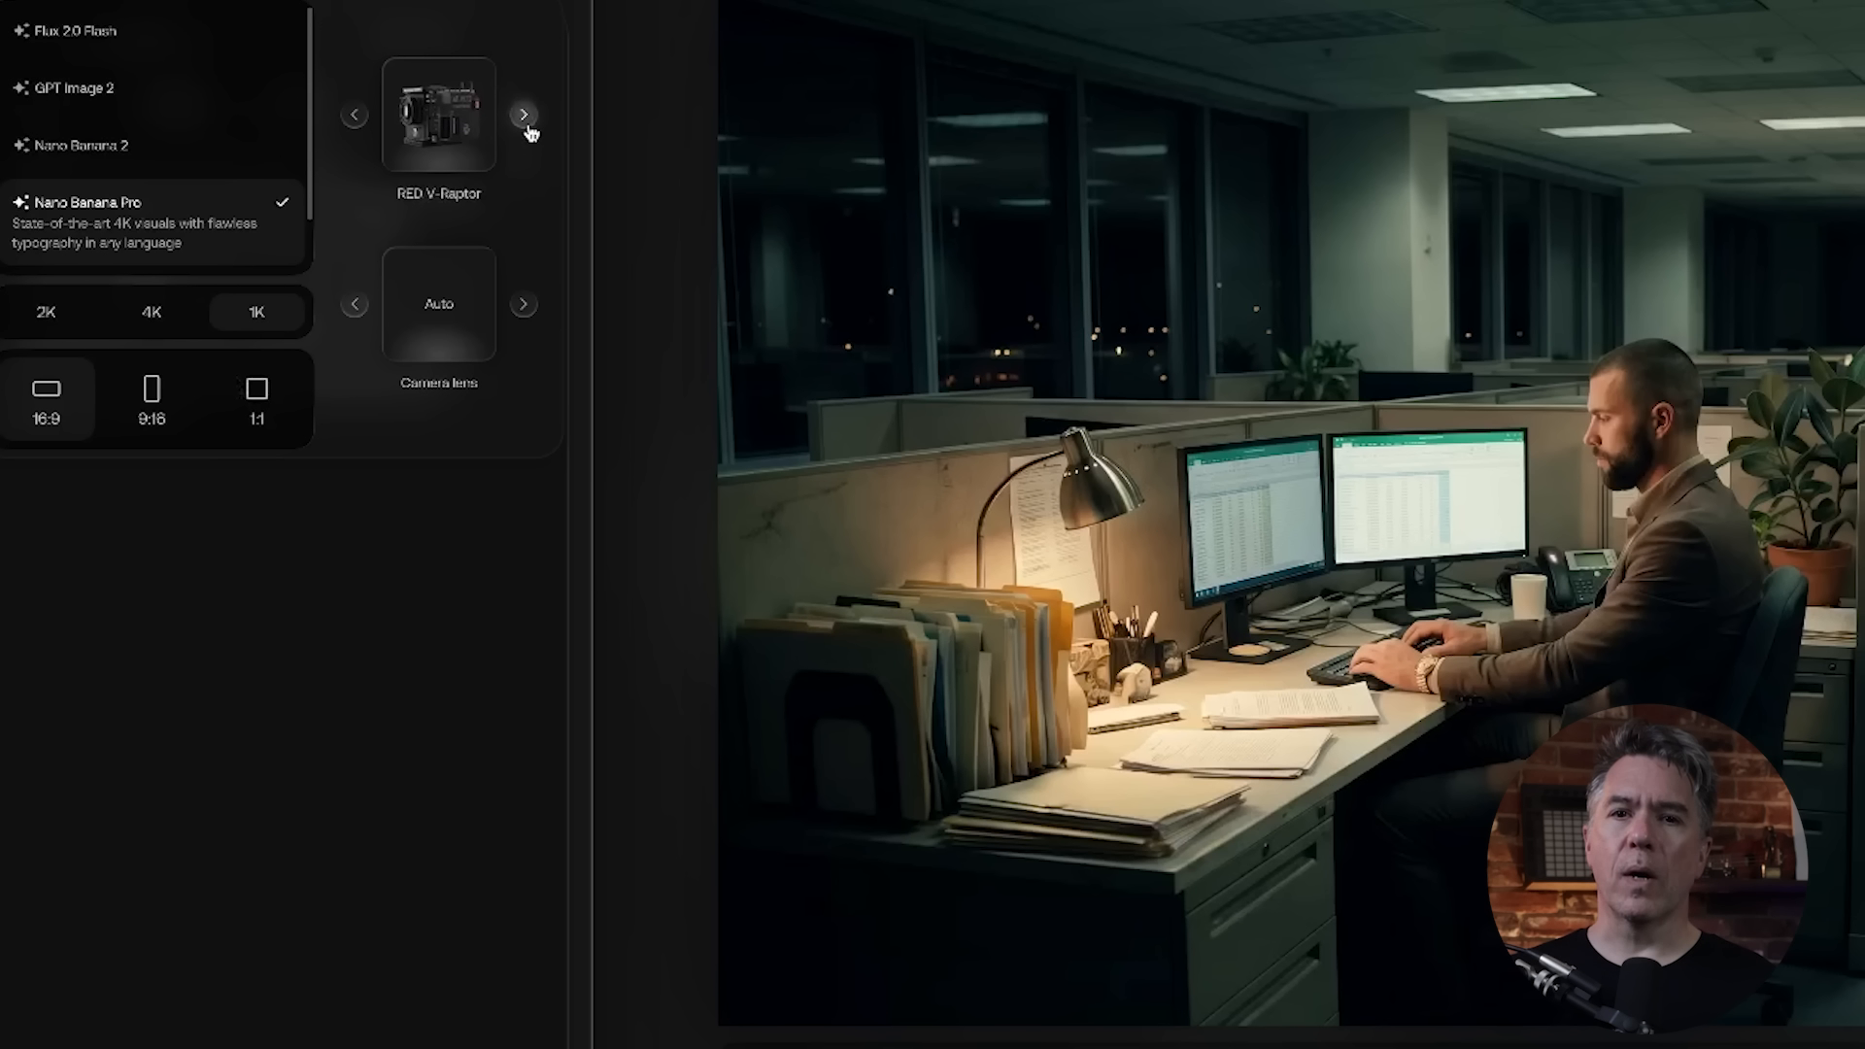
# Try the ARRI Signature Prime lens and cycle through the camera types, including Apple iPhone 17 Pro Max, back to Auto
pyautogui.click(523, 304)
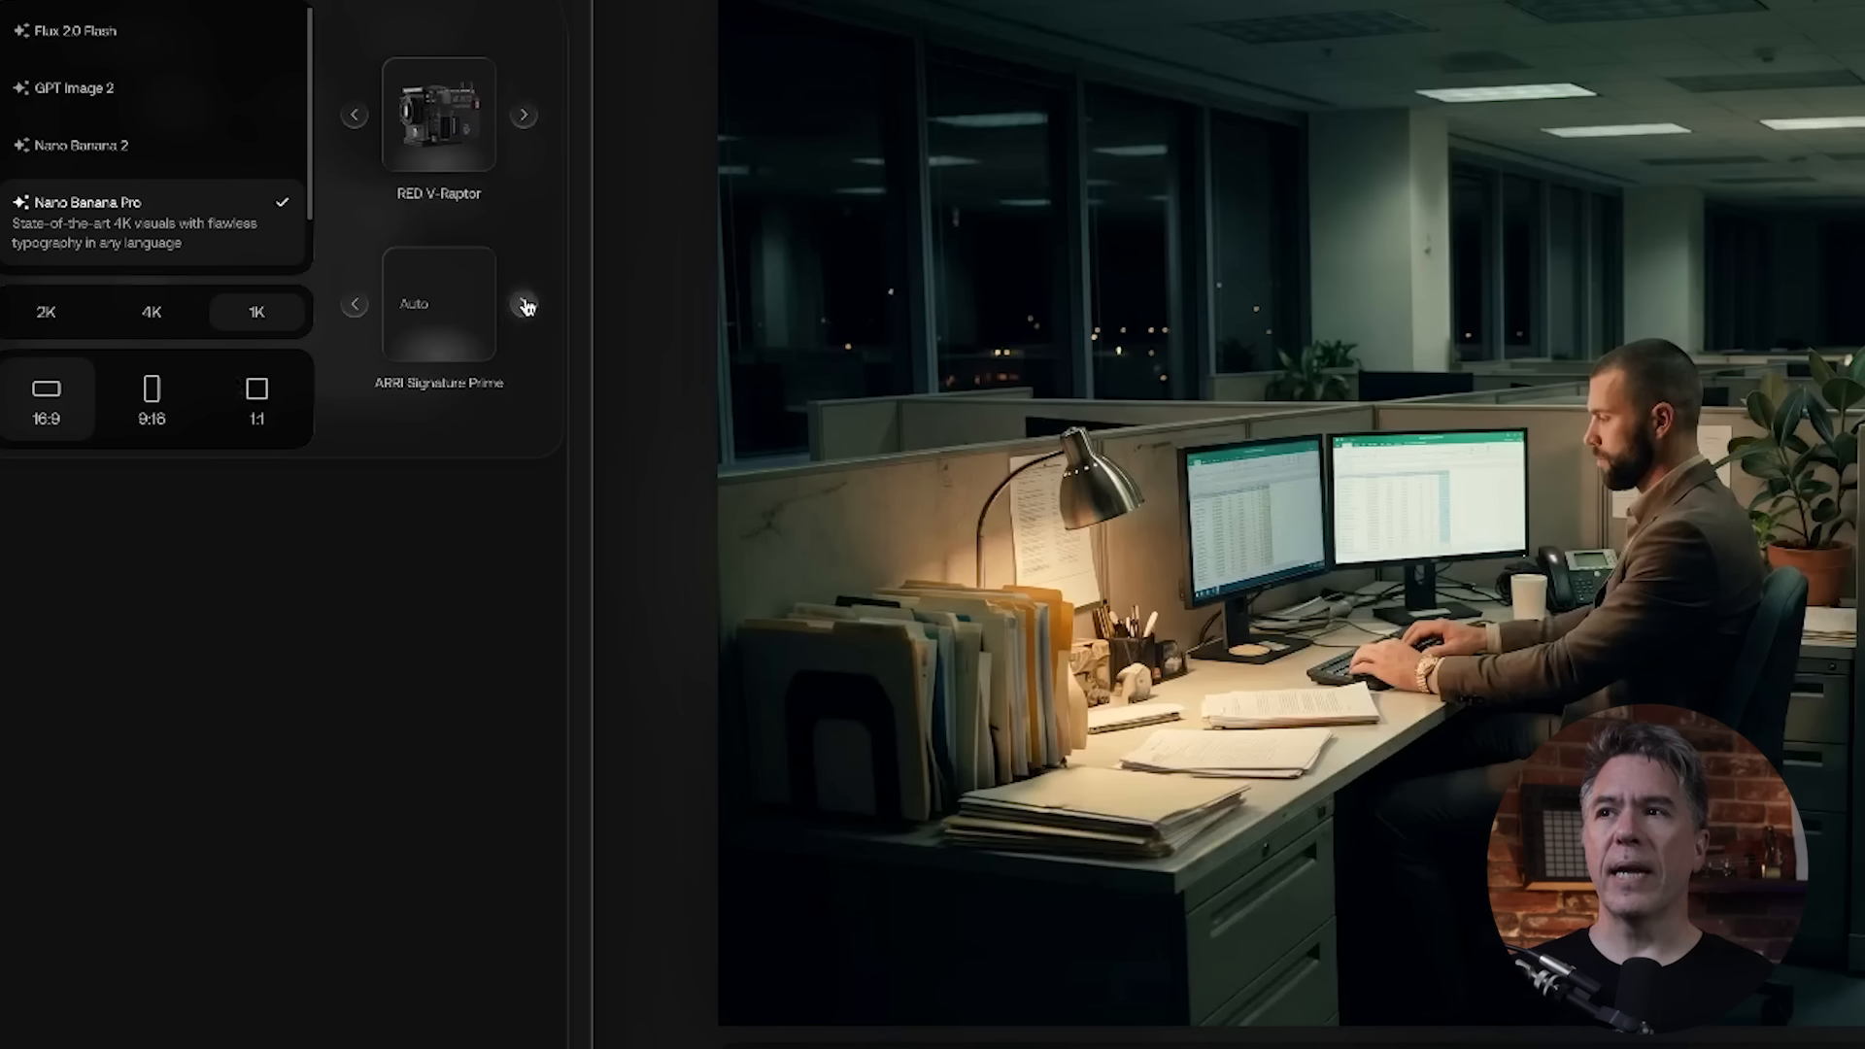
pyautogui.click(523, 115)
pyautogui.click(523, 116)
pyautogui.click(523, 115)
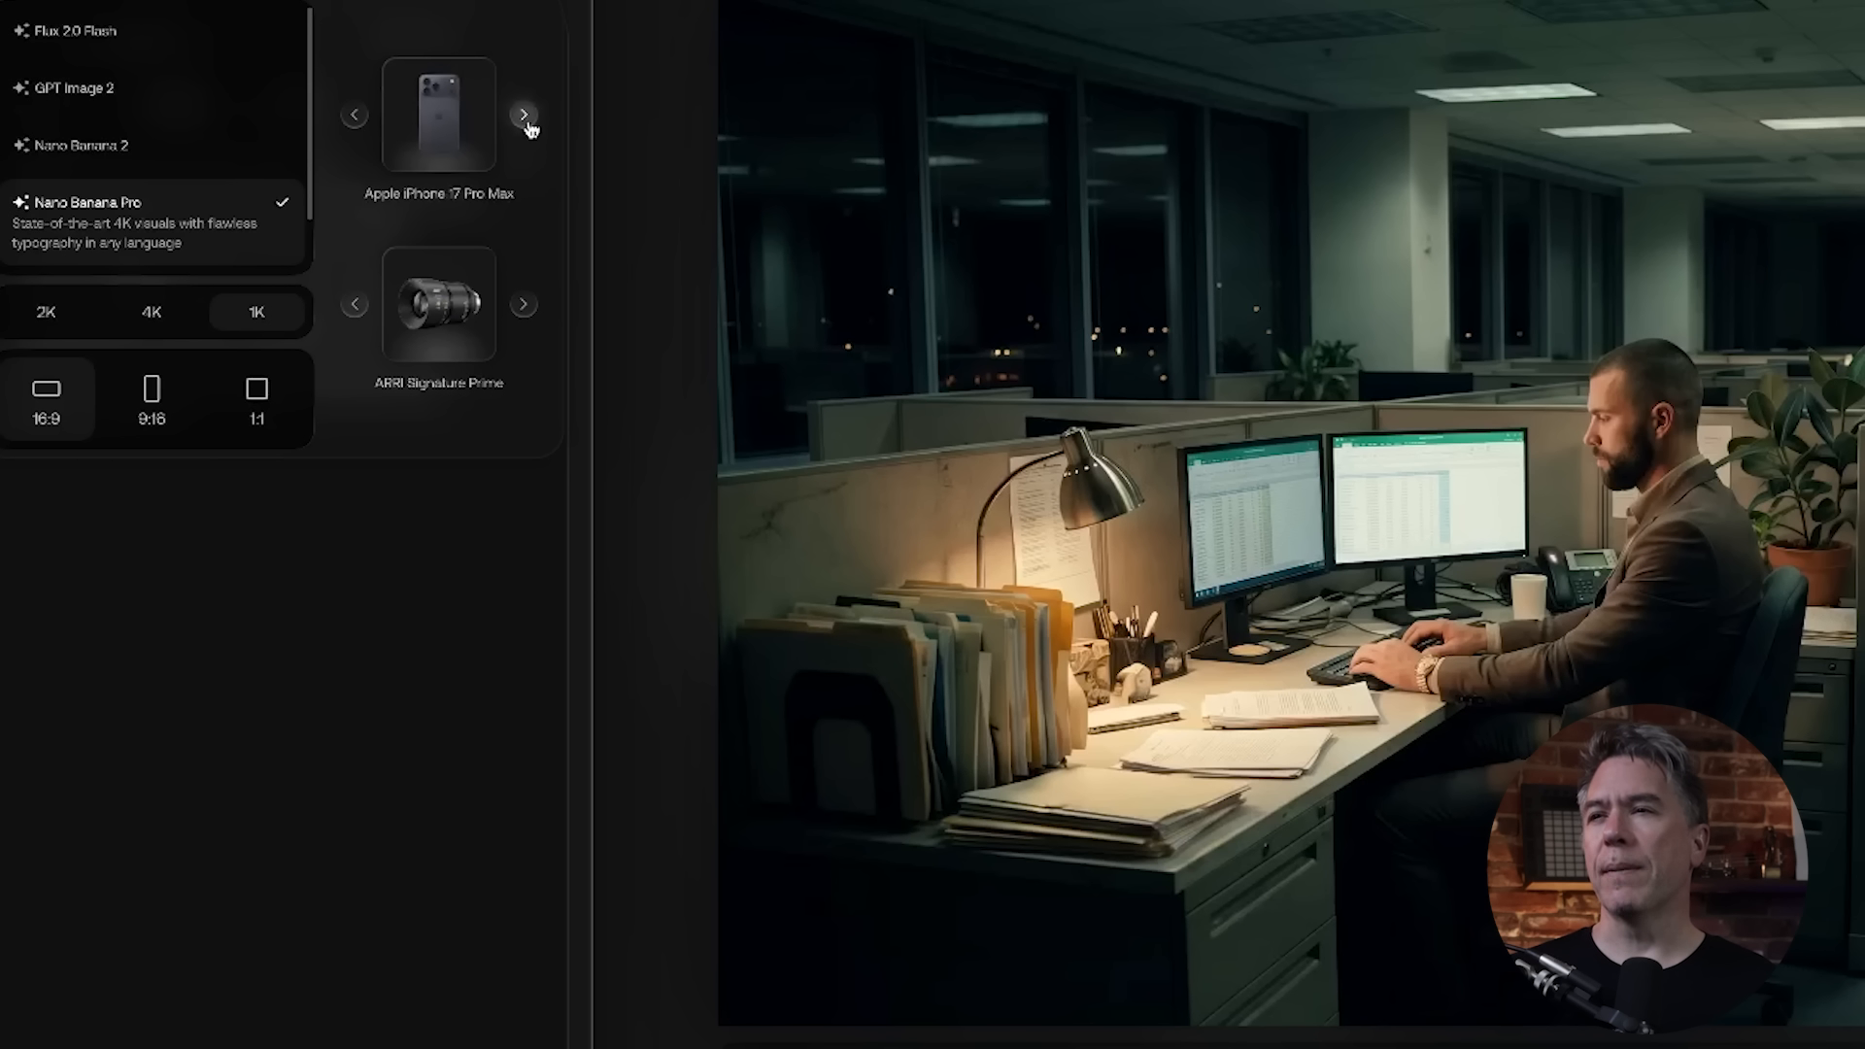
pyautogui.click(524, 116)
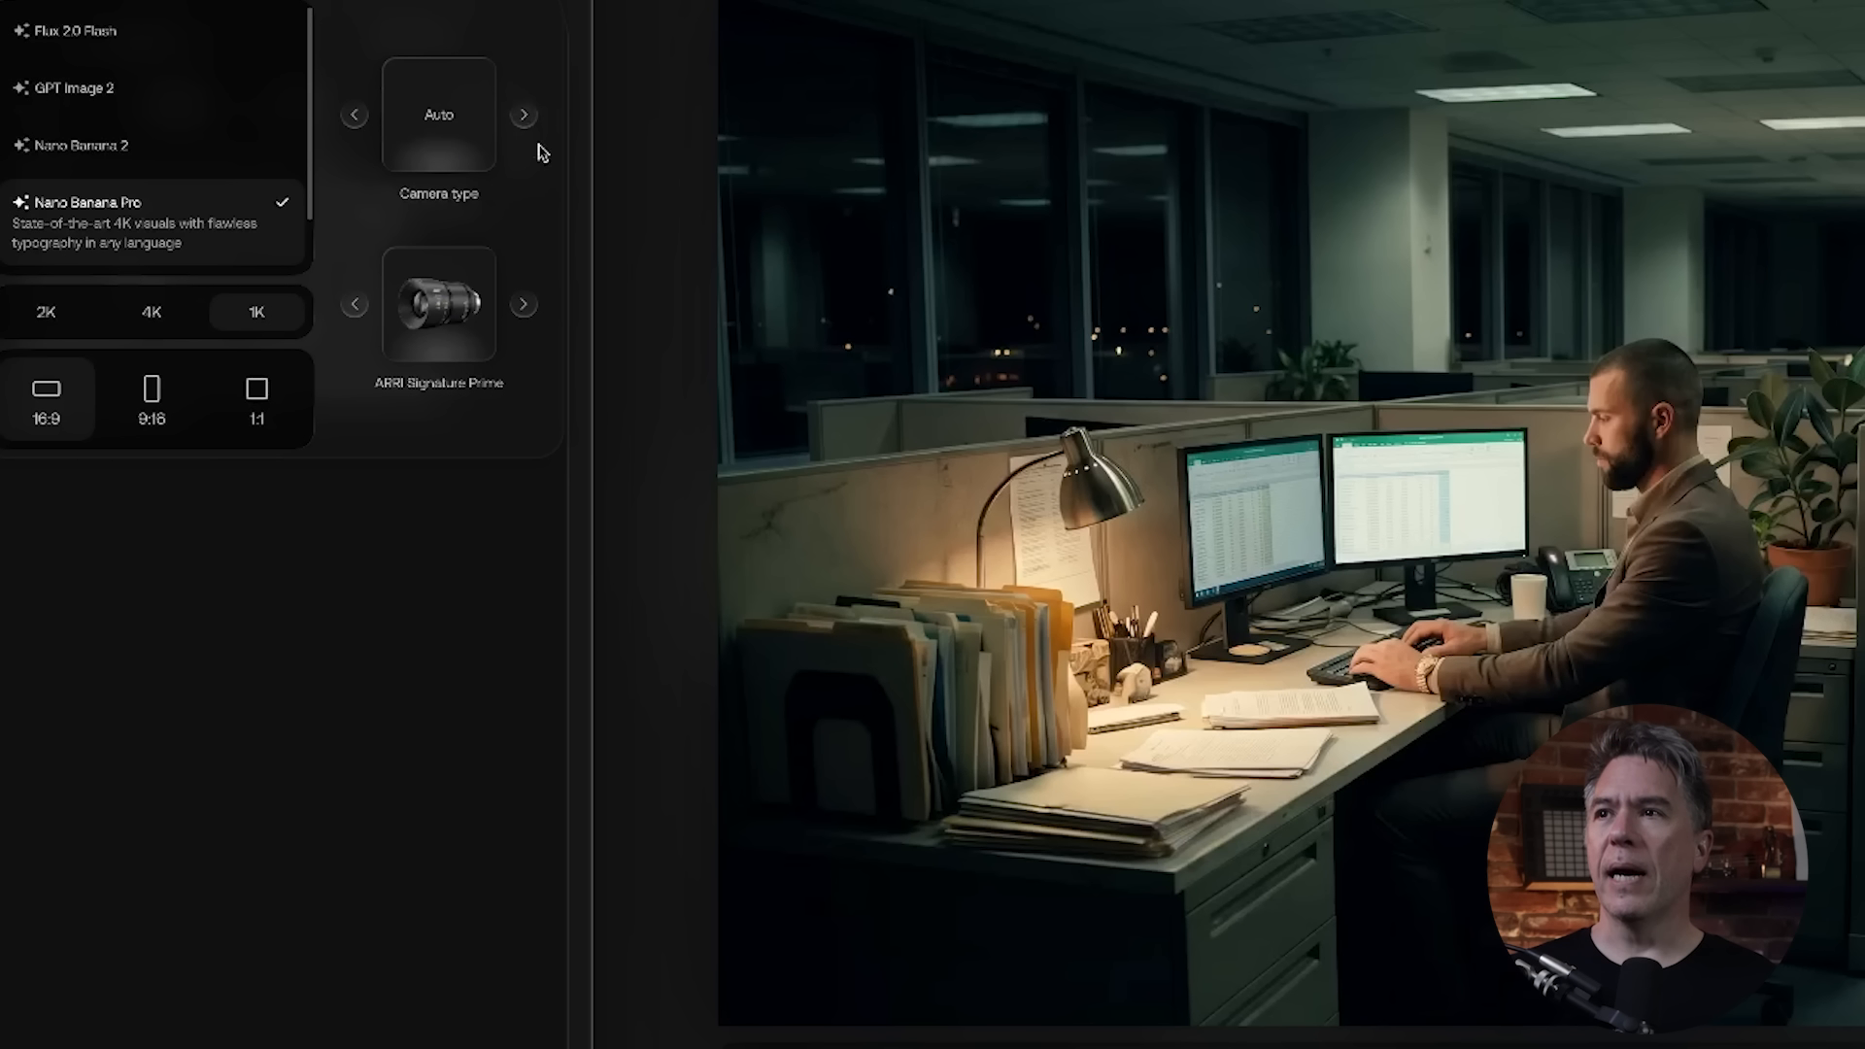
# Cycle through the camera lenses, including Sigma Cine Art, Cooke S4/i and Lomo Anamorphic, back to Auto
pyautogui.click(530, 303)
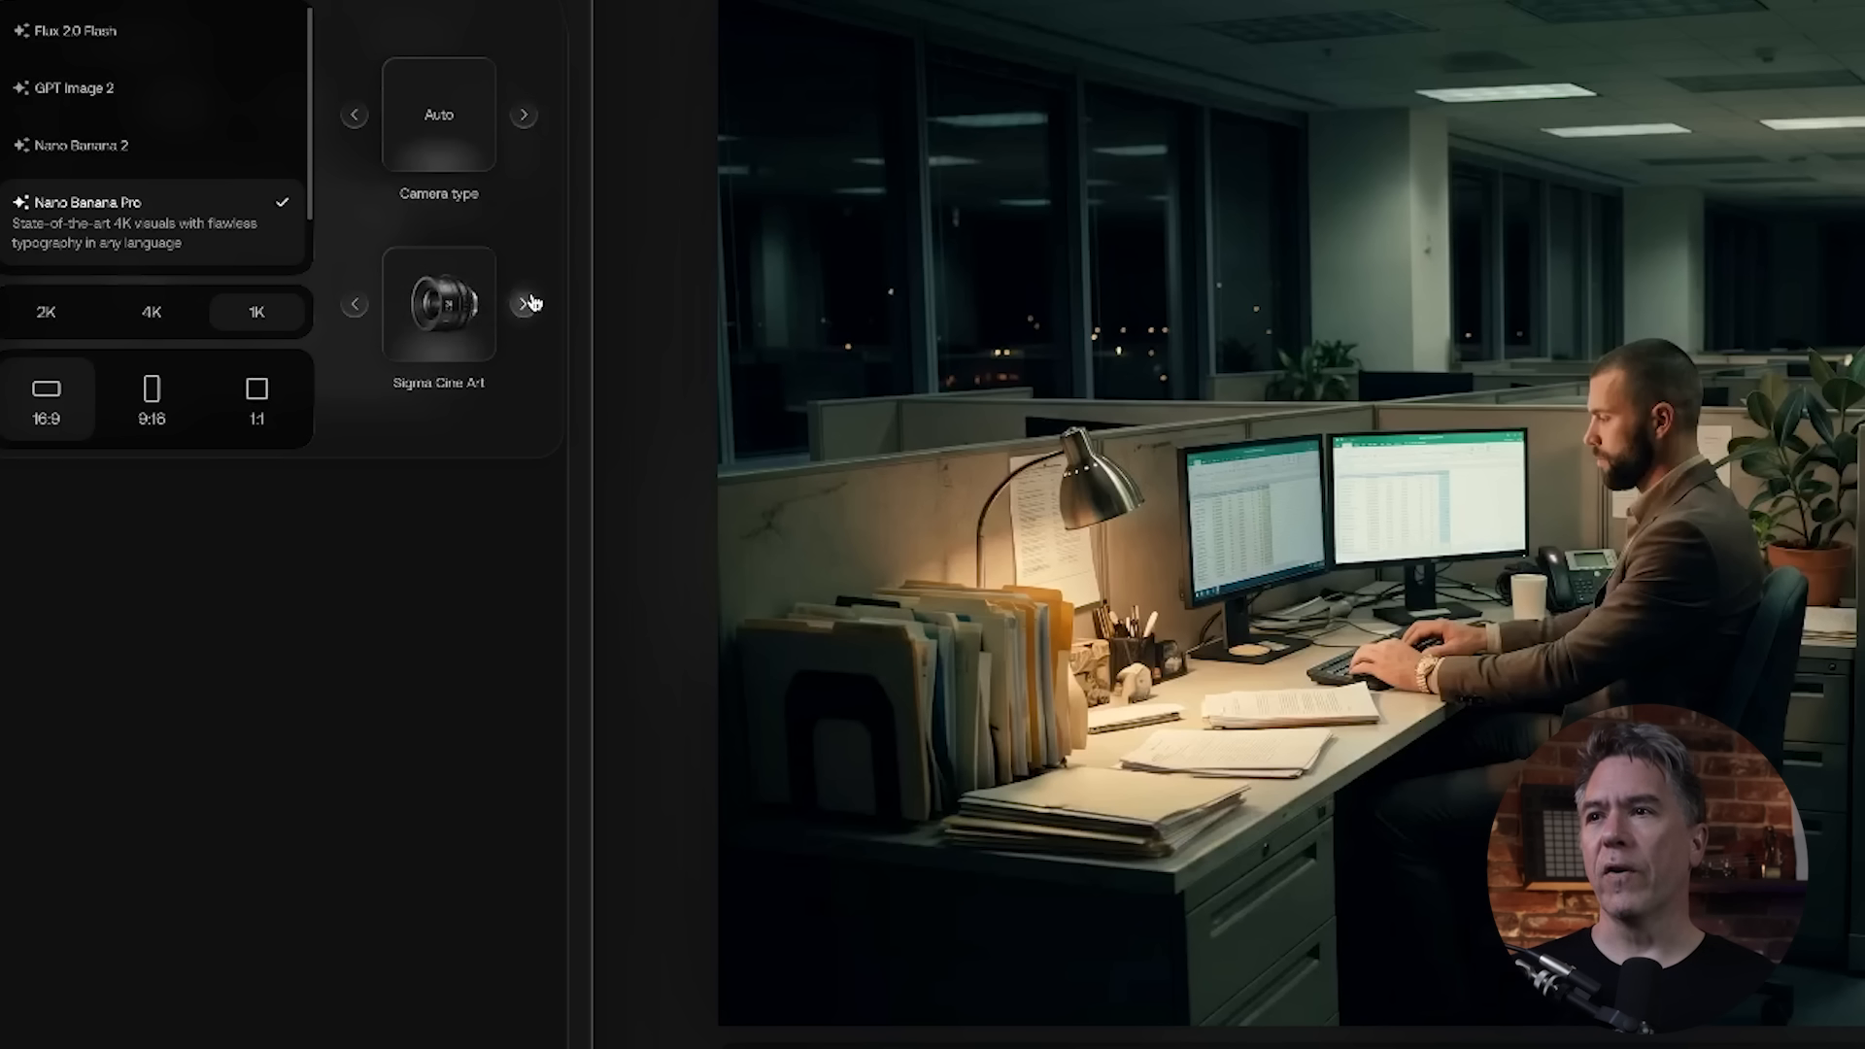
pyautogui.click(530, 303)
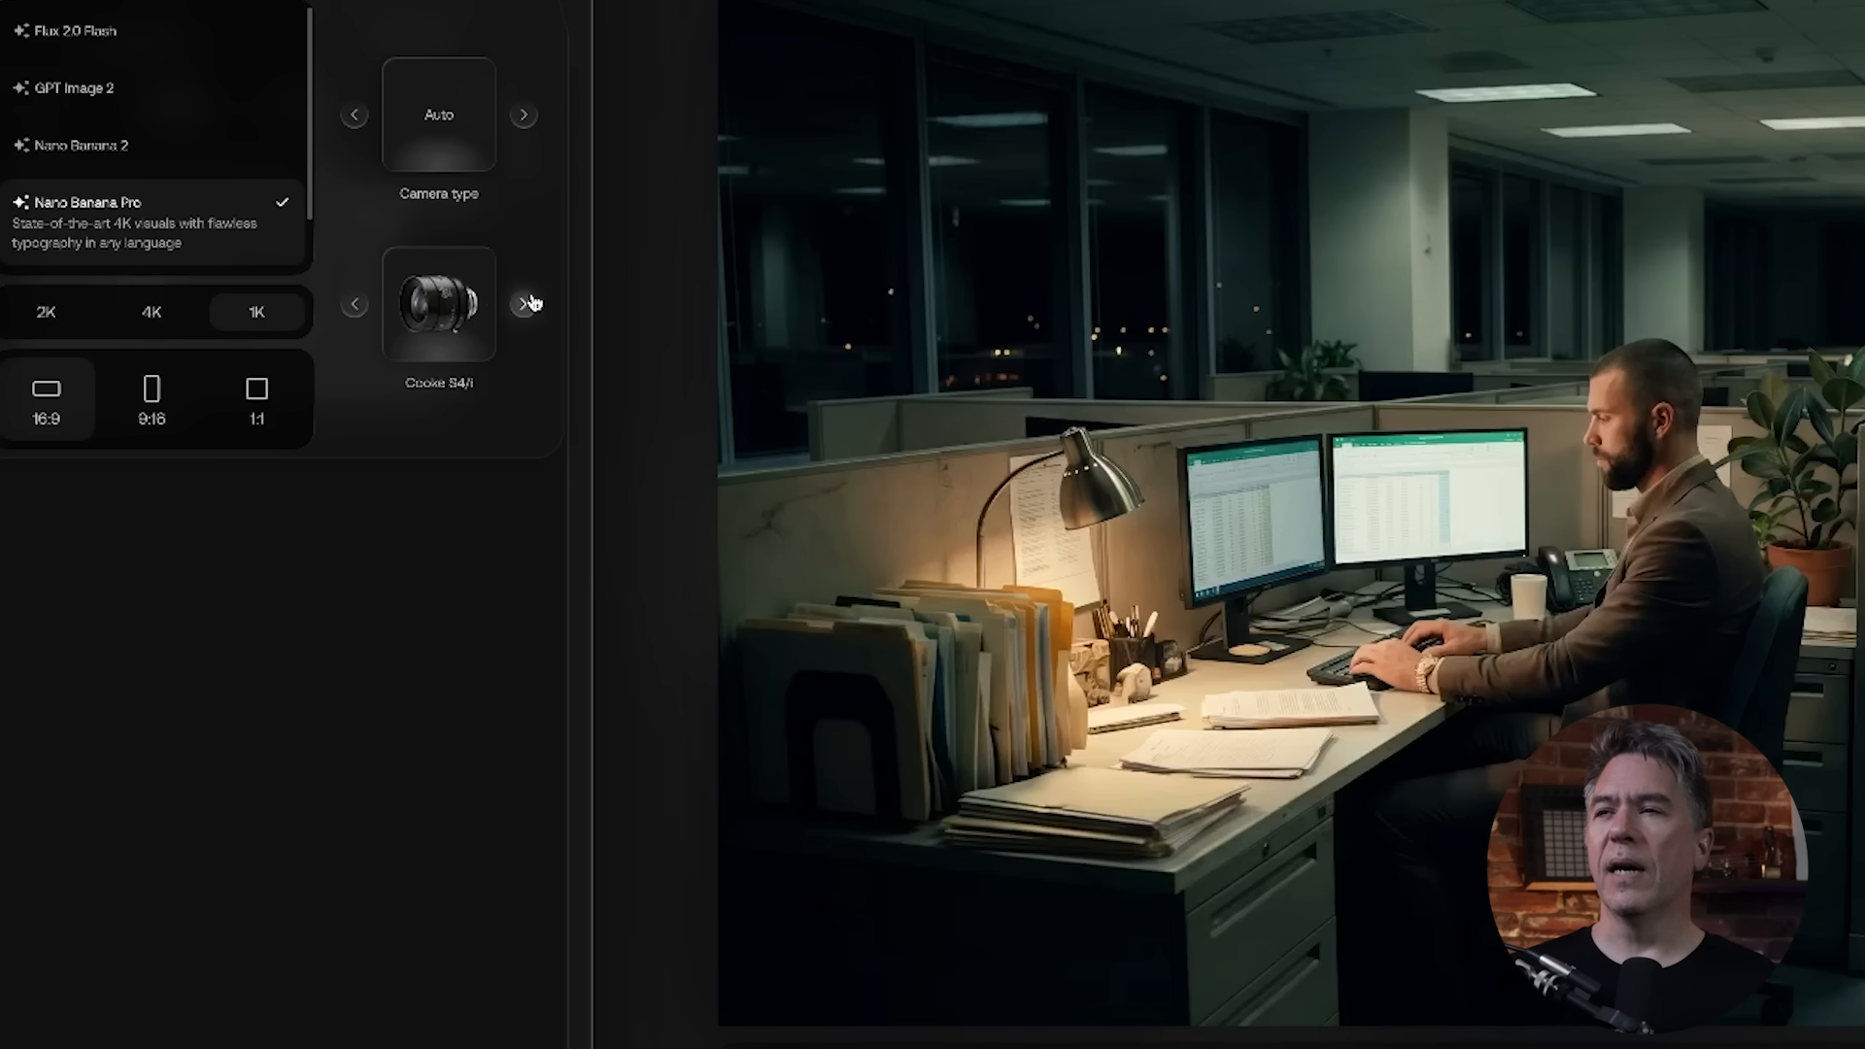
pyautogui.click(530, 303)
pyautogui.click(531, 303)
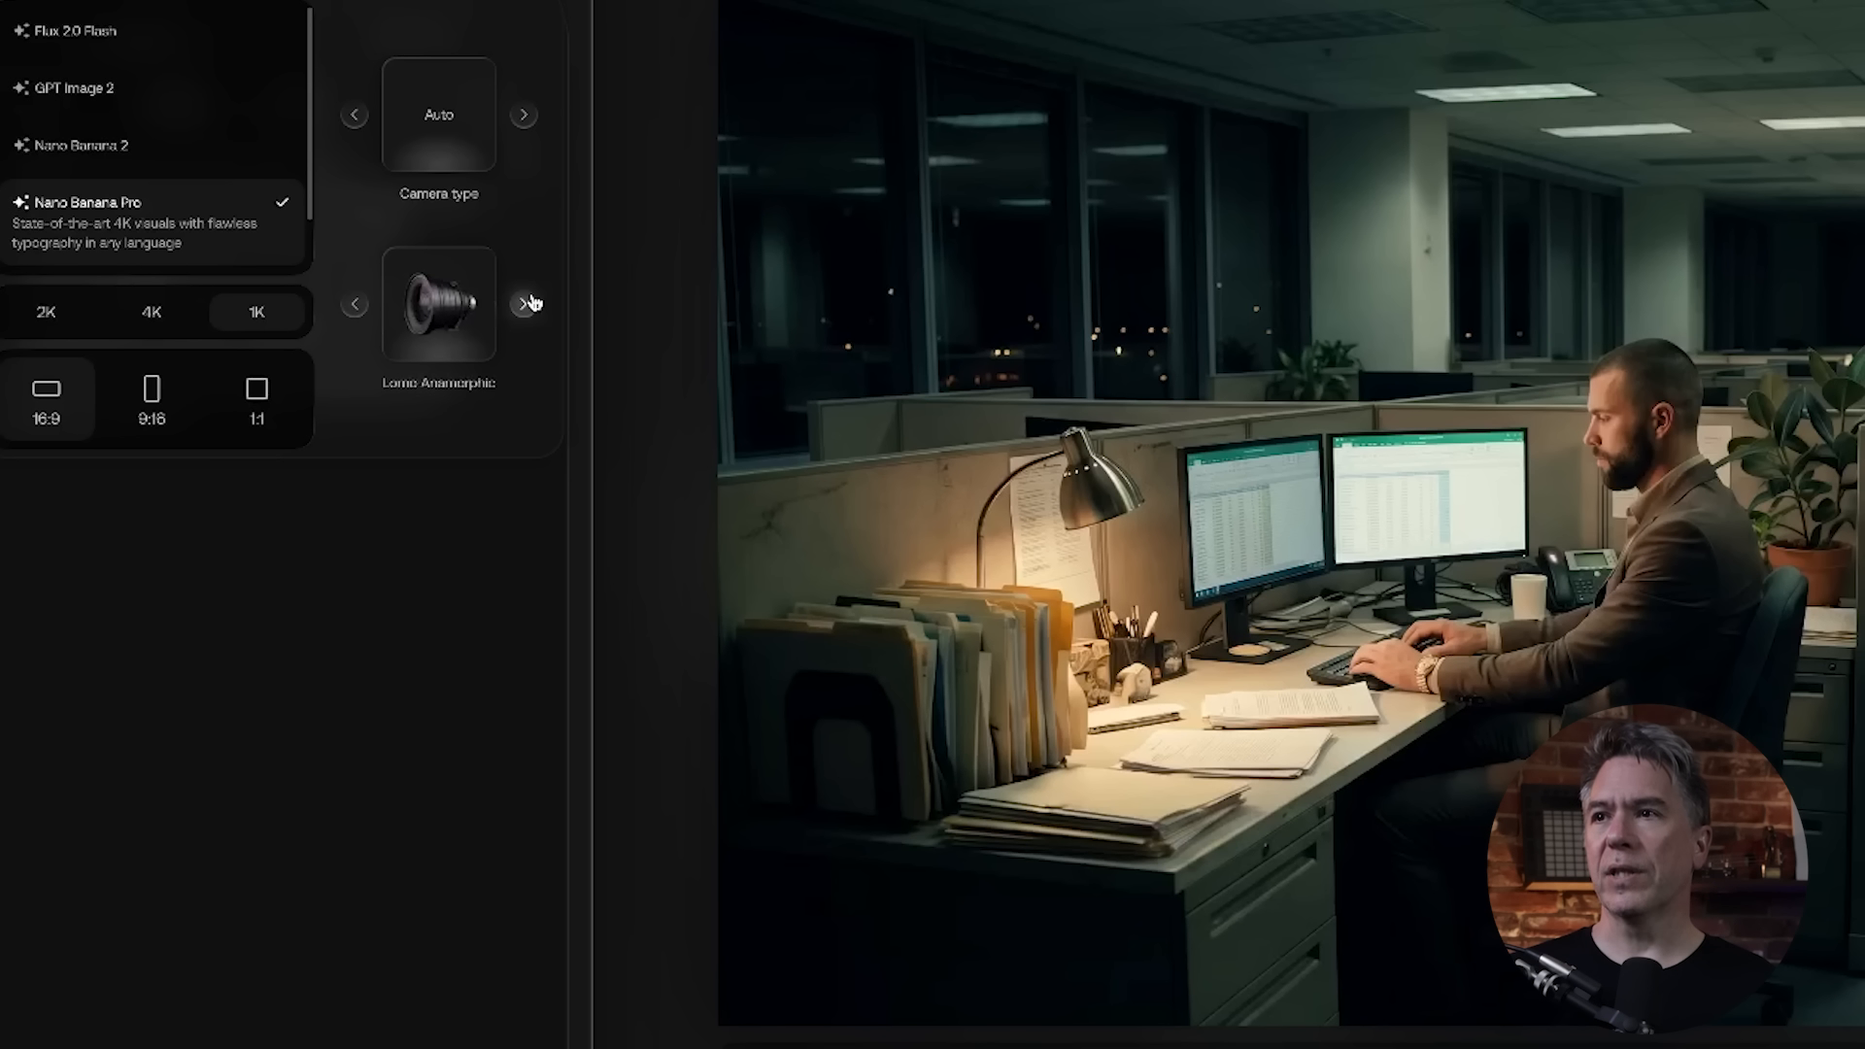
pyautogui.click(530, 303)
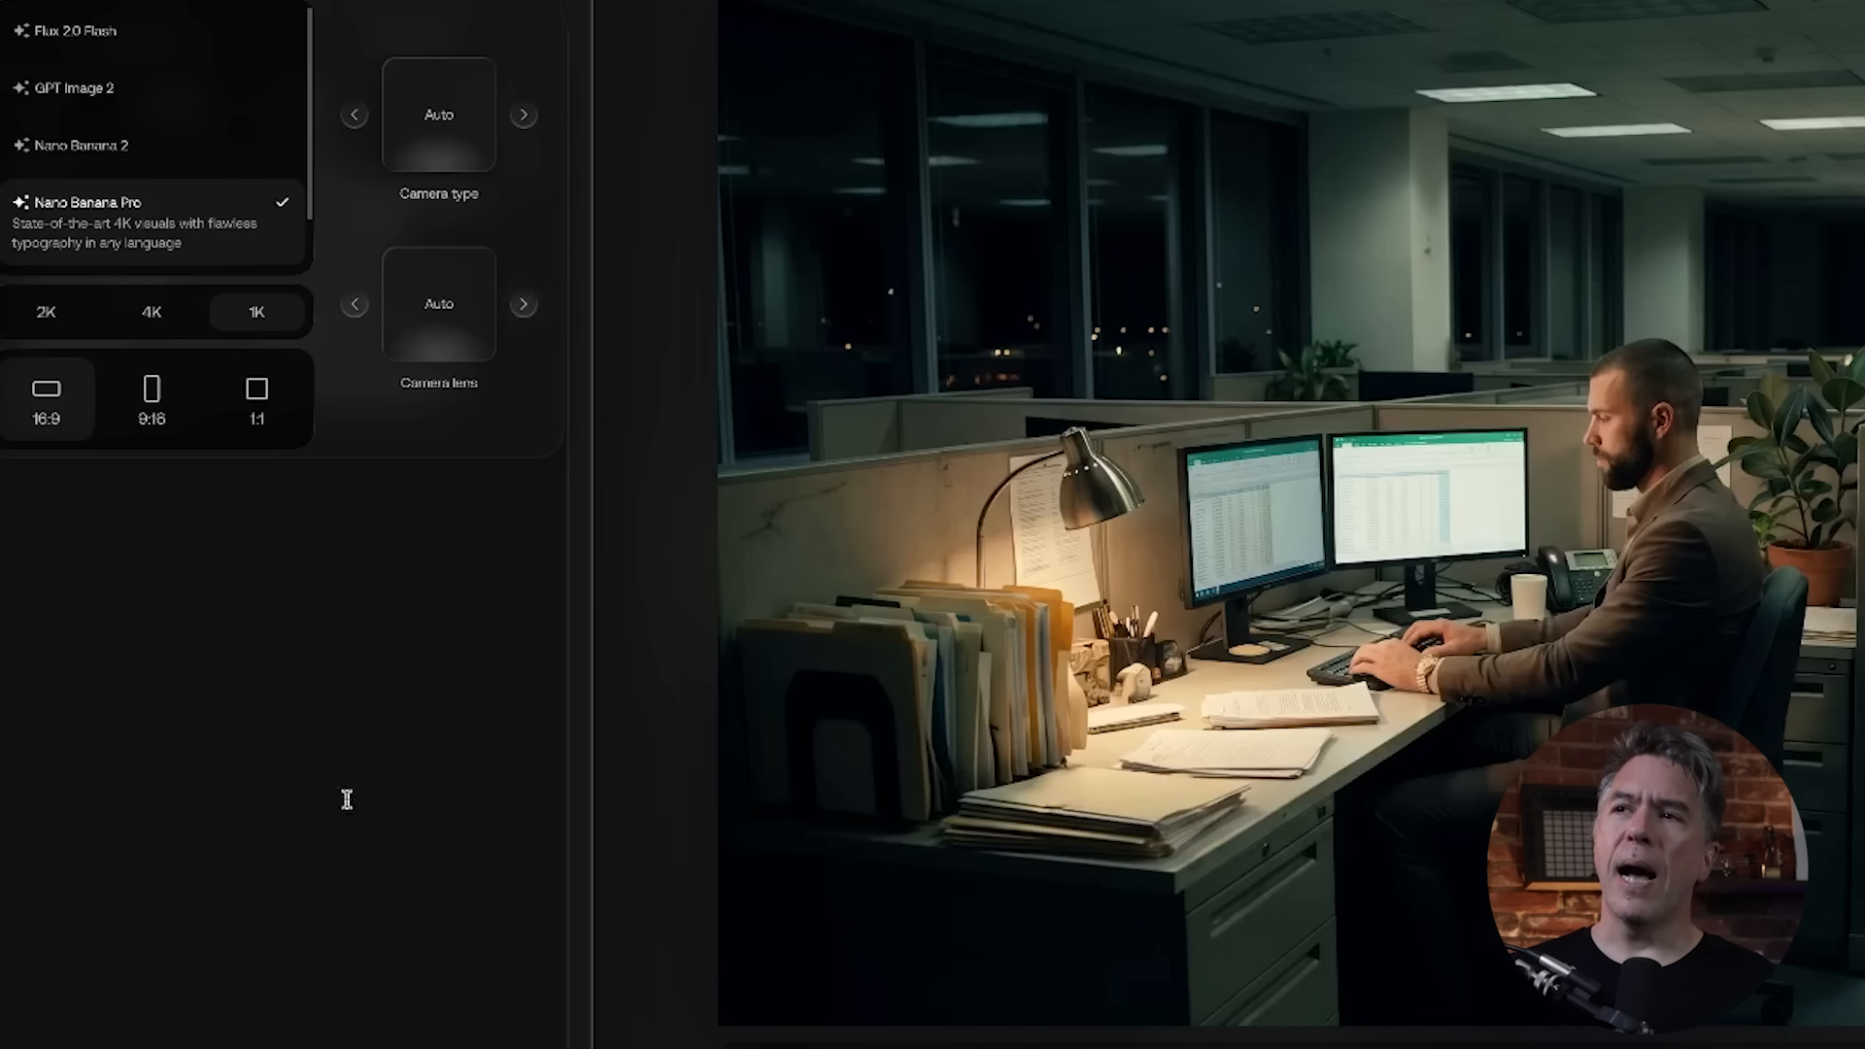
pyautogui.click(358, 754)
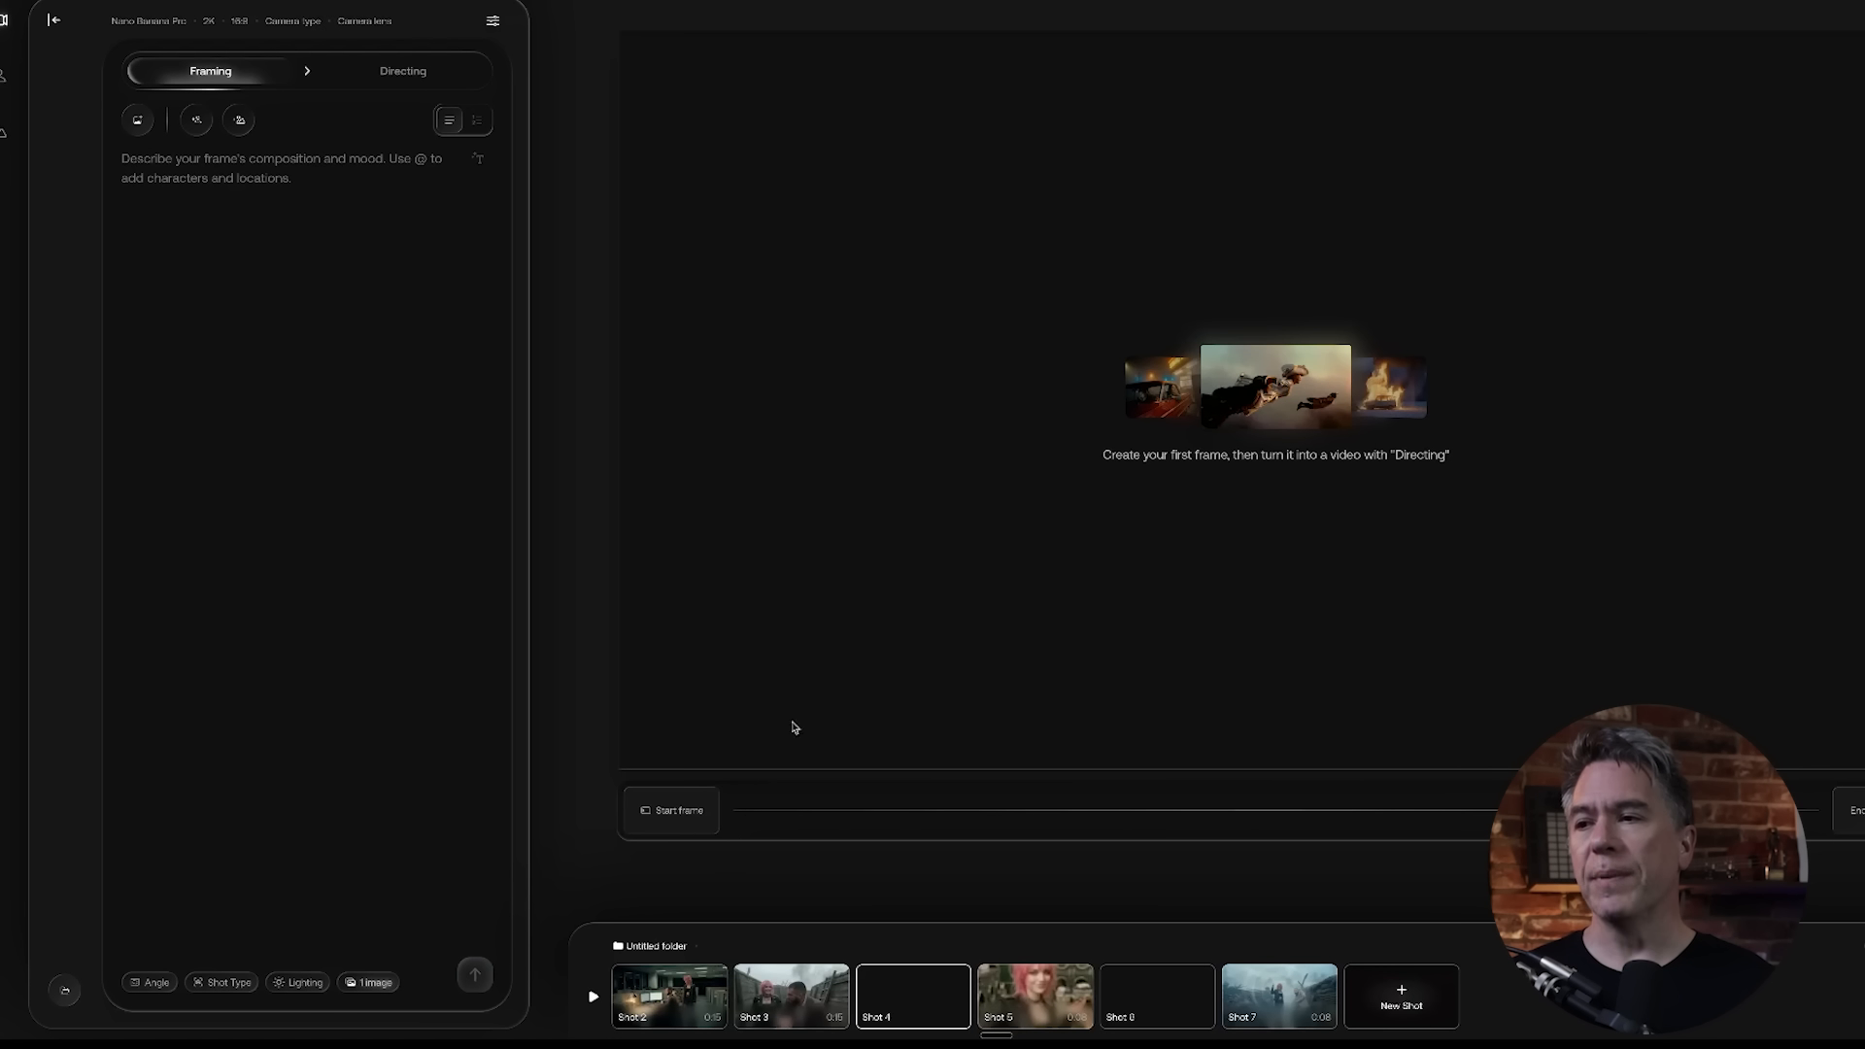
# Open Shot 2 and display the video model, resolution, aspect ratio and camera options for its directing prompt
pyautogui.click(668, 996)
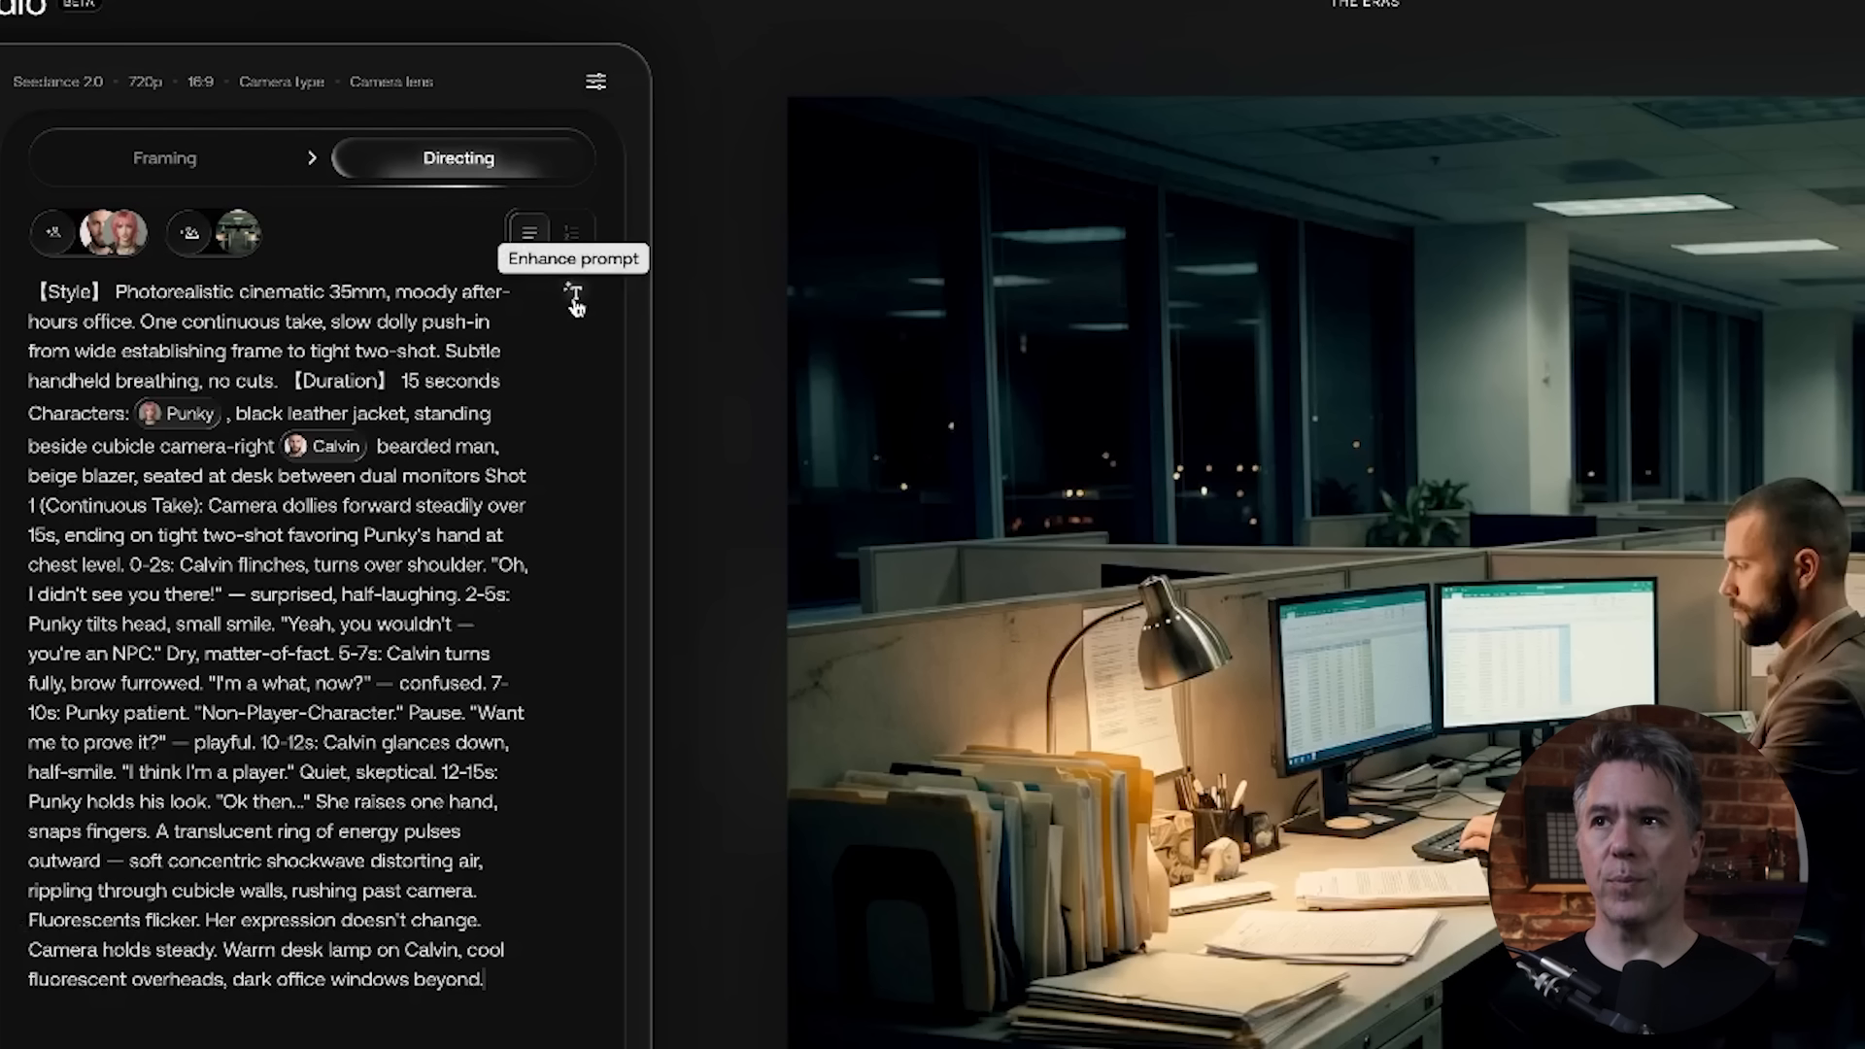
pyautogui.click(596, 81)
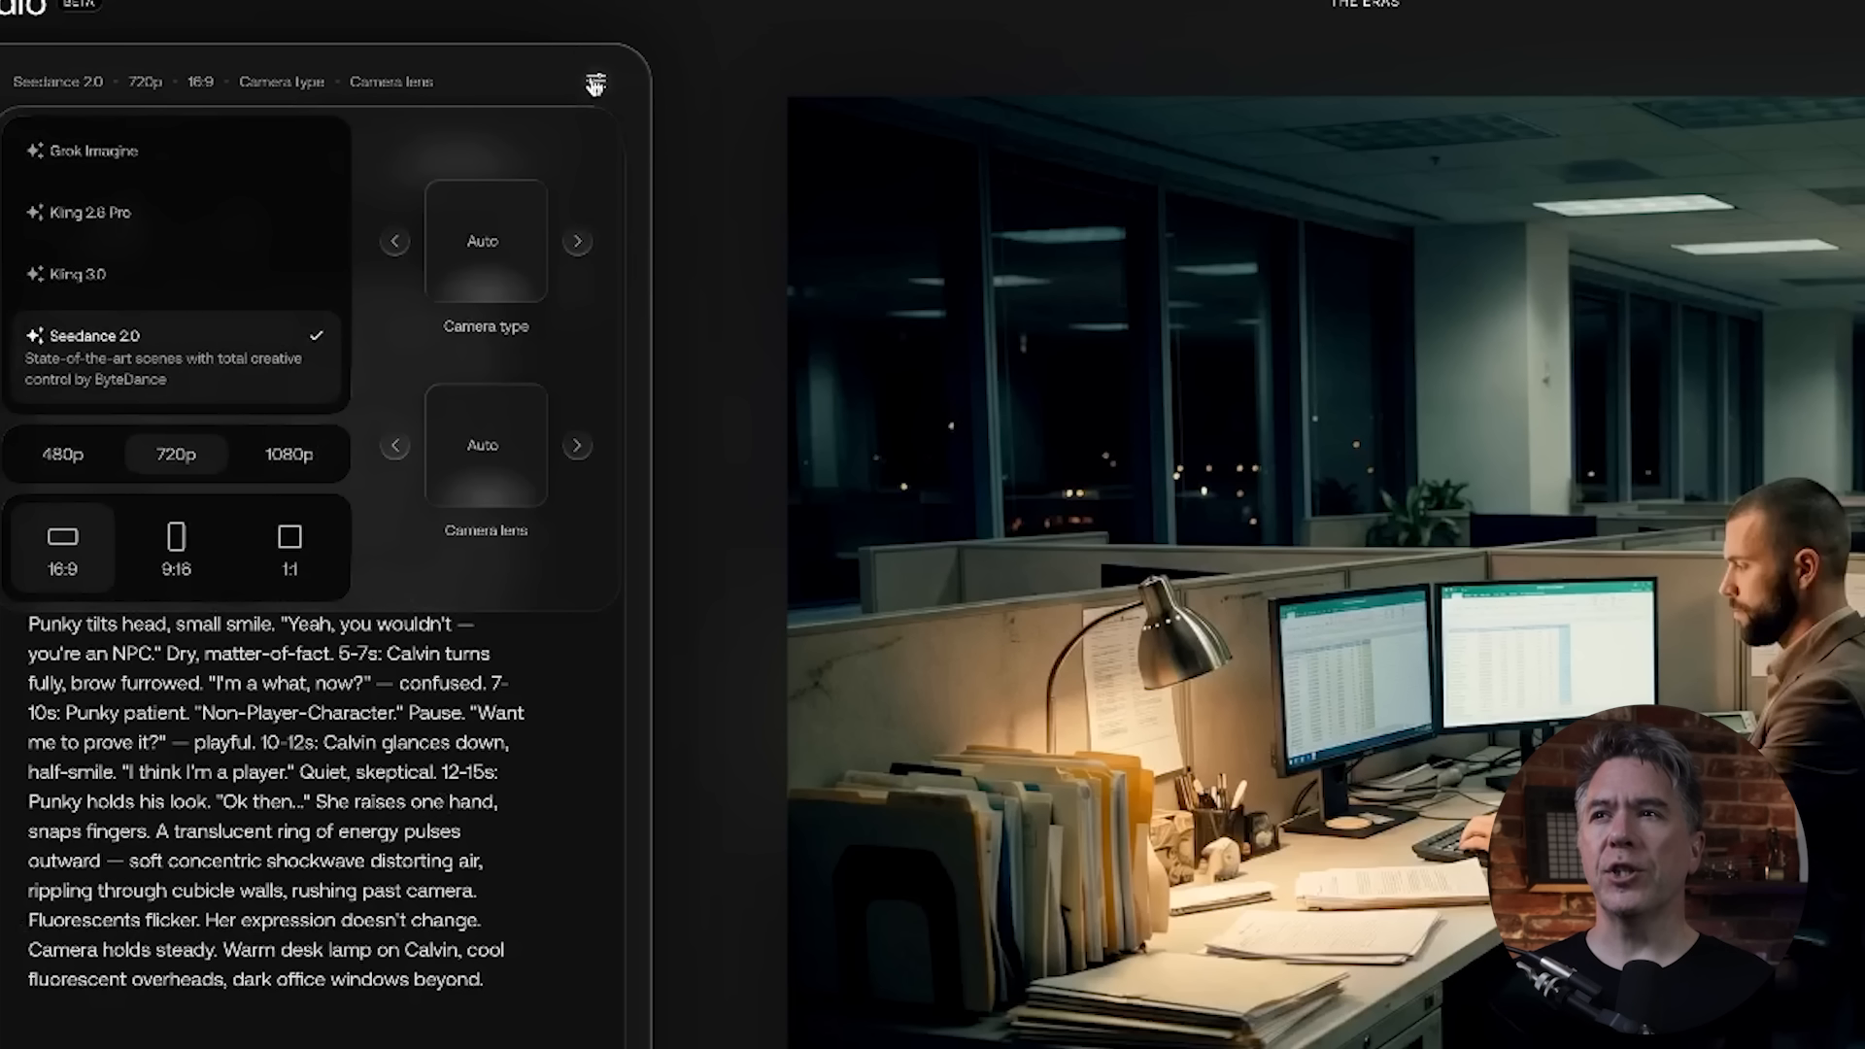